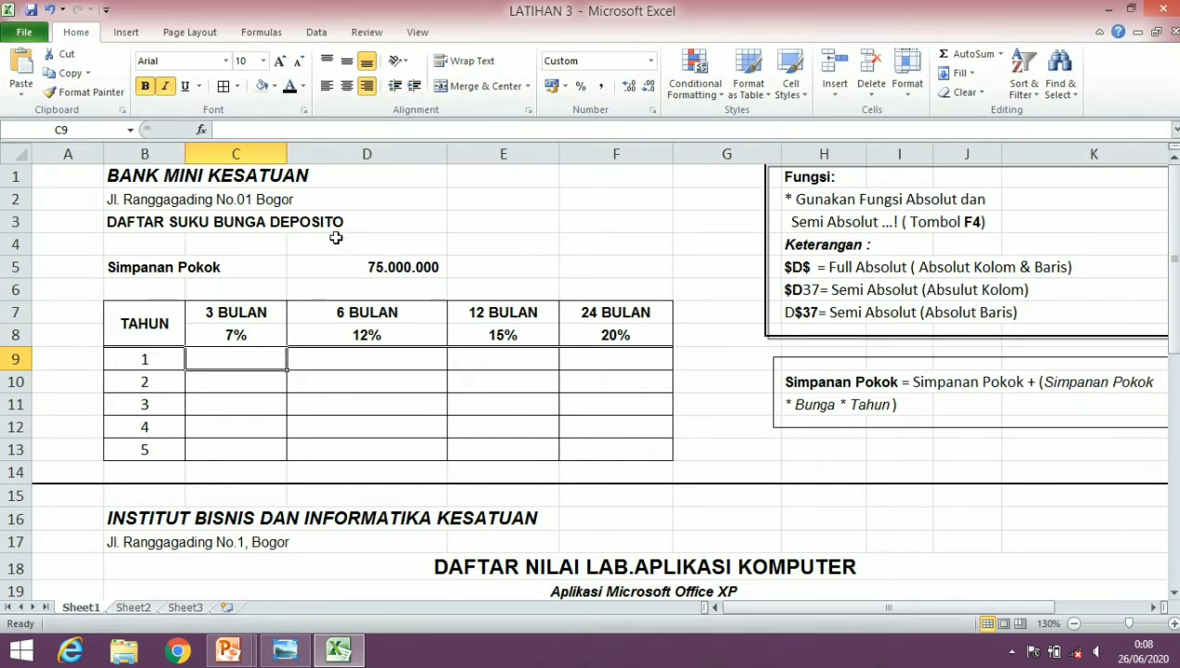
Step: Examine the year numbers in B10:B13 and the interest rates in C8:F8 of the deposit table
{"action": "left_click", "coordinate": [150, 378]}
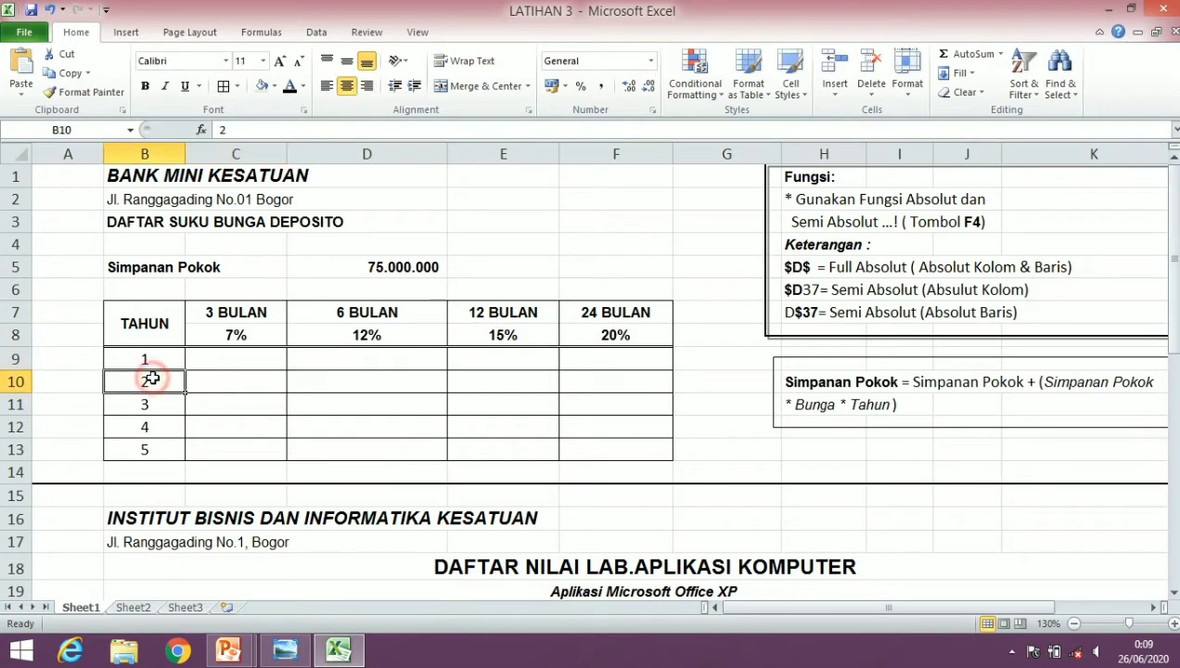
{"action": "left_click", "coordinate": [170, 404]}
{"action": "left_click", "coordinate": [174, 427]}
{"action": "left_click", "coordinate": [176, 449]}
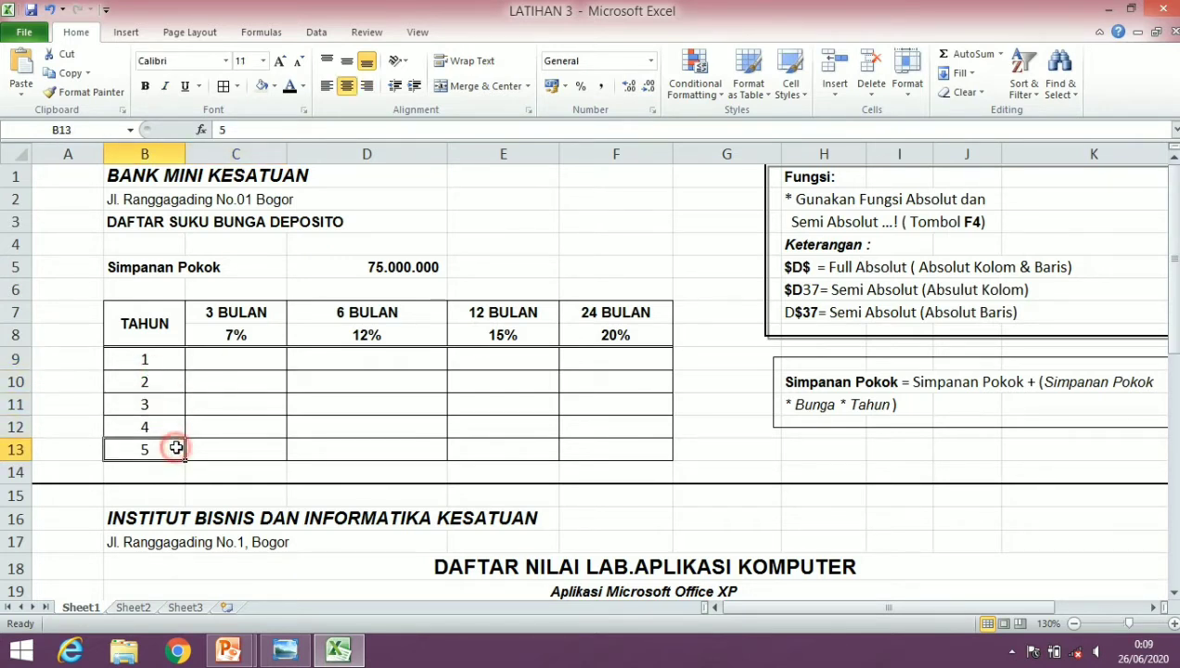
{"action": "left_click", "coordinate": [261, 336]}
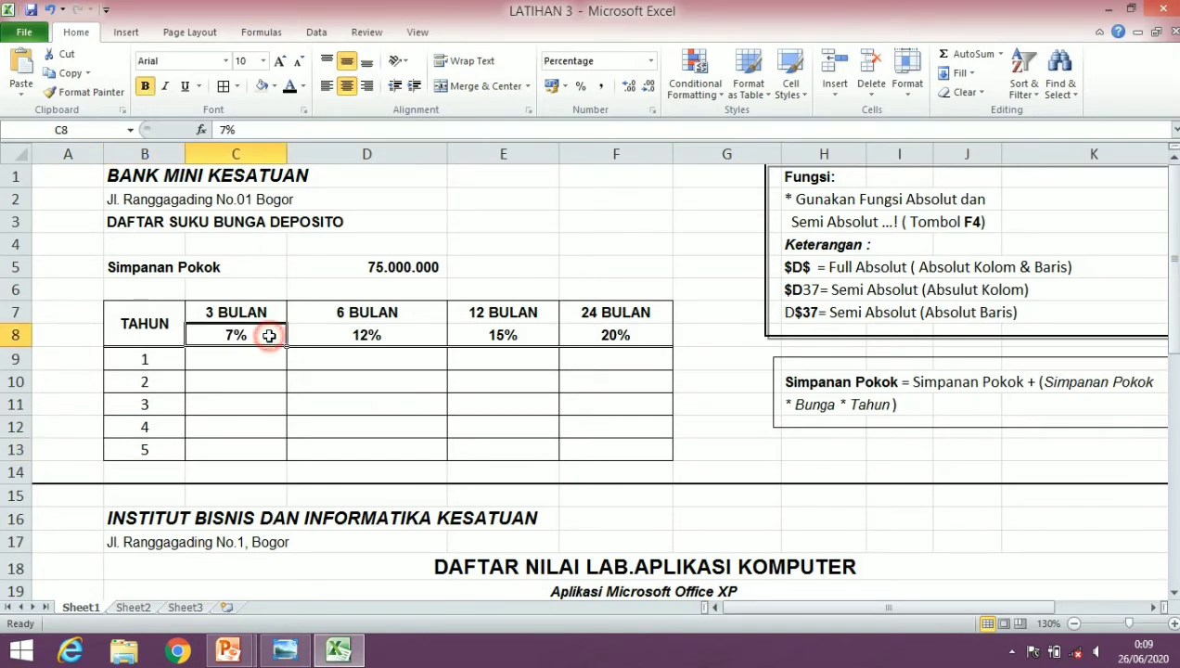
{"action": "left_click", "coordinate": [340, 337]}
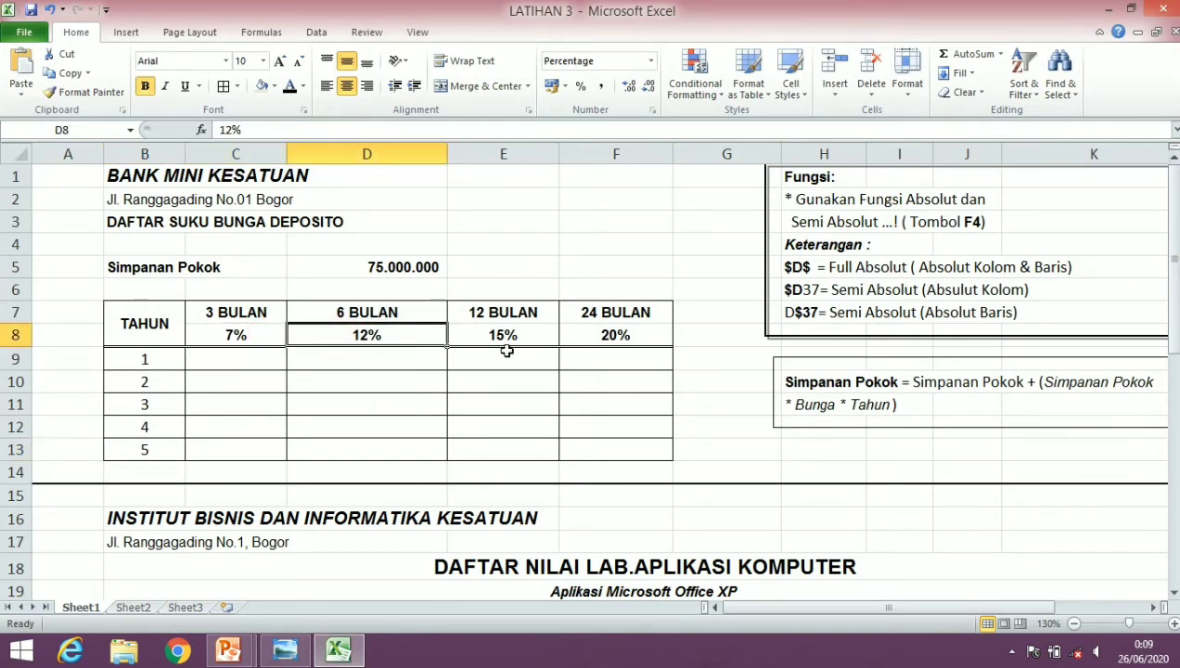
{"action": "left_click", "coordinate": [554, 335]}
{"action": "left_click", "coordinate": [585, 334]}
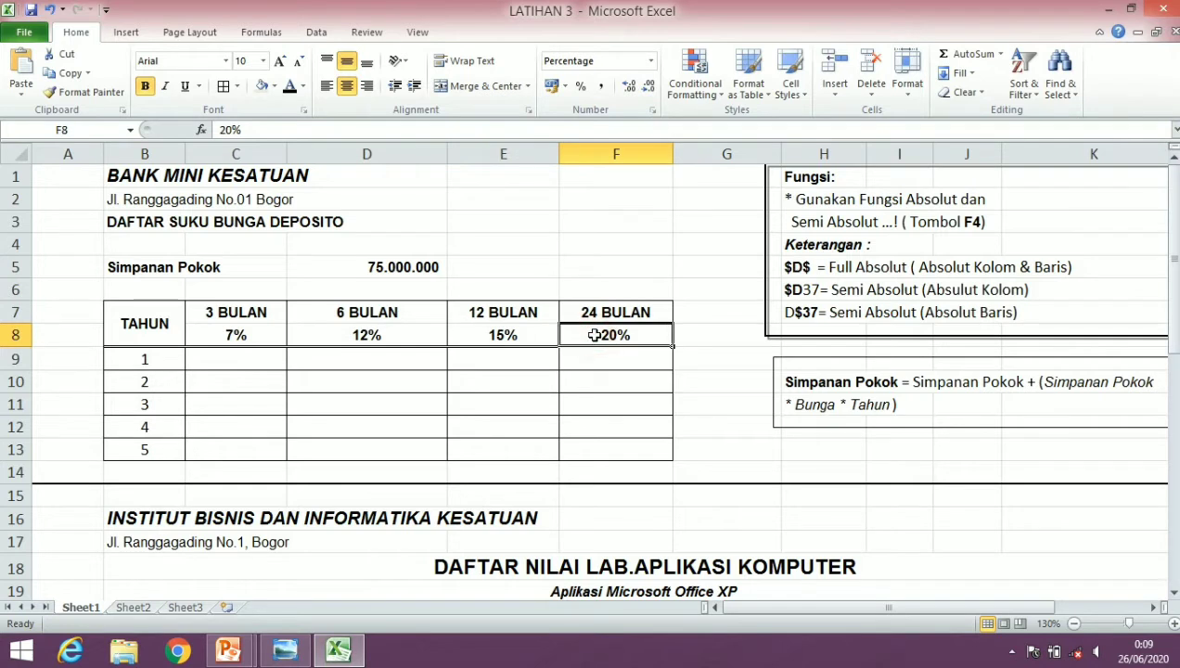
Step: Enter the formula =D5+(D5*C8*B9) in C9 to calculate the 3-month deposit for year 1
{"action": "left_click", "coordinate": [230, 360]}
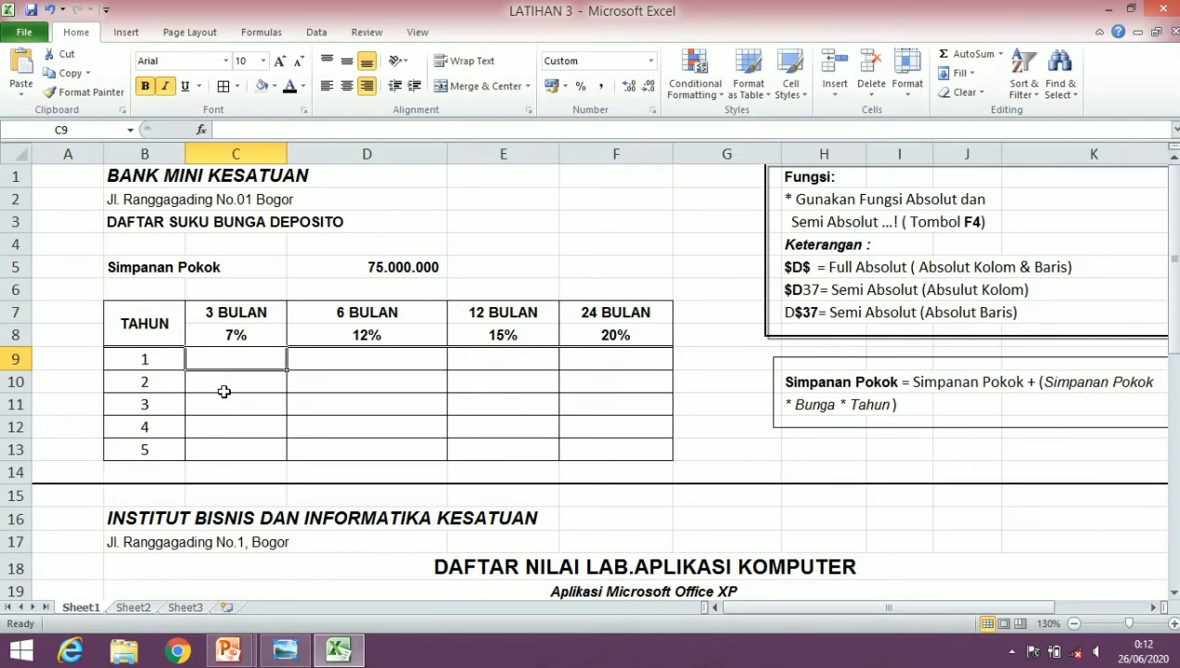
{"action": "type", "text": "="}
{"action": "left_click", "coordinate": [378, 267]}
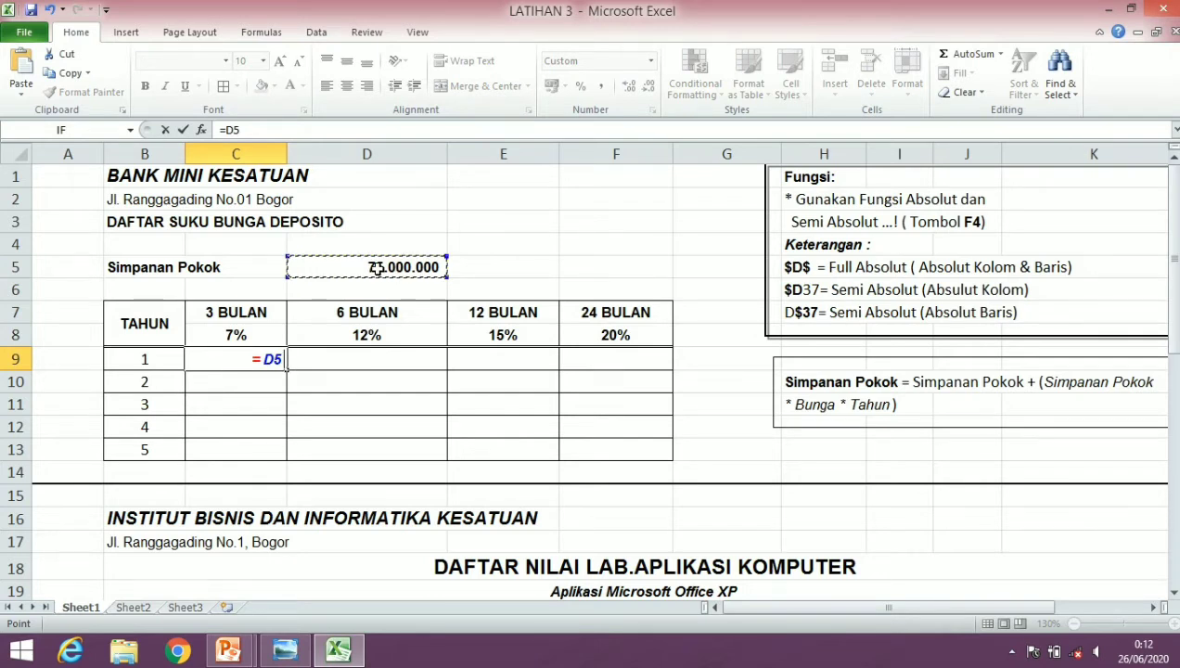
{"action": "type", "text": "+"}
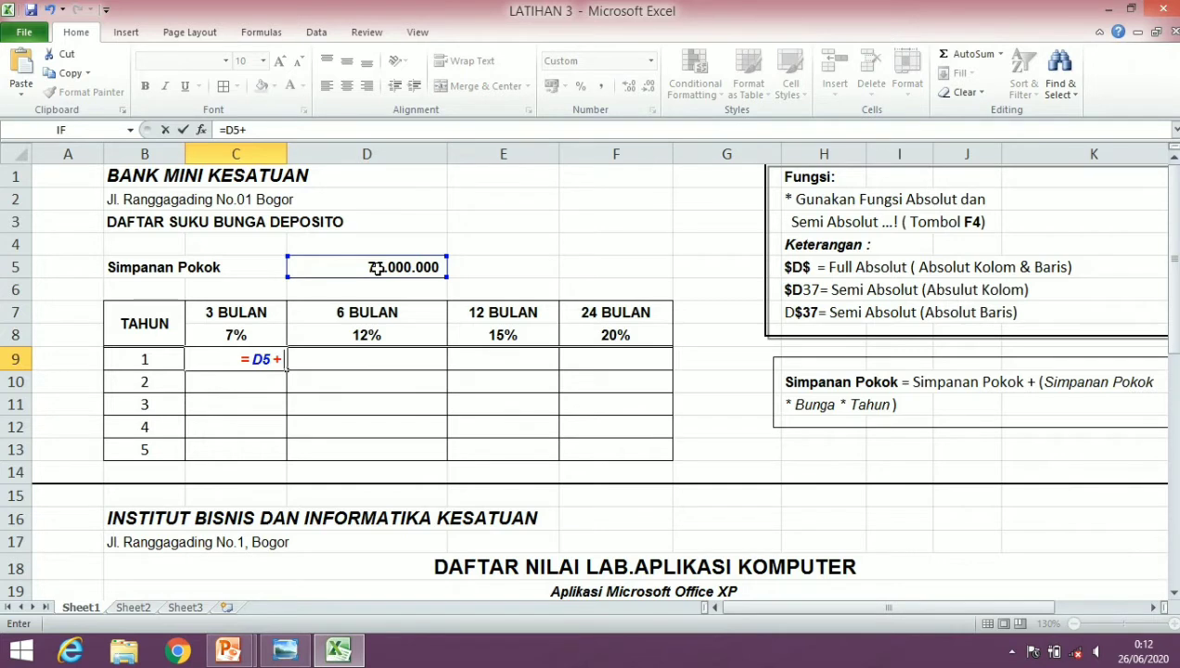
{"action": "type", "text": "(D"}
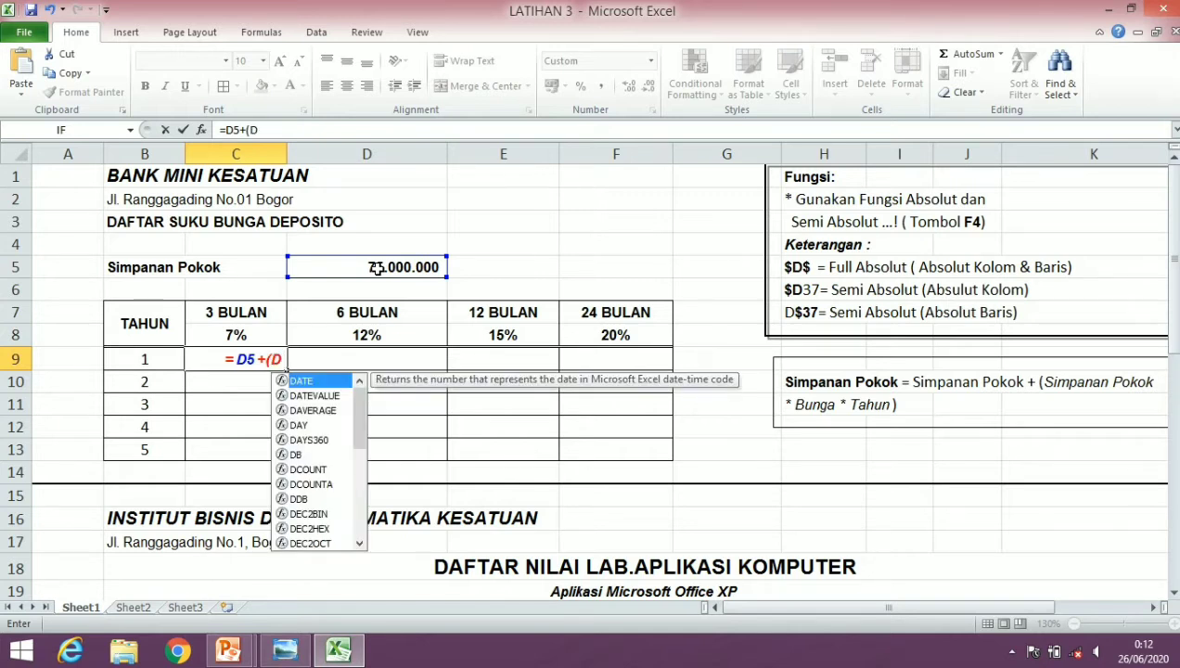
{"action": "type", "text": "5"}
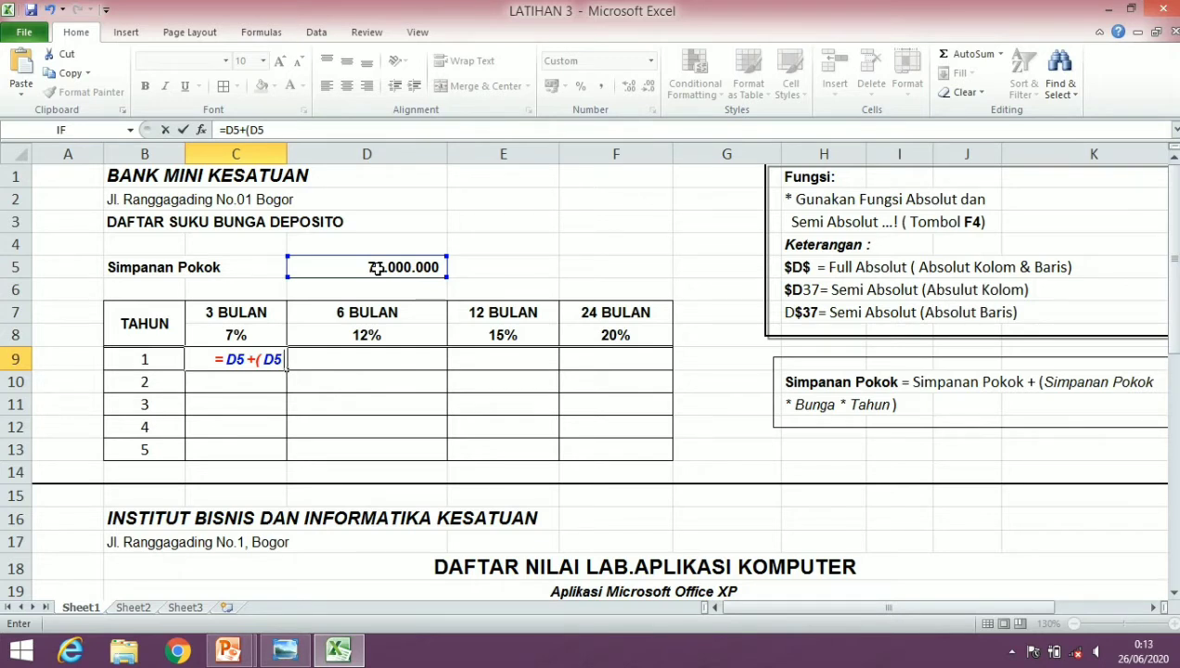
{"action": "type", "text": "*"}
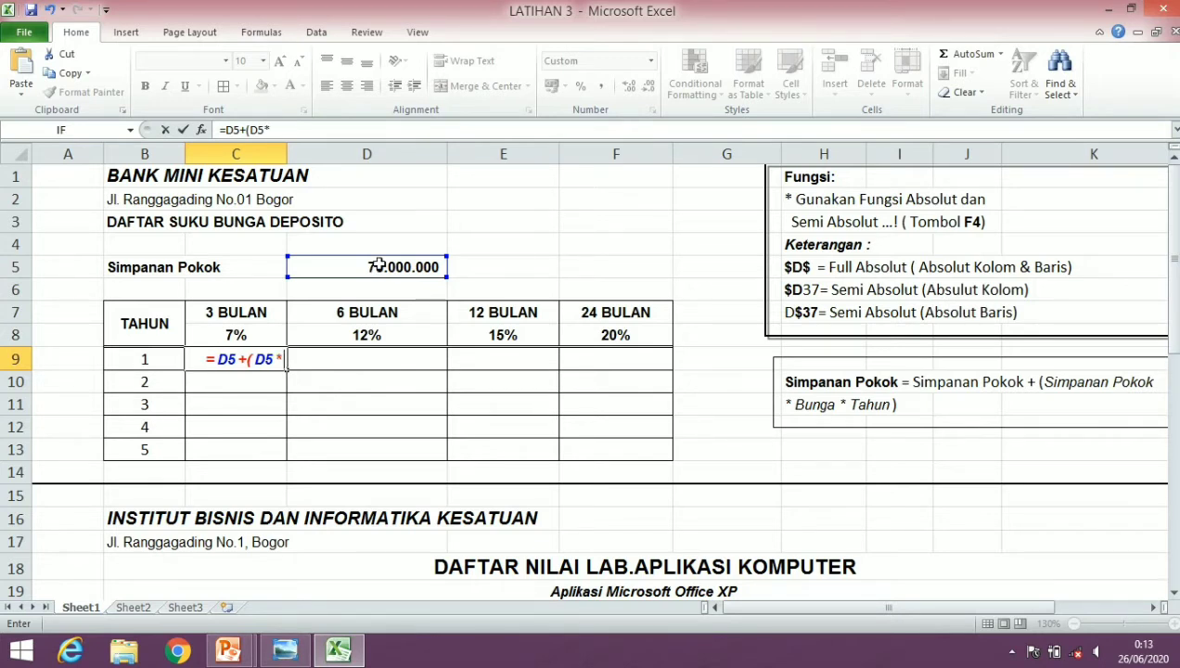
{"action": "left_click", "coordinate": [243, 339]}
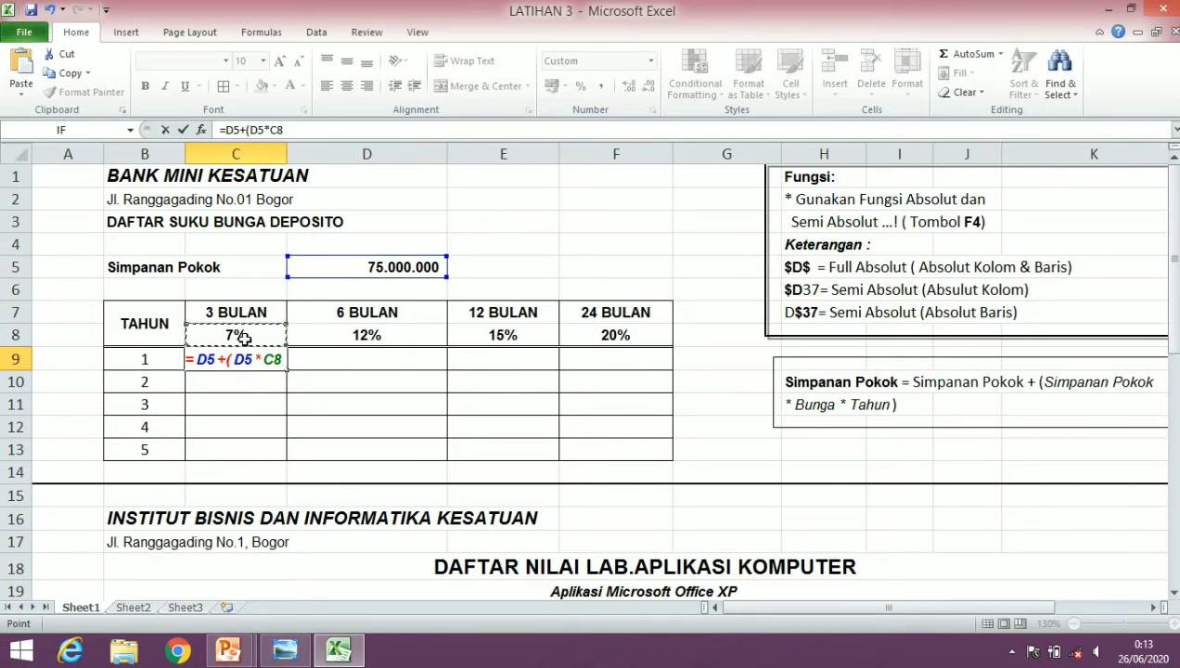
{"action": "type", "text": "*"}
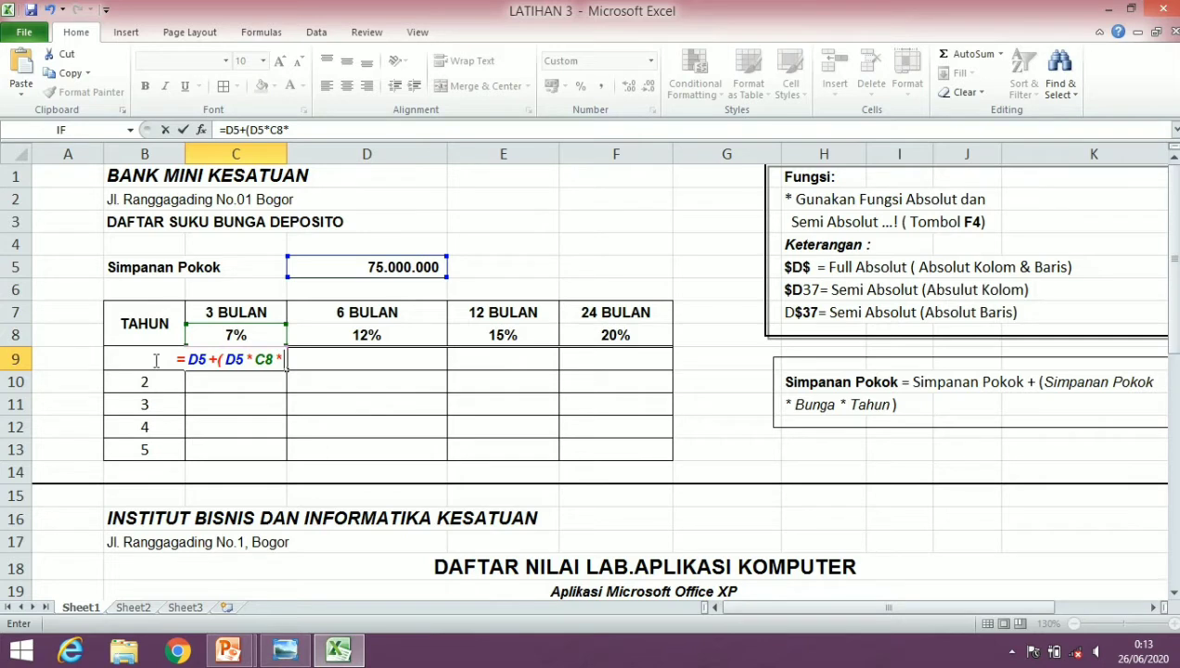
{"action": "type", "text": "B"}
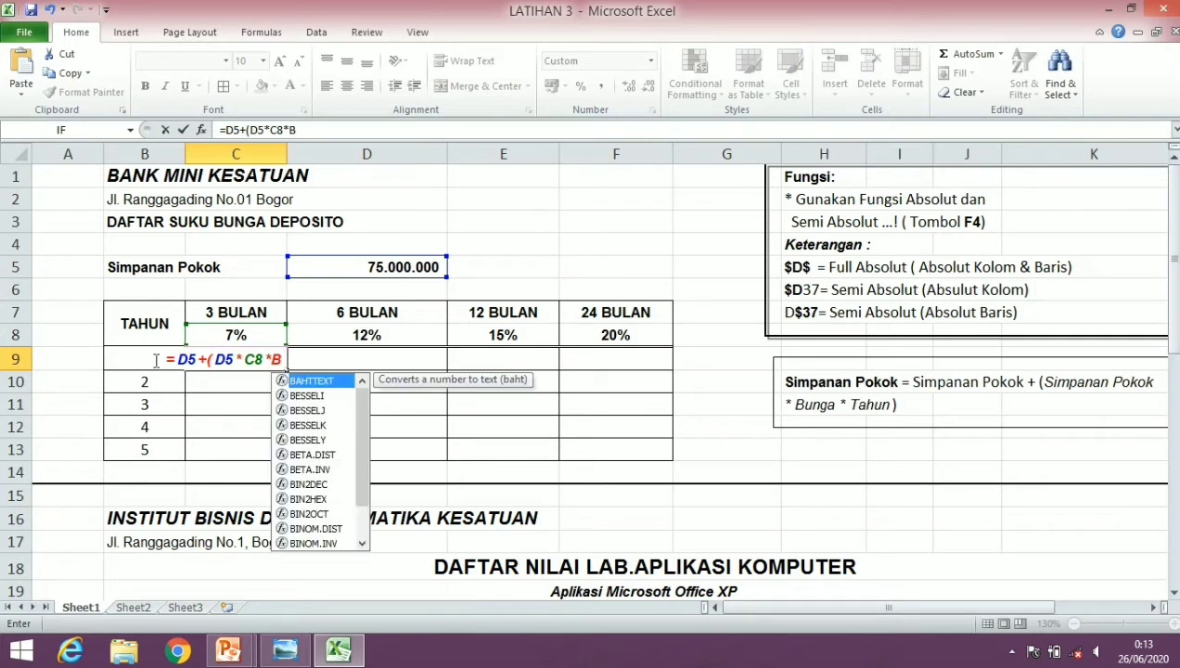
{"action": "type", "text": "9"}
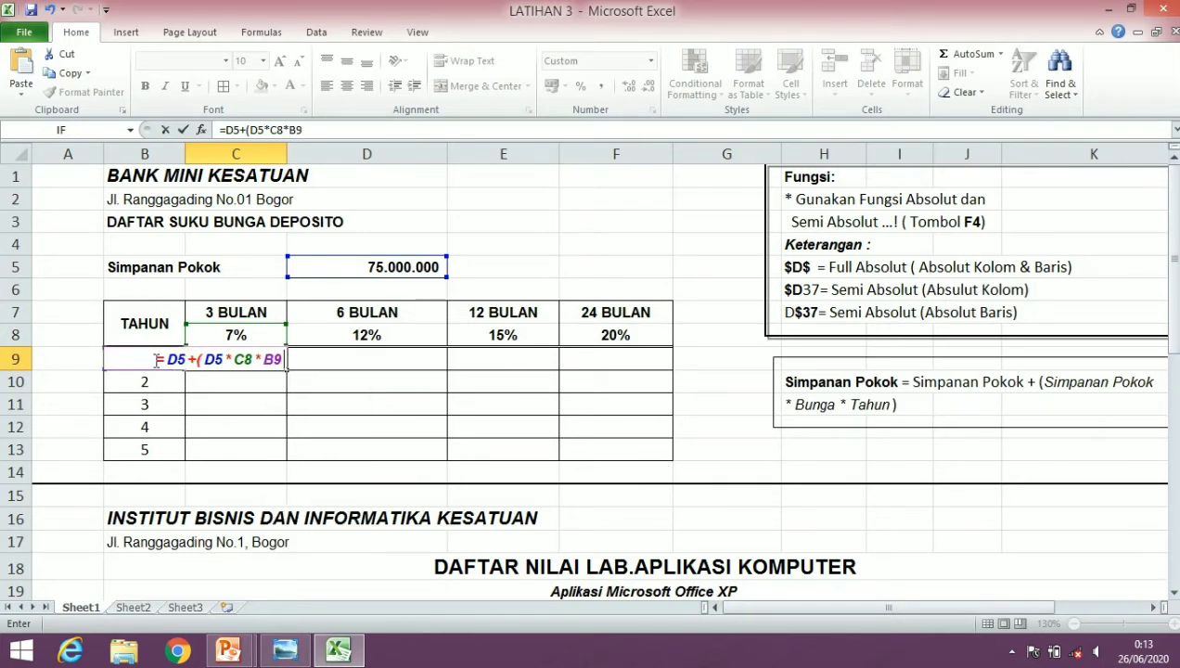
{"action": "type", "text": ")"}
{"action": "key", "text": "Return"}
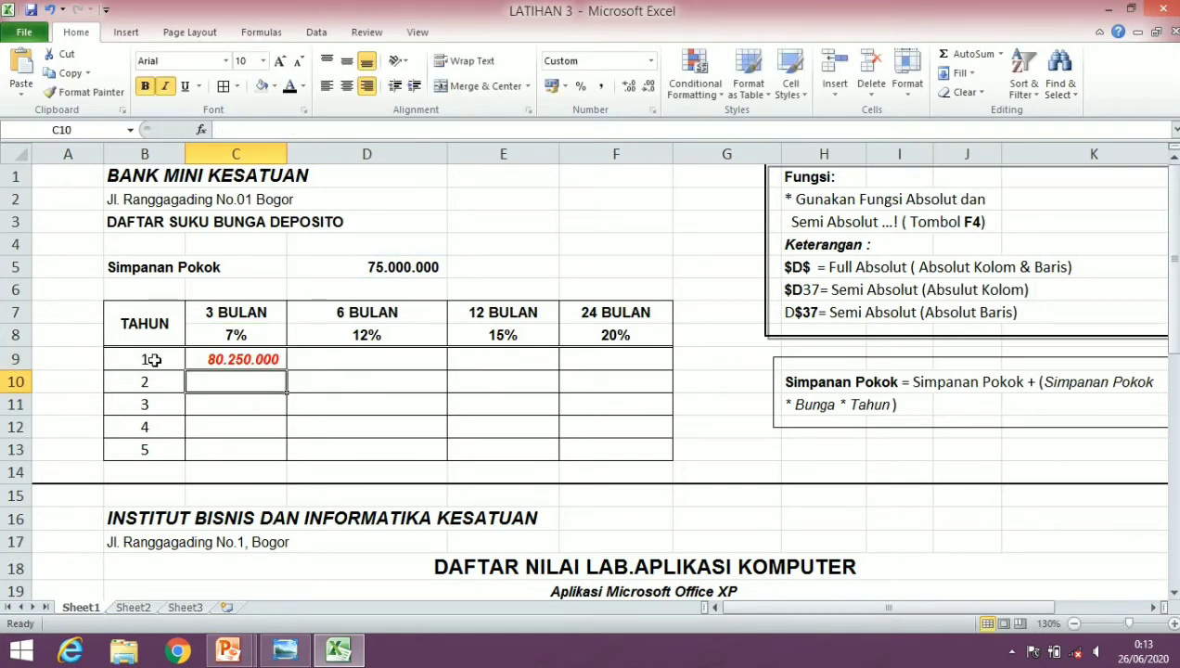
Step: Fill the C9 formula down the 3 BULAN column through C13
{"action": "left_click", "coordinate": [266, 357]}
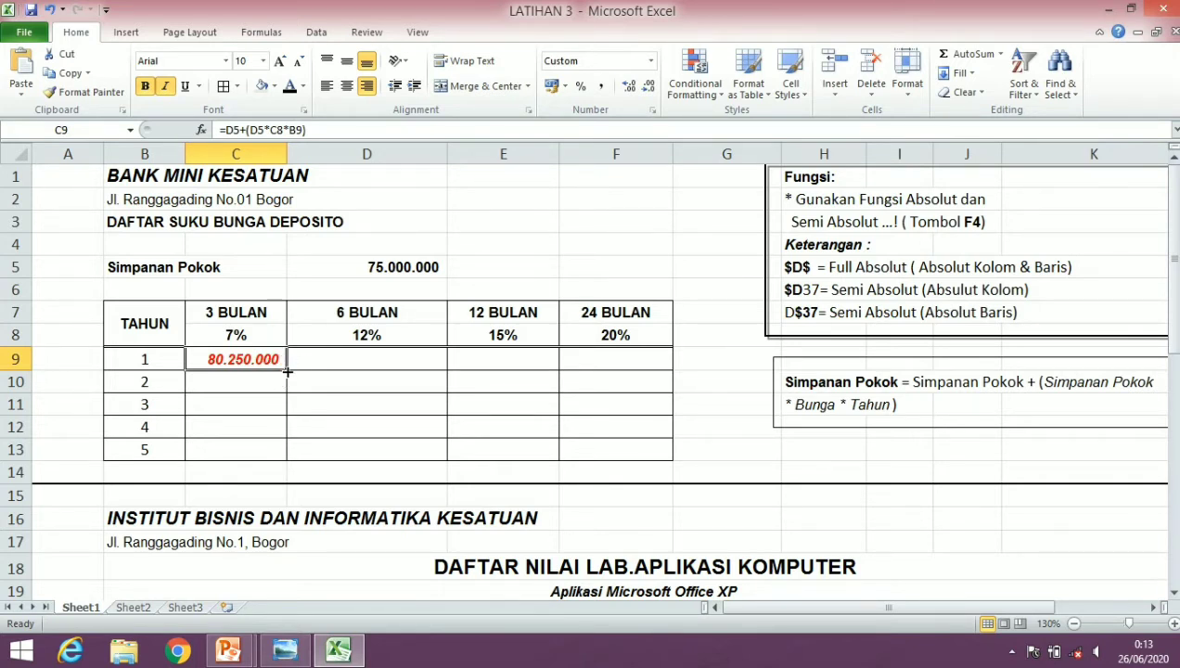
{"action": "left_click_drag", "start_coordinate": [288, 370], "coordinate": [287, 459]}
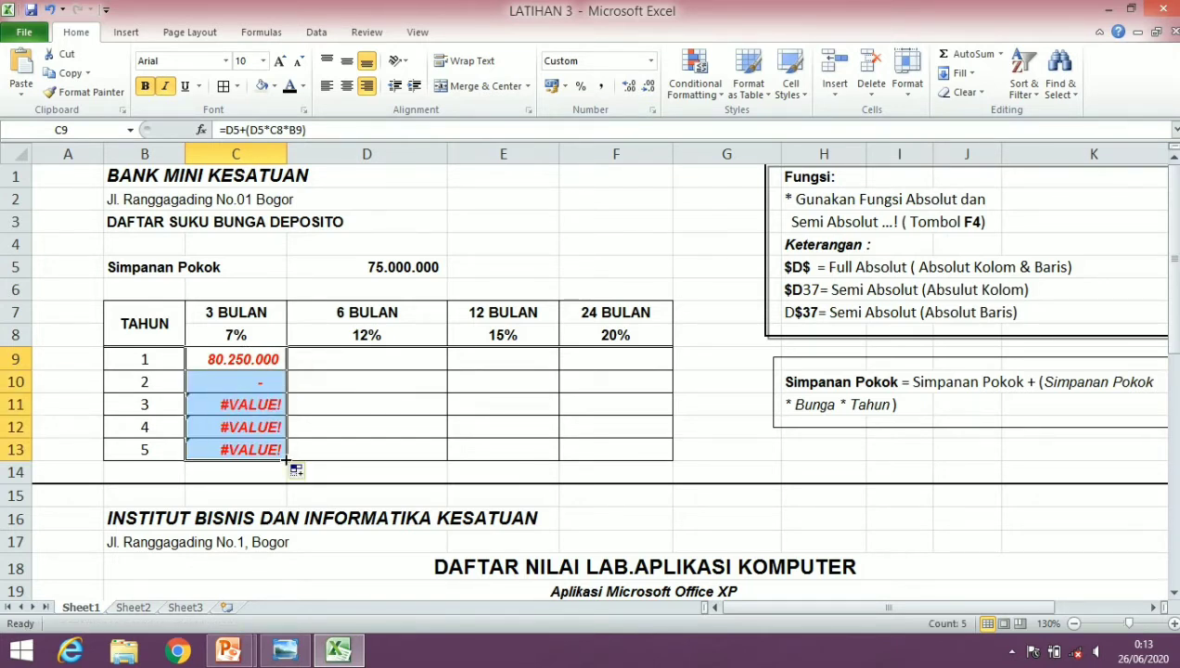
Step: Compare the formulas in C9, C10 and C11 with the cells they reference, including D5, D6 and D7
{"action": "left_click", "coordinate": [270, 393]}
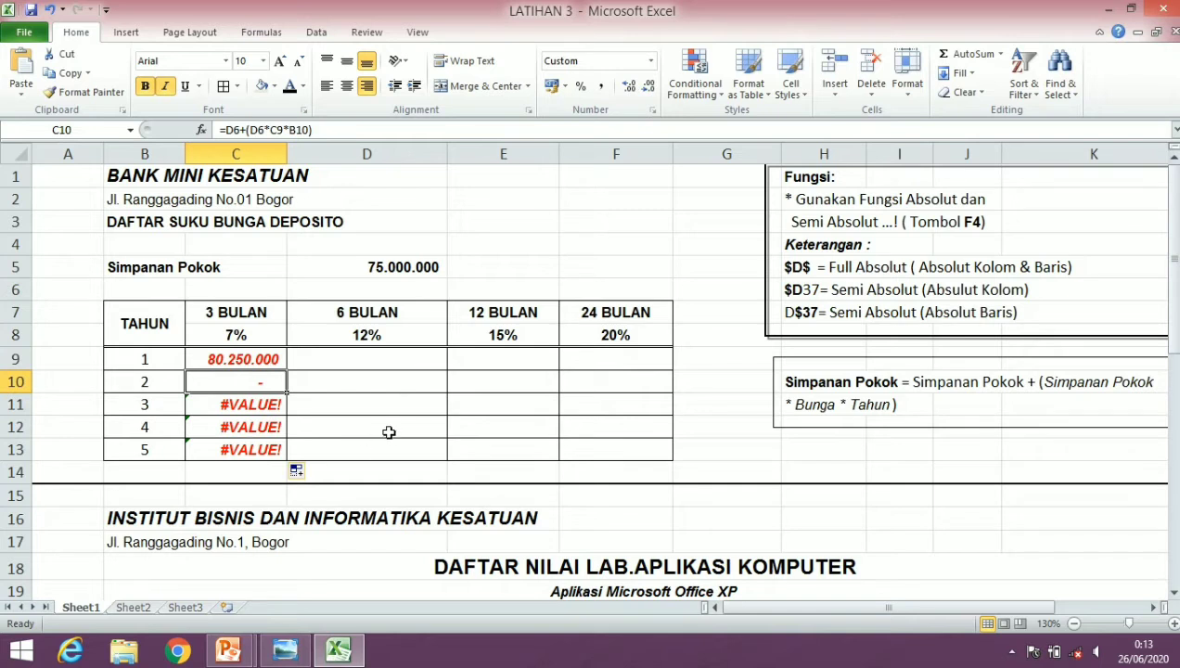
{"action": "key", "text": "Up"}
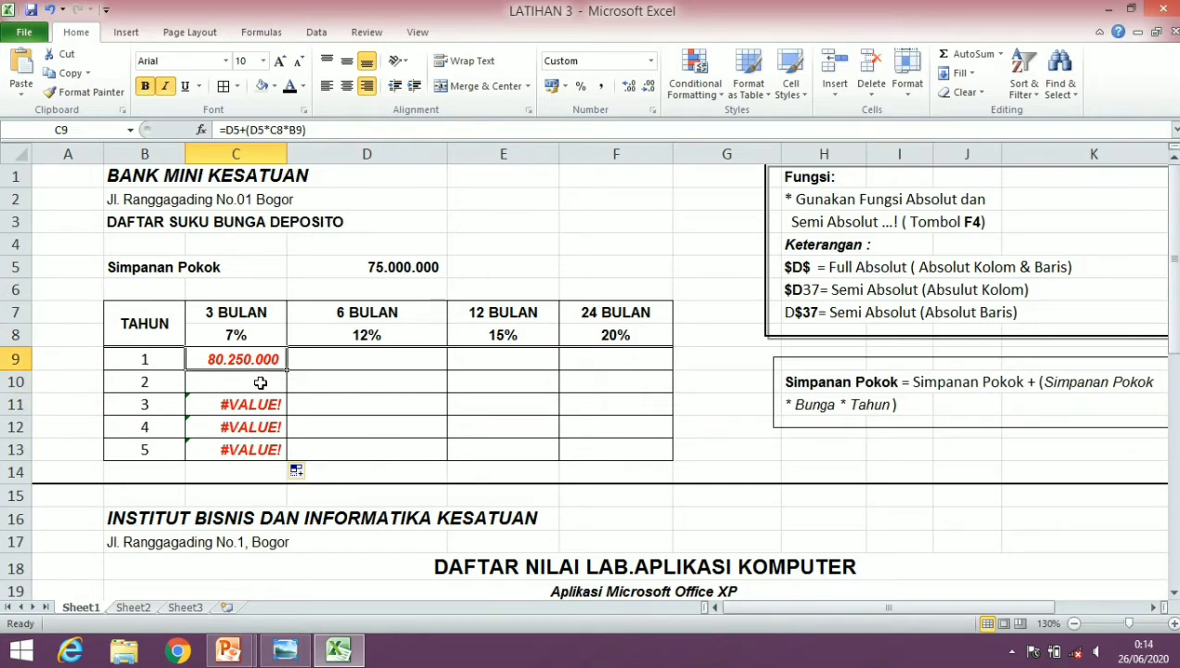
{"action": "left_click", "coordinate": [261, 383]}
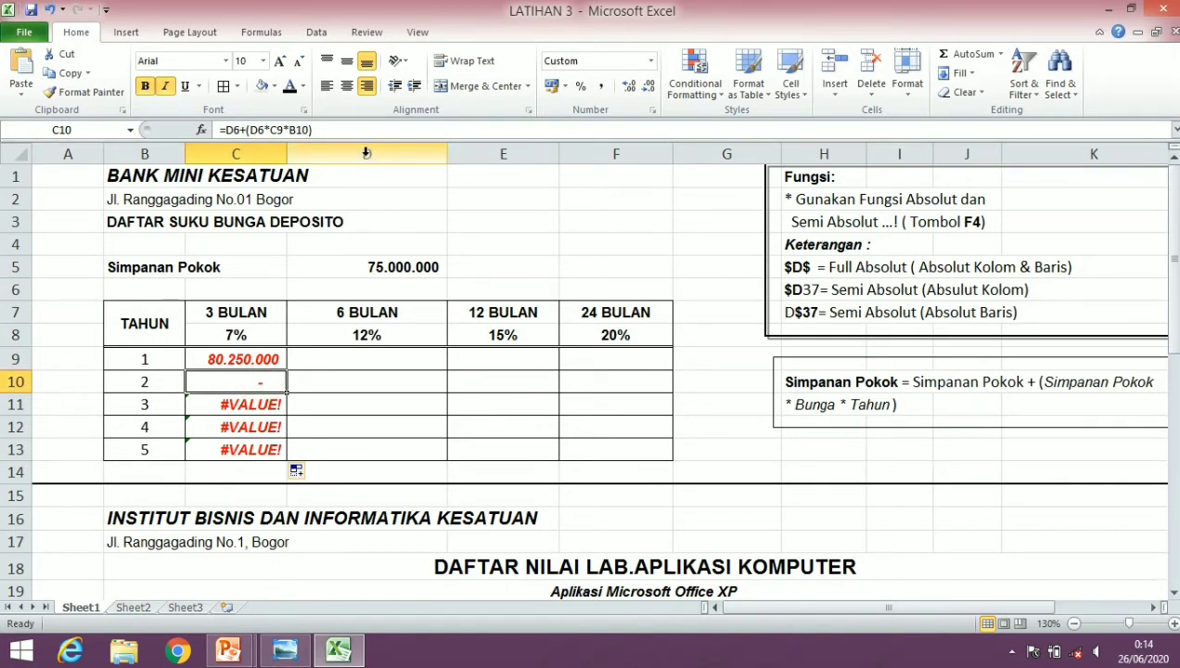
{"action": "left_click", "coordinate": [346, 289]}
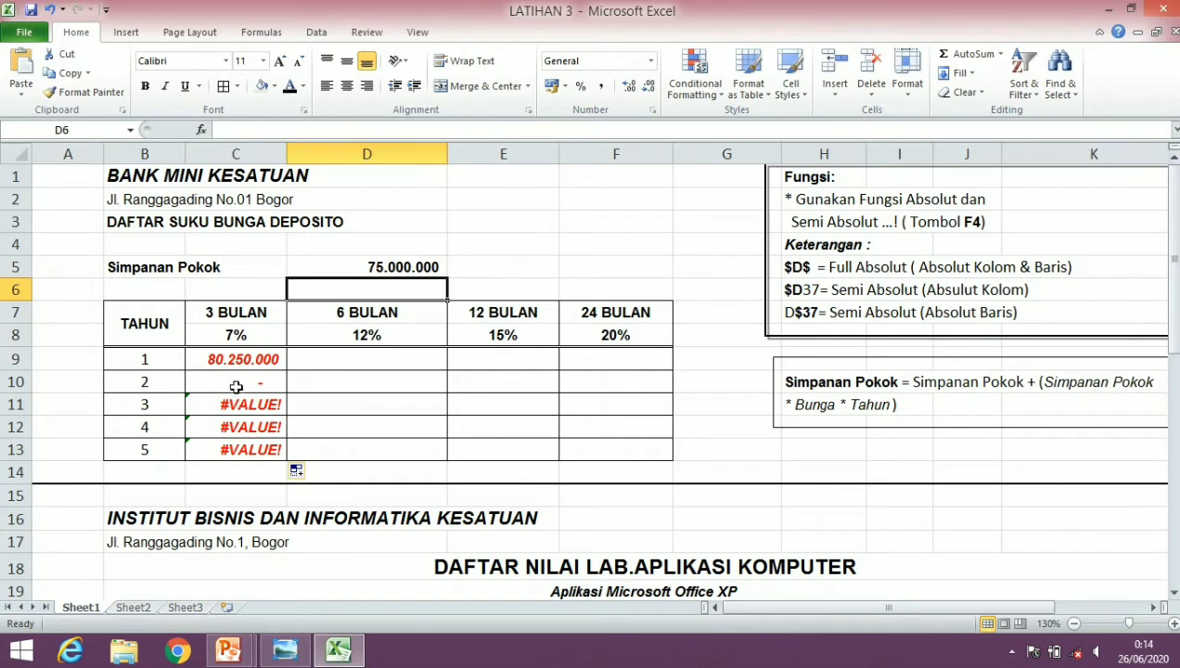
{"action": "left_click", "coordinate": [261, 405]}
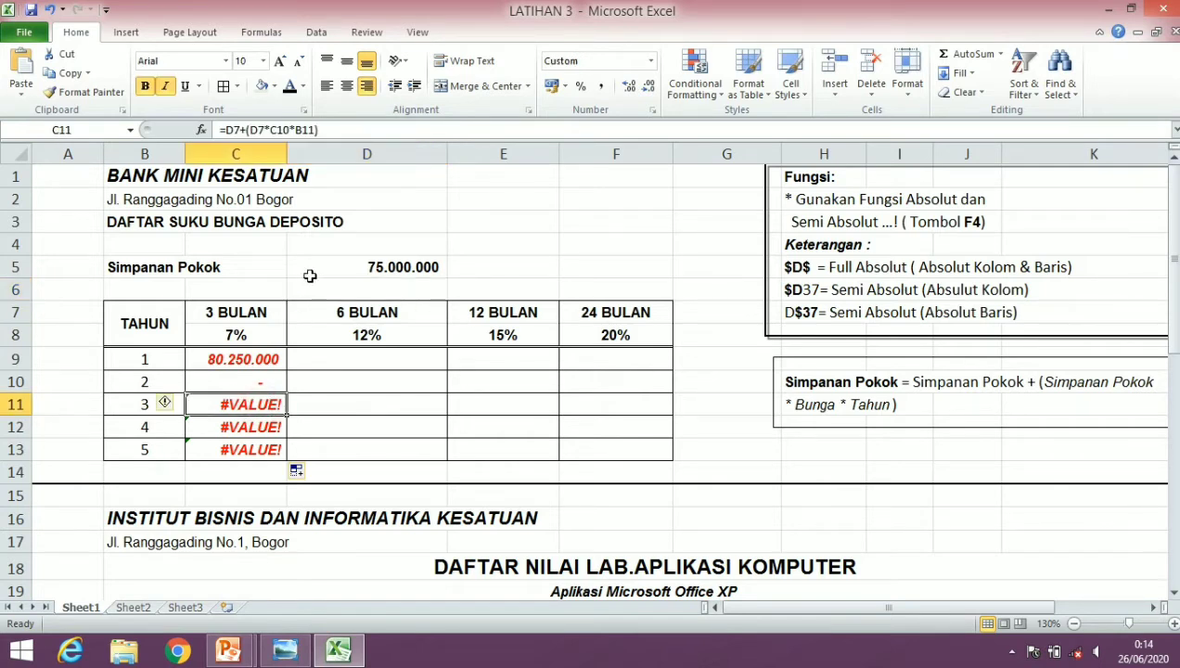
{"action": "left_click", "coordinate": [369, 308]}
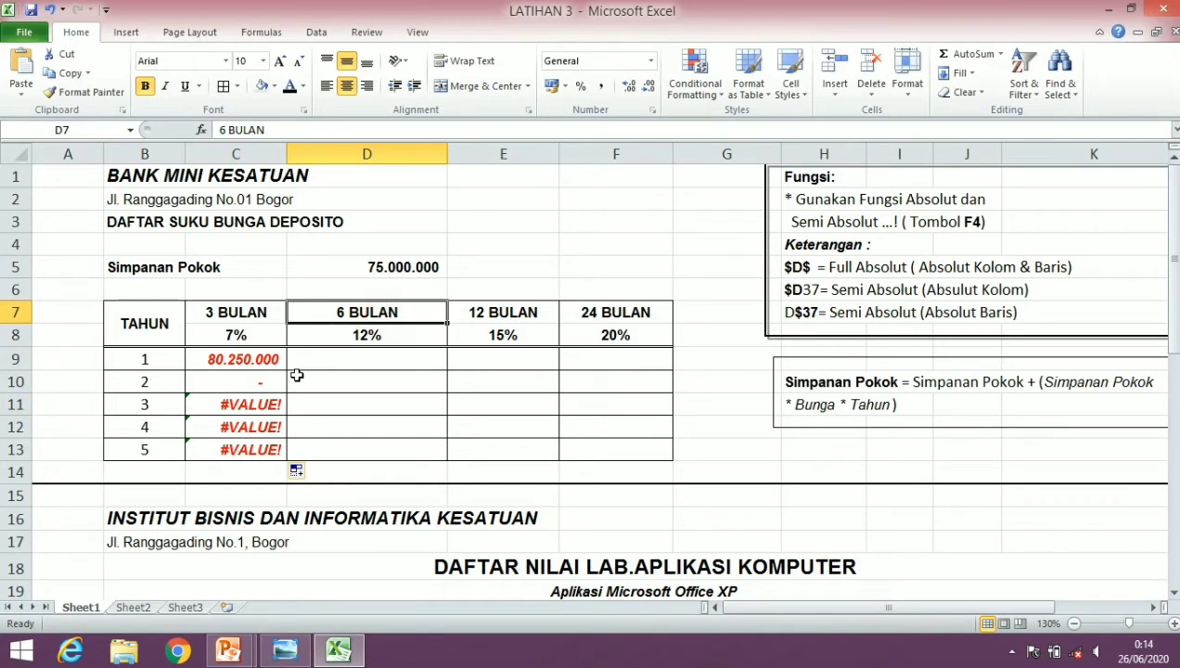
{"action": "left_click", "coordinate": [255, 380]}
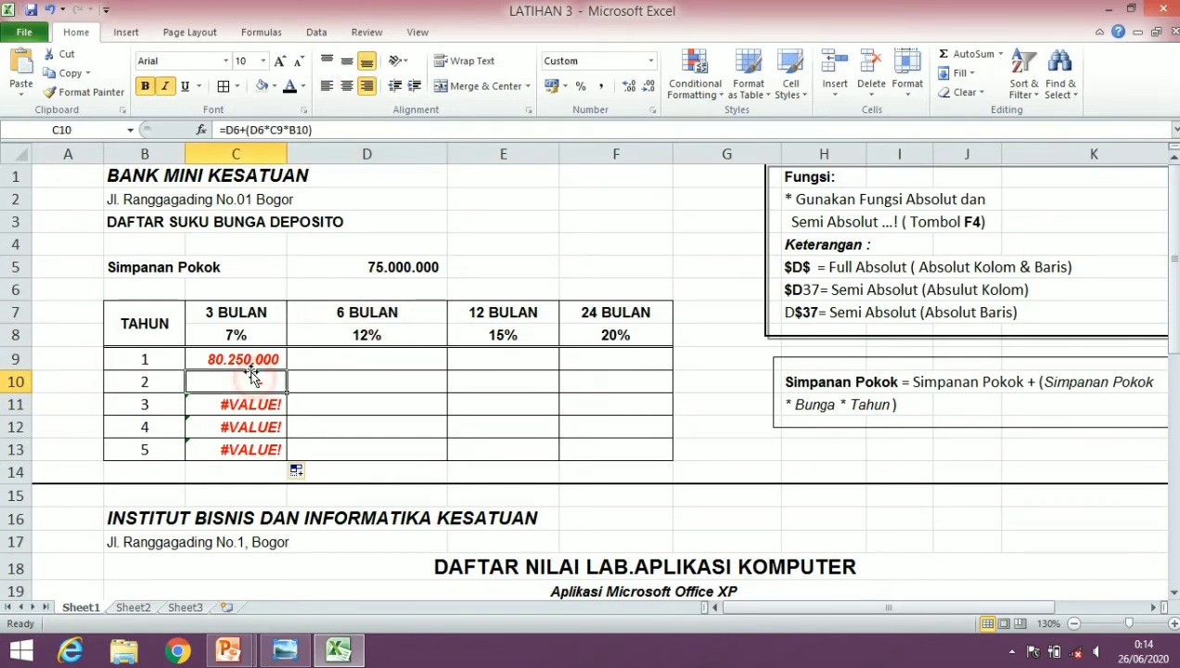
{"action": "left_click", "coordinate": [253, 360]}
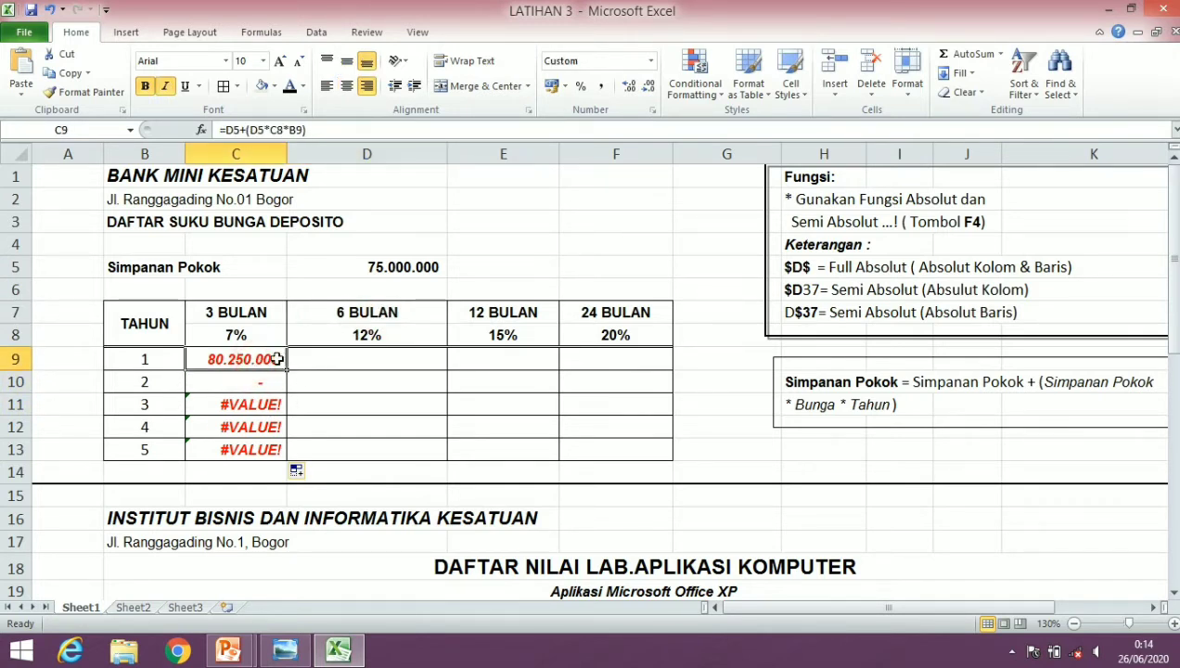
{"action": "left_click", "coordinate": [433, 269]}
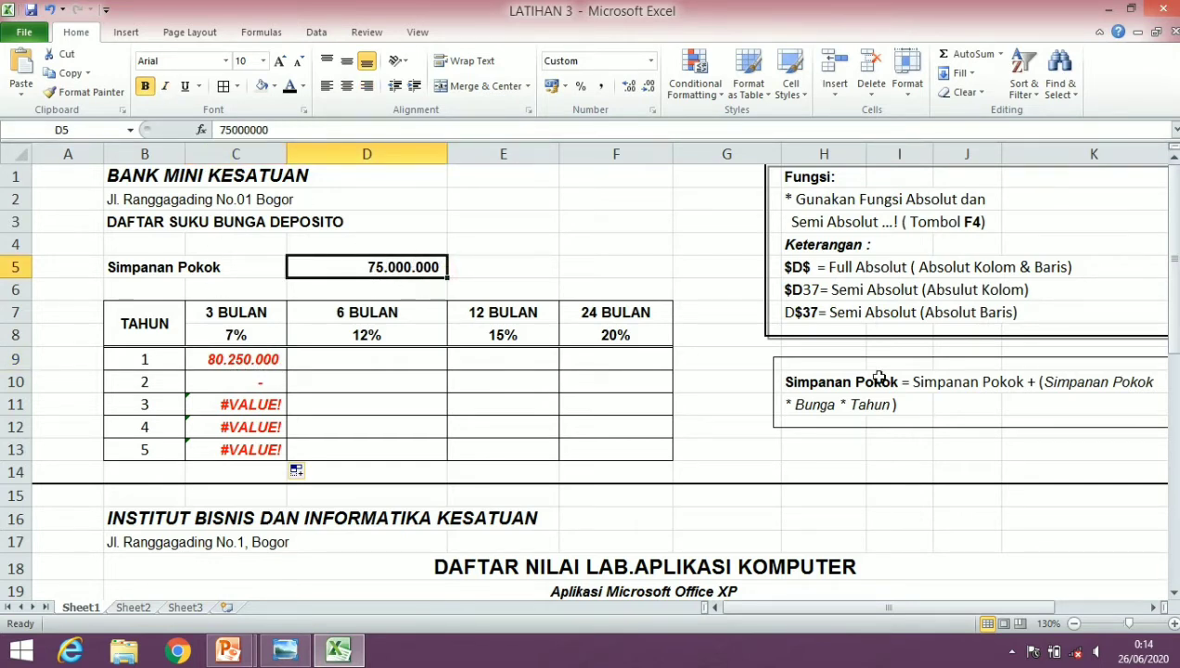
{"action": "left_click", "coordinate": [266, 384]}
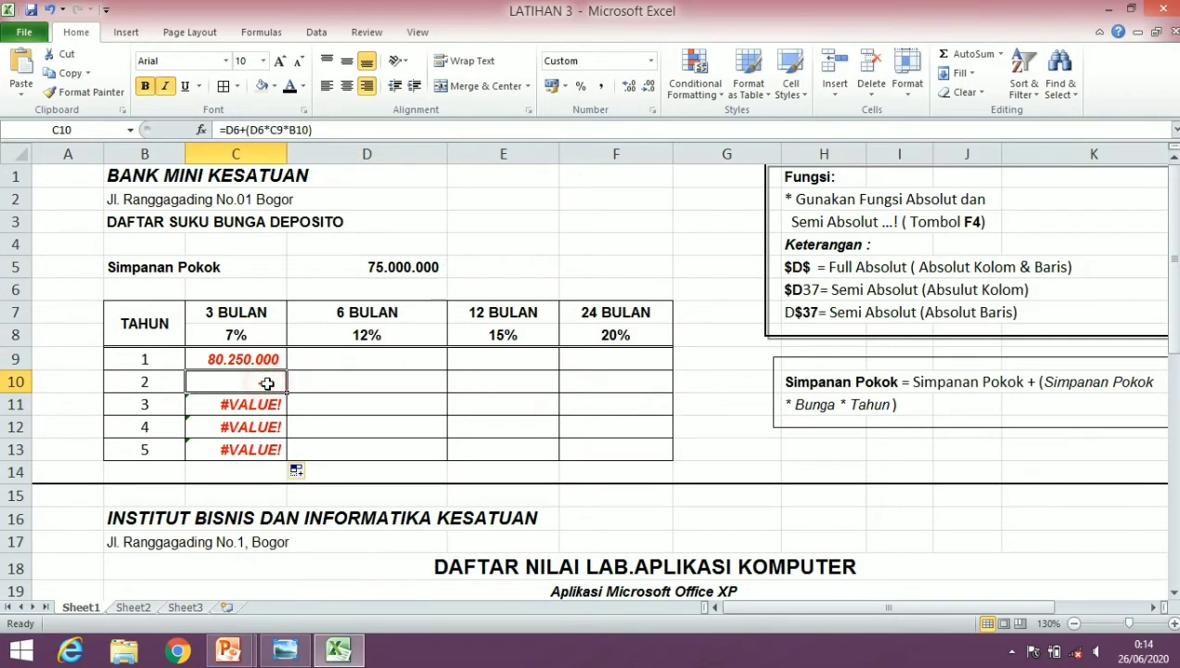
{"action": "left_click", "coordinate": [353, 268]}
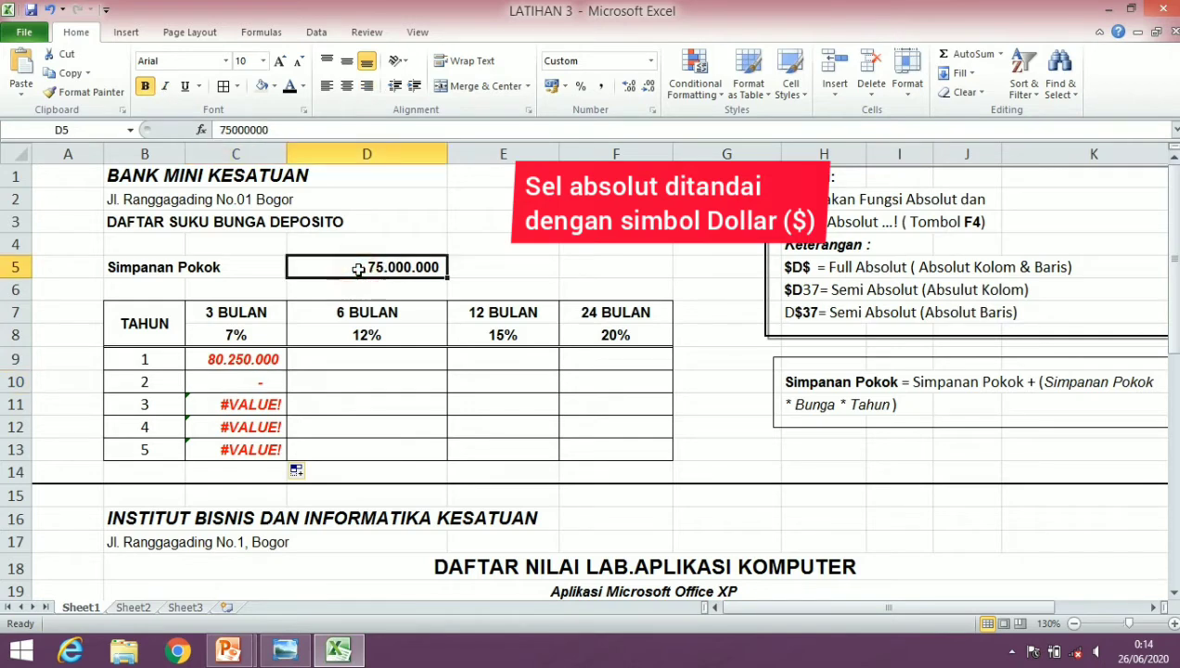
Step: Clear the contents of the copied formula cells C10:C13
{"action": "left_click", "coordinate": [265, 383]}
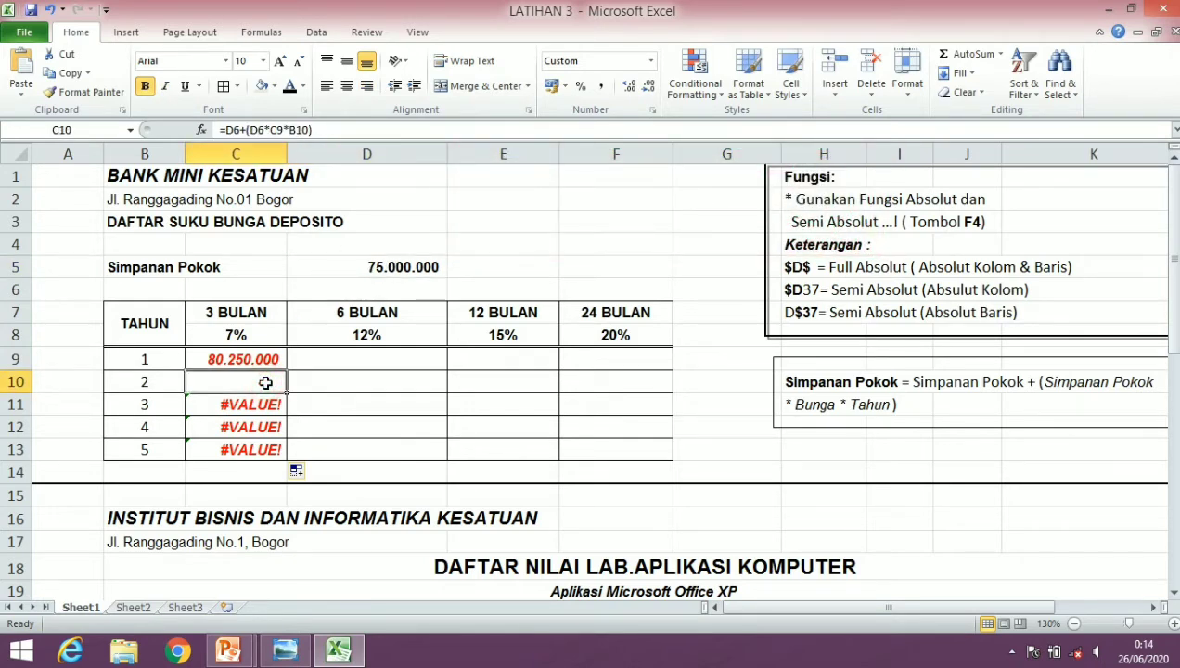
{"action": "left_click_drag", "start_coordinate": [264, 401], "coordinate": [271, 448]}
{"action": "right_click", "coordinate": [276, 450]}
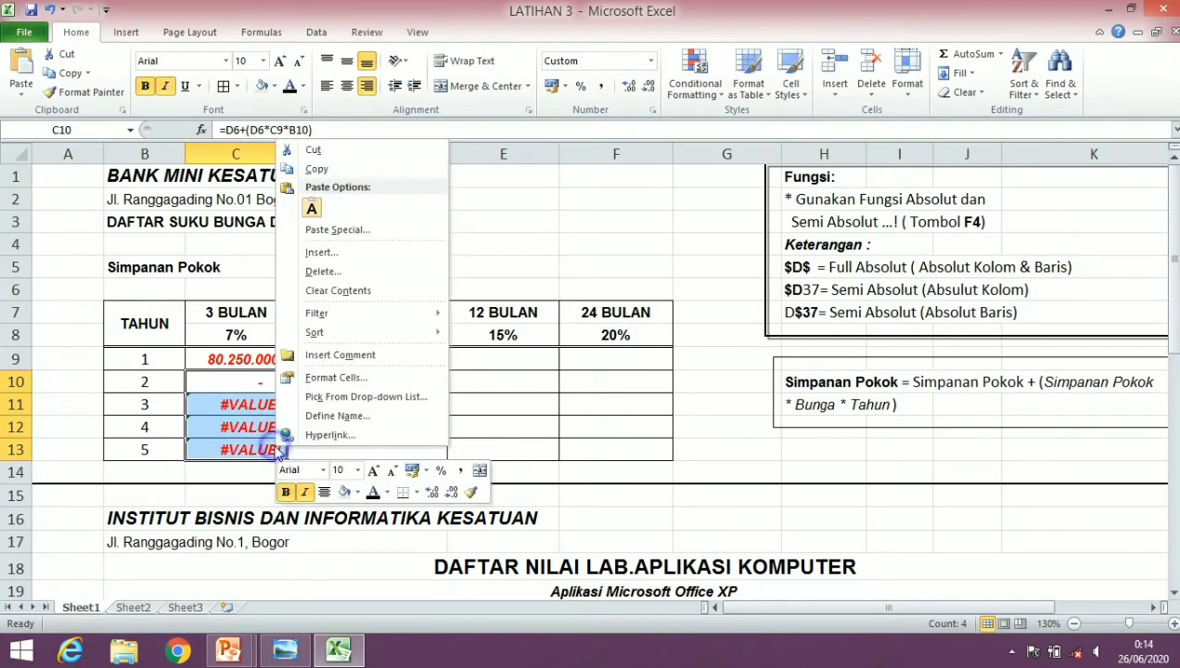
{"action": "left_click", "coordinate": [336, 291]}
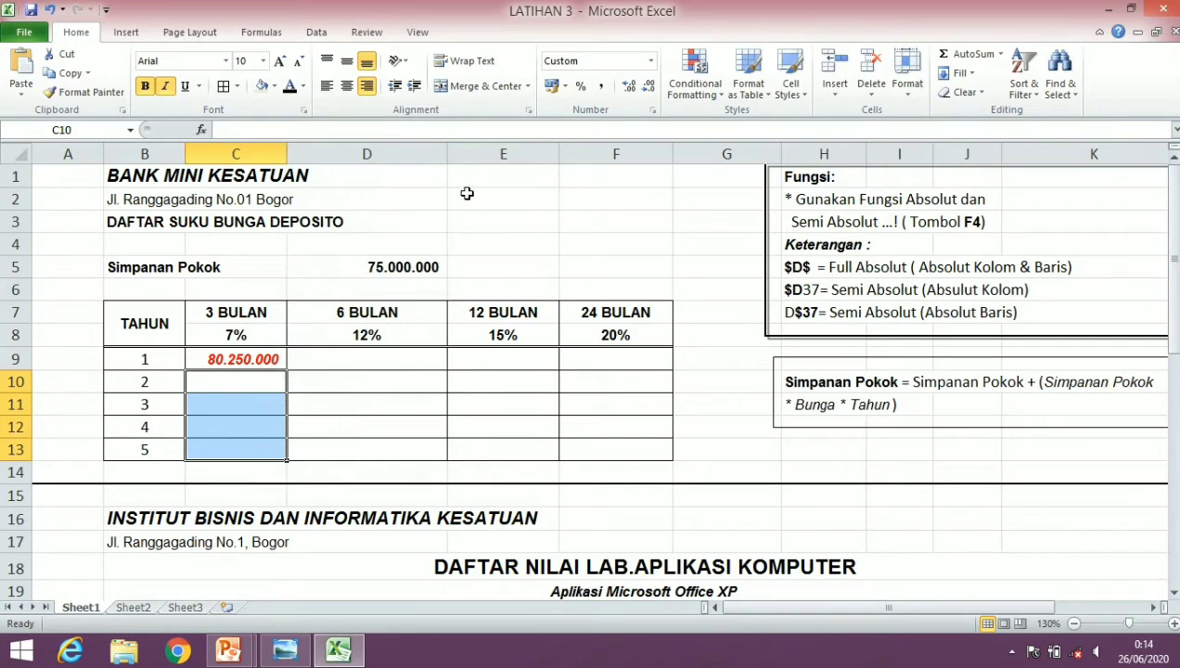
Step: Lock row 5 in both D5 references of the C9 formula, making it =D$5+(D$5*C8*B9)
{"action": "key", "text": "Up"}
{"action": "left_click", "coordinate": [236, 130]}
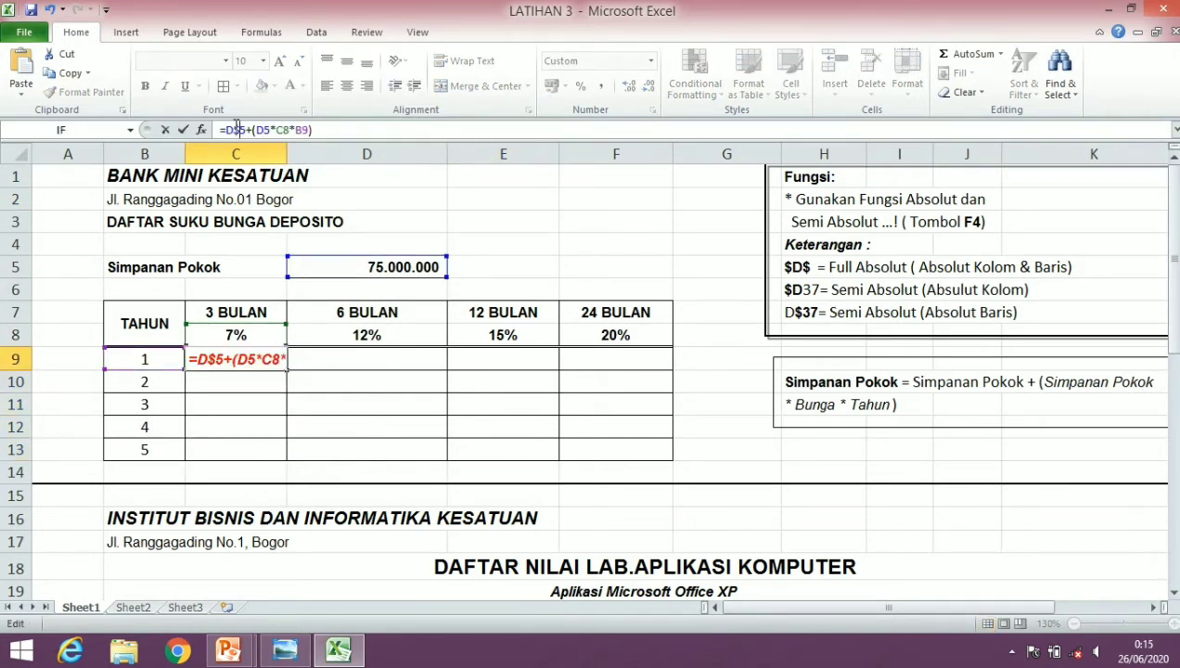
{"action": "left_click", "coordinate": [262, 129]}
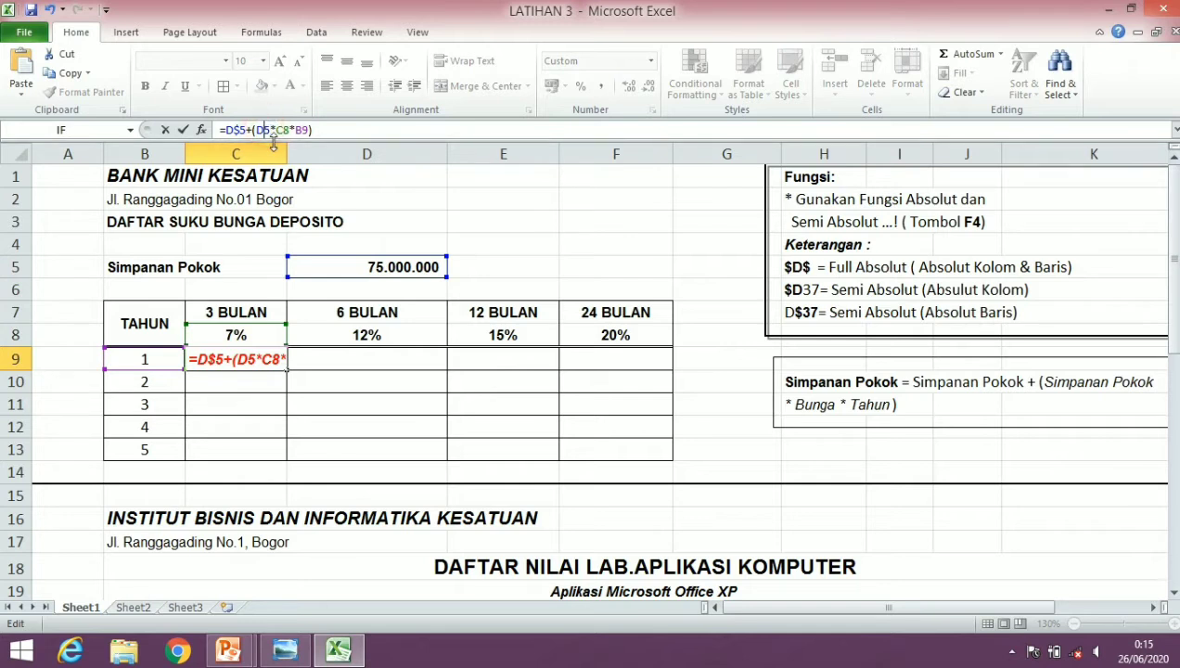
{"action": "type", "text": "$"}
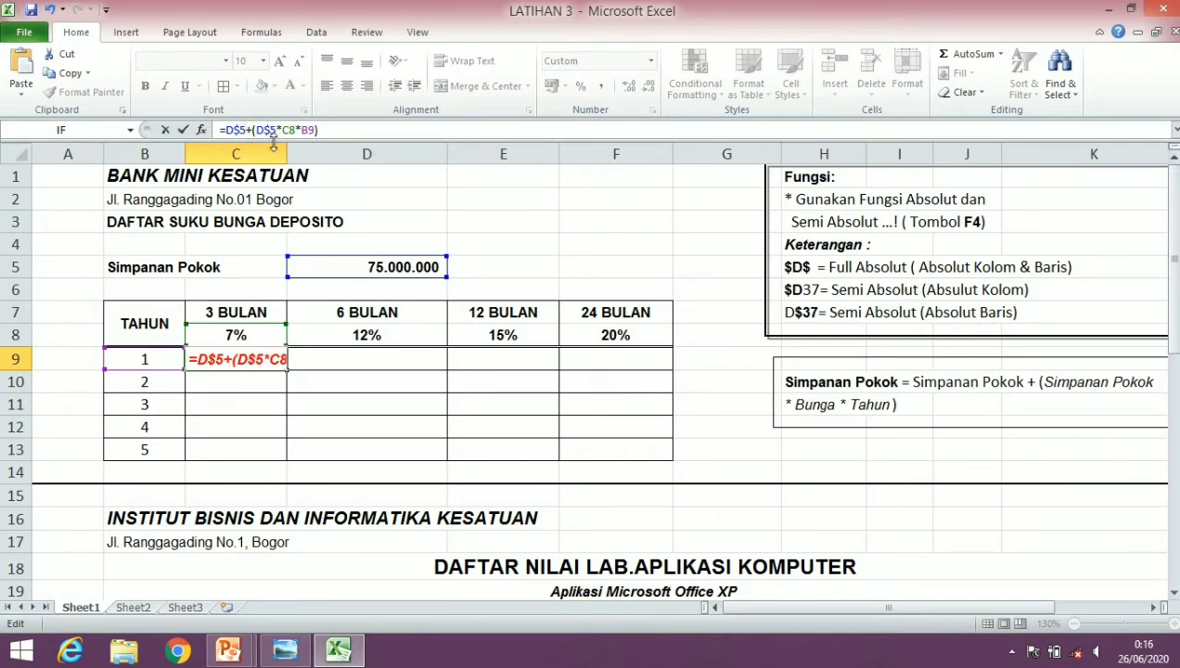
{"action": "key", "text": "Return"}
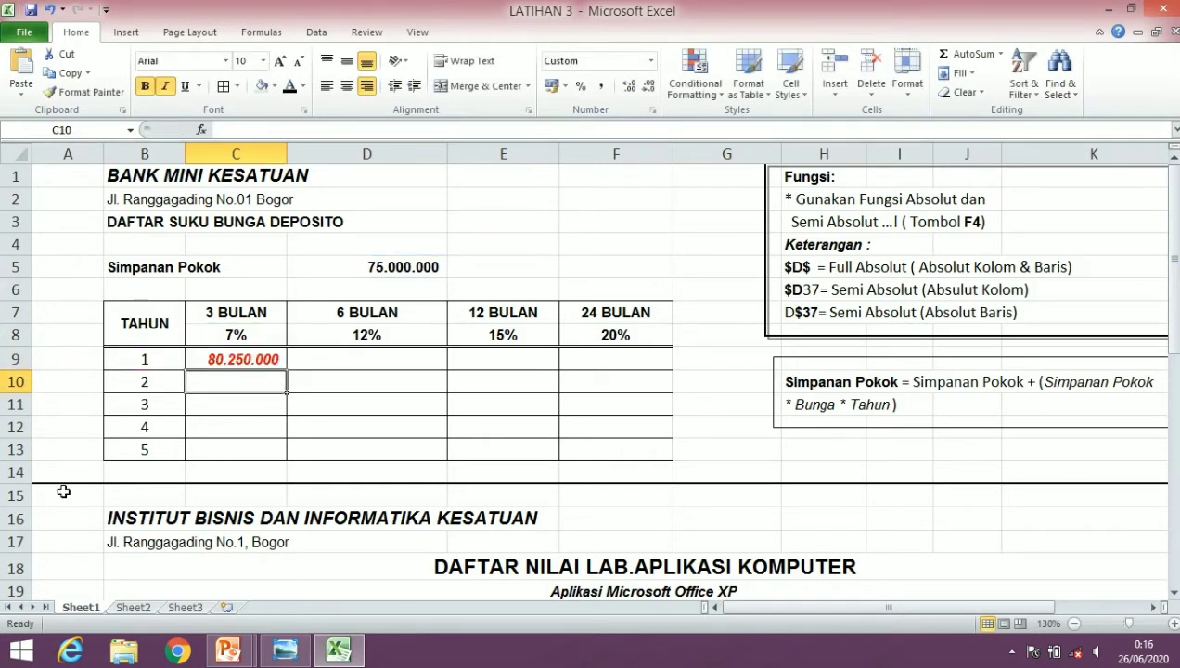
Step: Try filling the C9 formula down through C13, undo that fill, and fill it down once more
{"action": "left_click", "coordinate": [243, 361]}
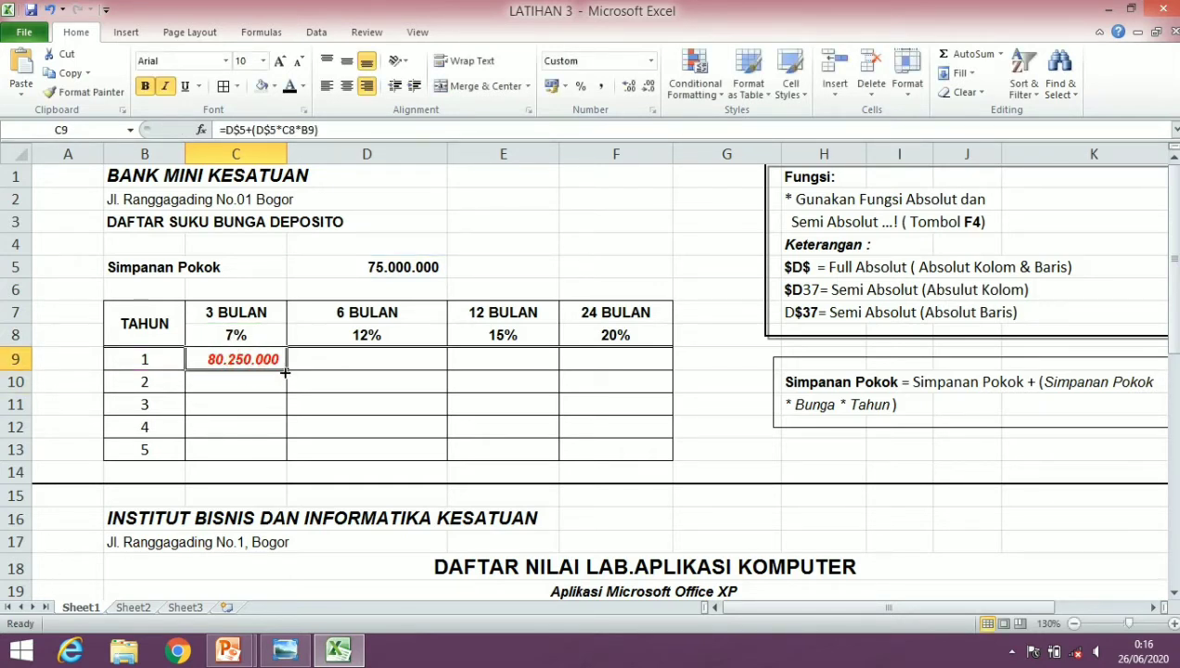
{"action": "left_click_drag", "start_coordinate": [287, 369], "coordinate": [274, 454]}
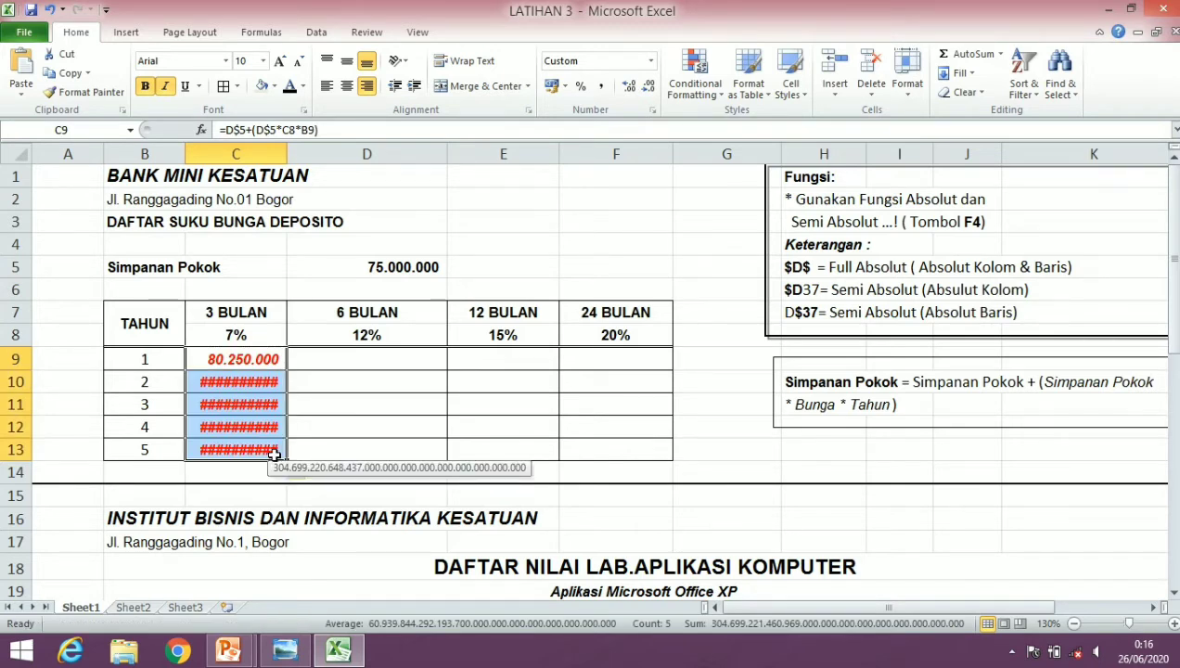
{"action": "key", "text": "ctrl+z"}
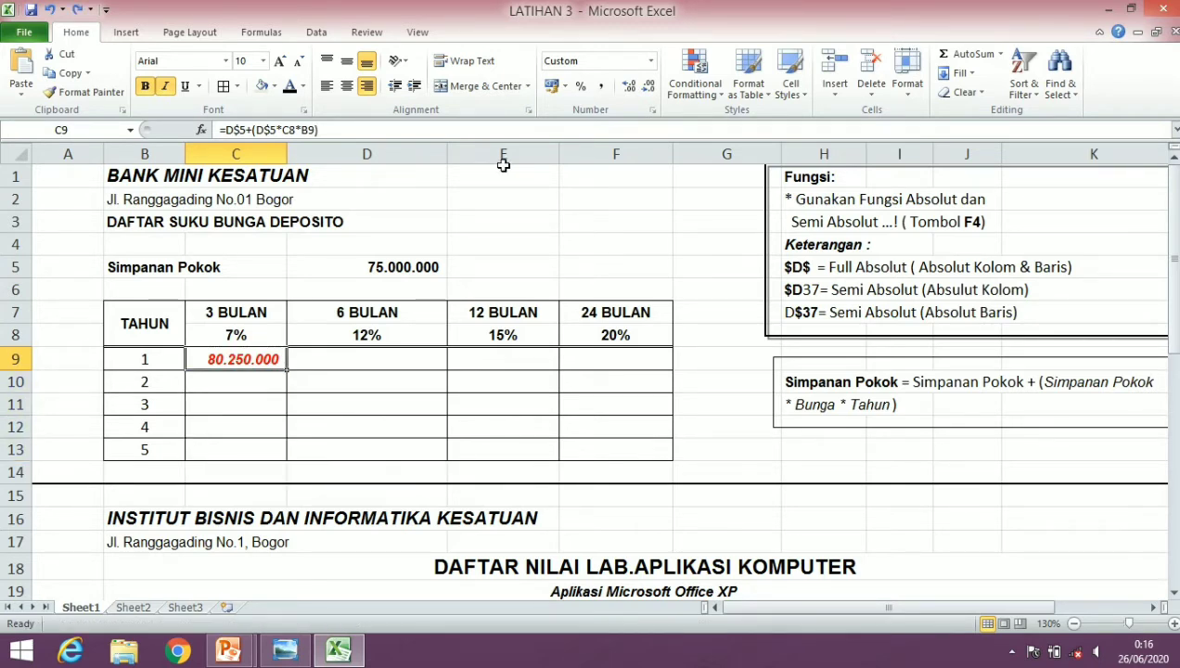
{"action": "left_click", "coordinate": [264, 342]}
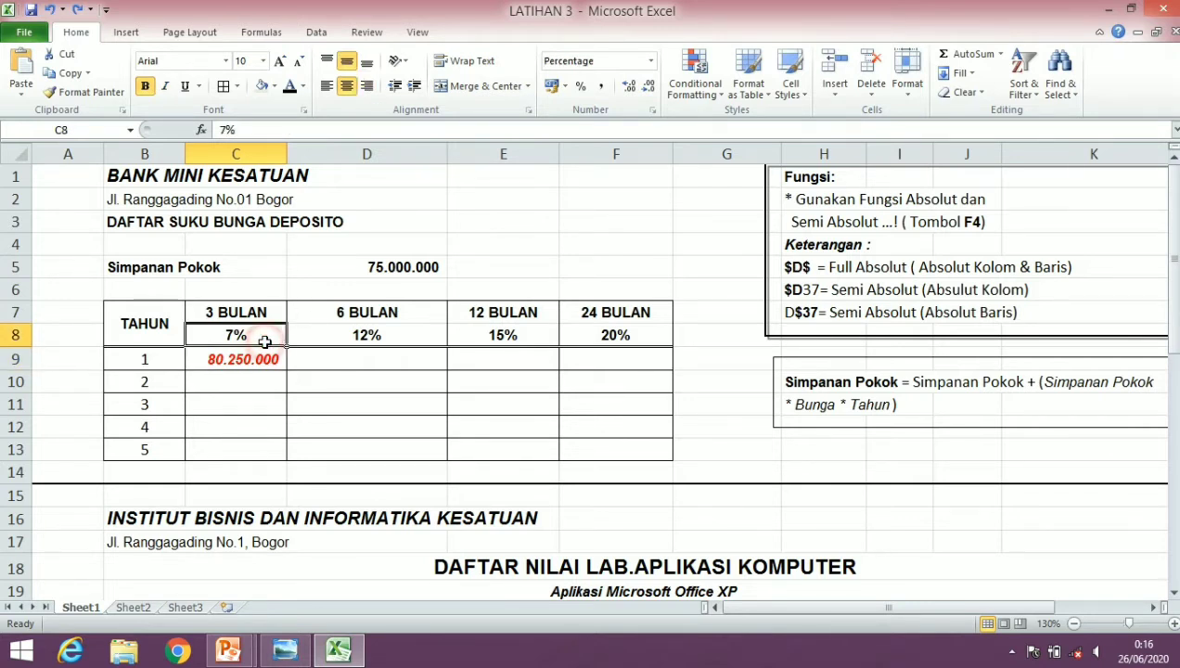
{"action": "left_click", "coordinate": [265, 358]}
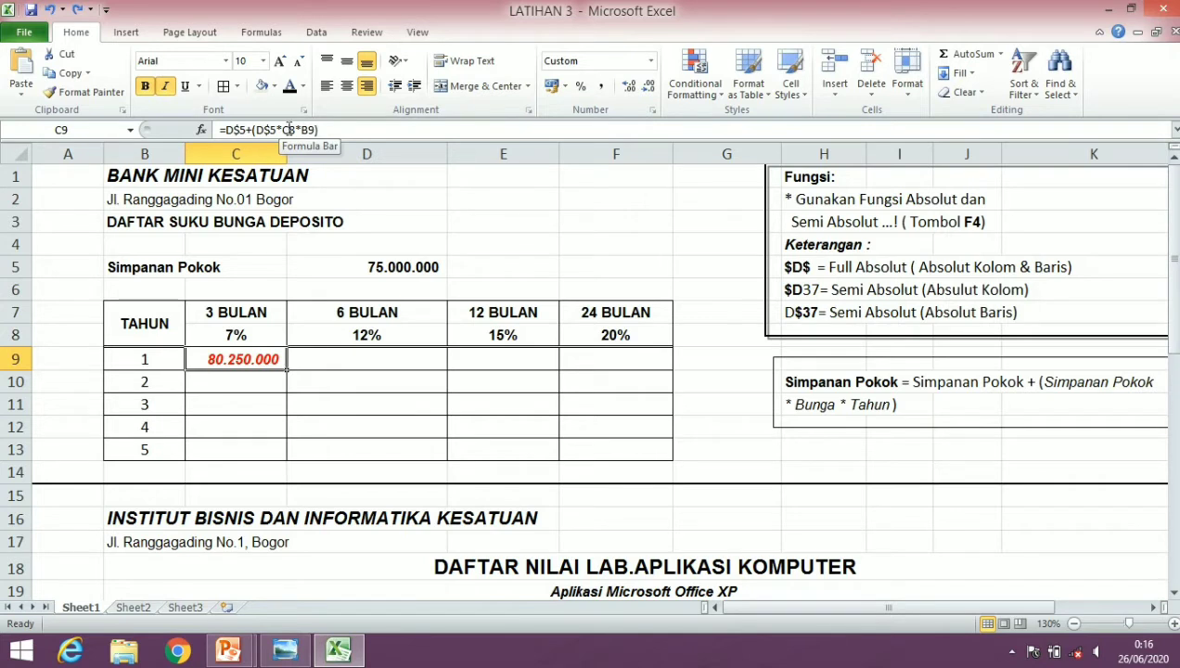
{"action": "double_click", "coordinate": [286, 368]}
Step: Change the C9 formula to =D$5+(D$5*C$8*B9) and fill it down the 3 BULAN column through C13
{"action": "left_click", "coordinate": [293, 130]}
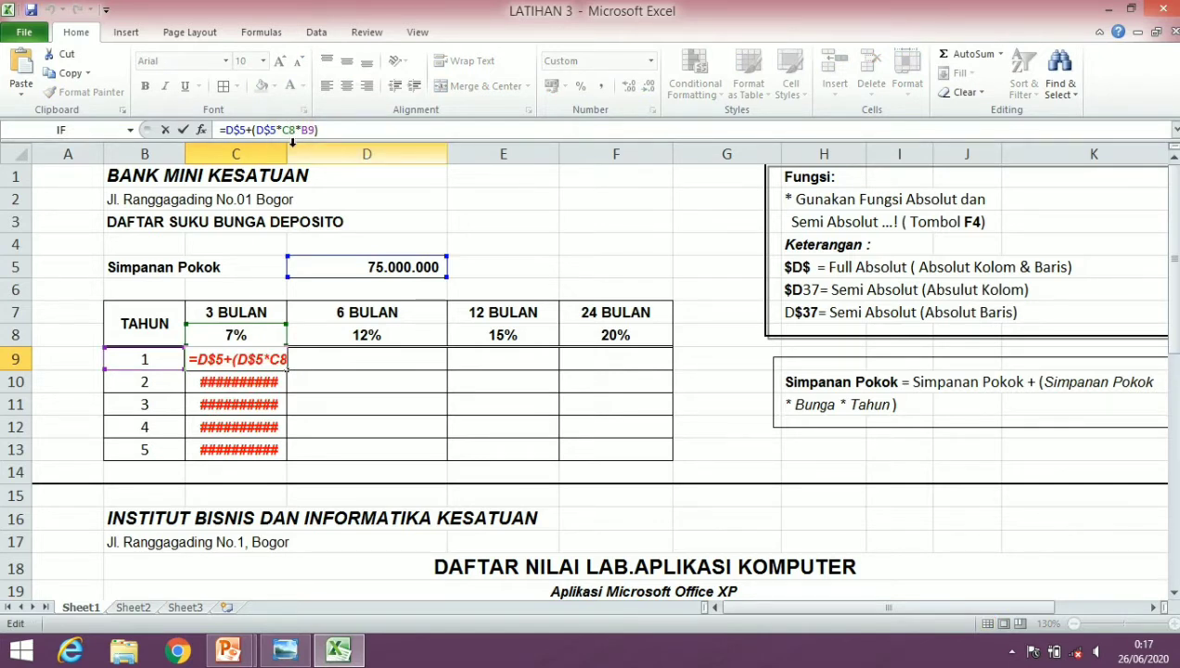
{"action": "type", "text": "$"}
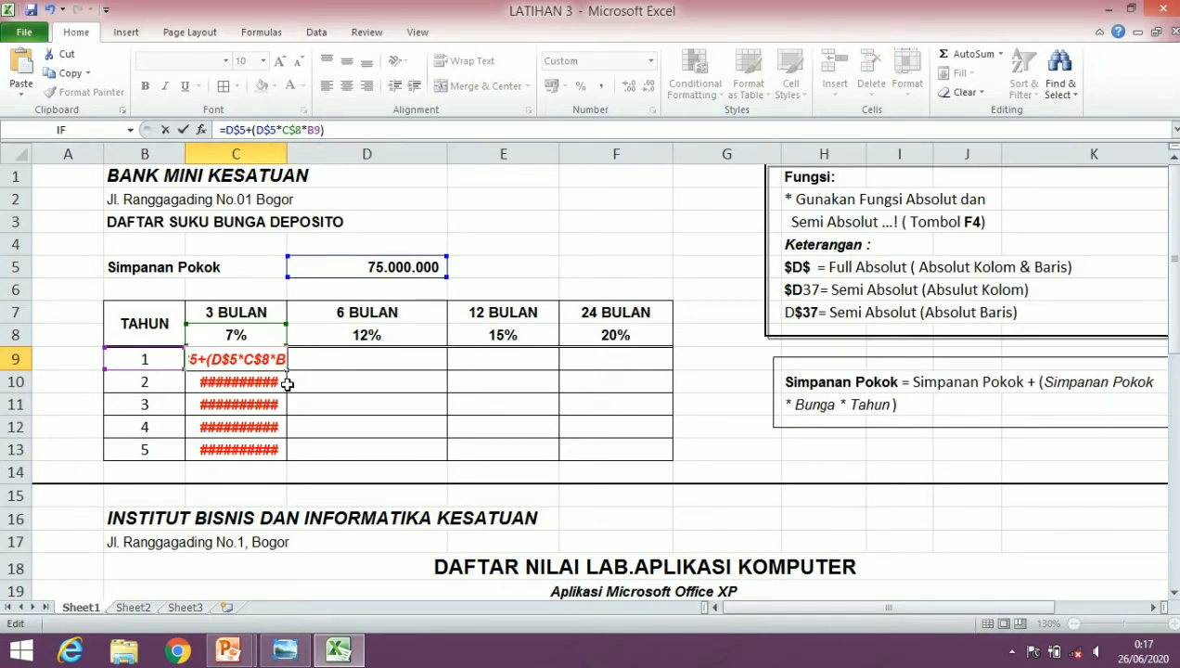
{"action": "key", "text": "Return"}
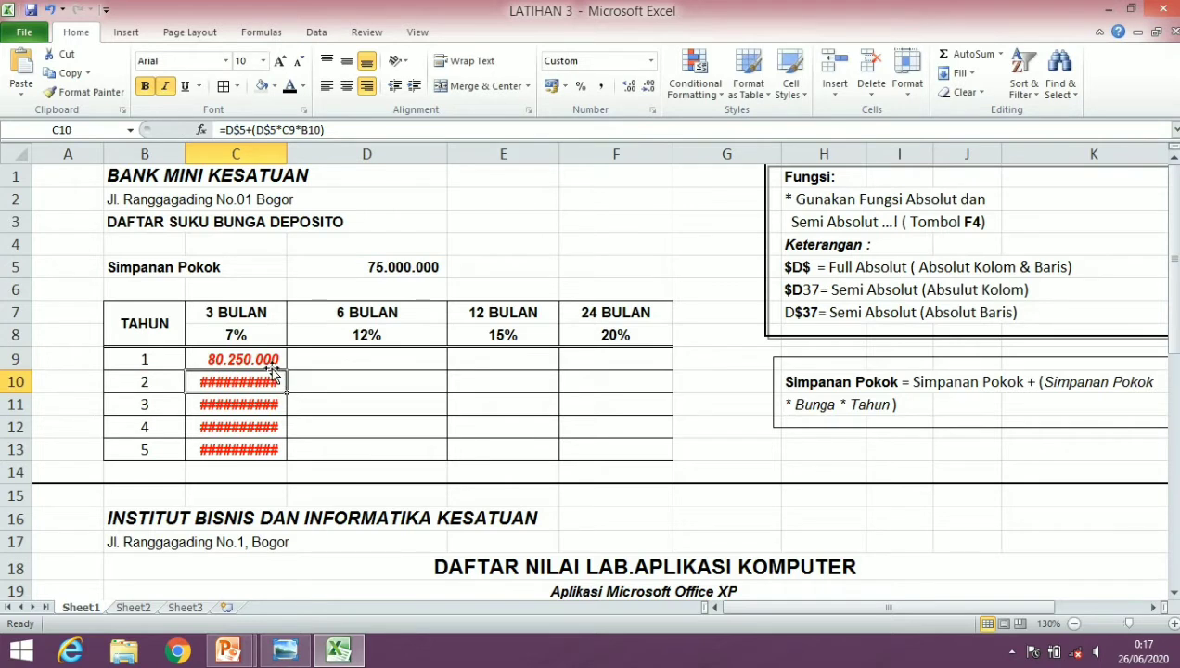
{"action": "left_click", "coordinate": [273, 363]}
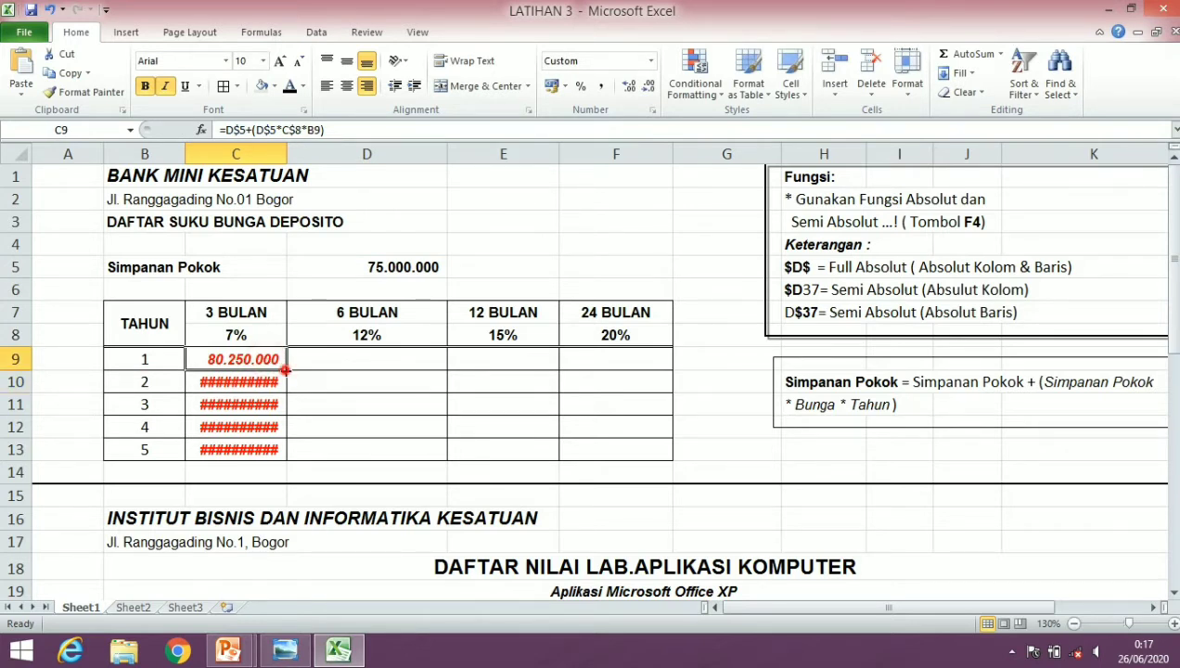
{"action": "left_click_drag", "start_coordinate": [286, 368], "coordinate": [285, 457]}
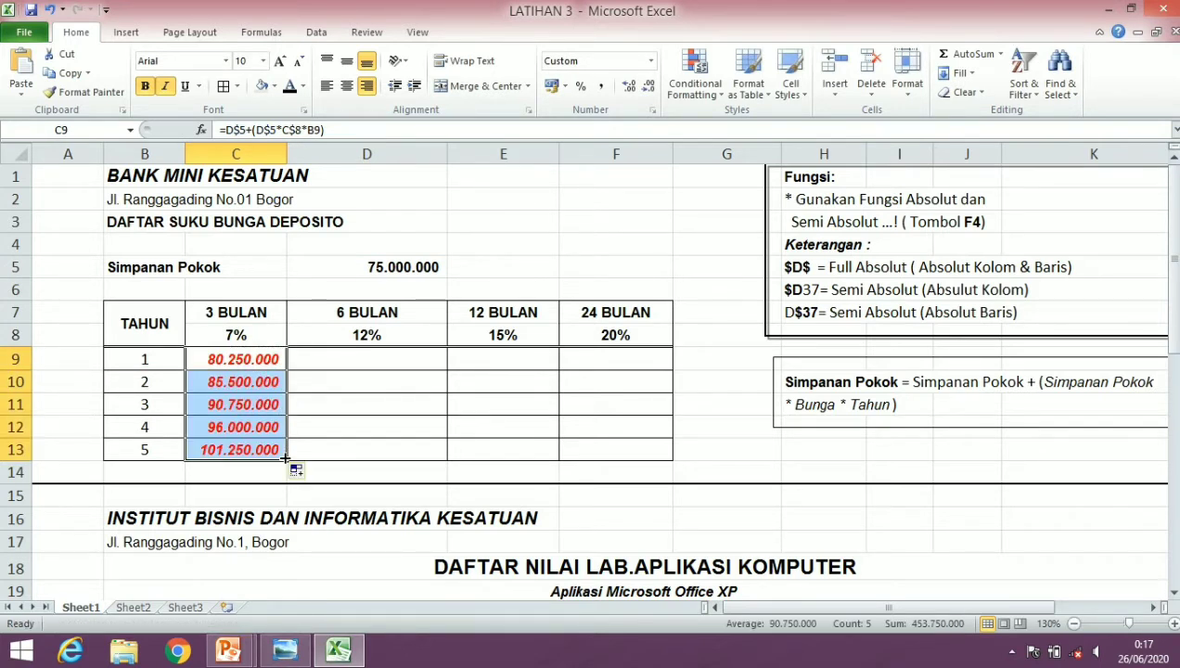
Step: Check the references in the copied formulas in C10, C12 and C13
{"action": "left_click", "coordinate": [265, 384]}
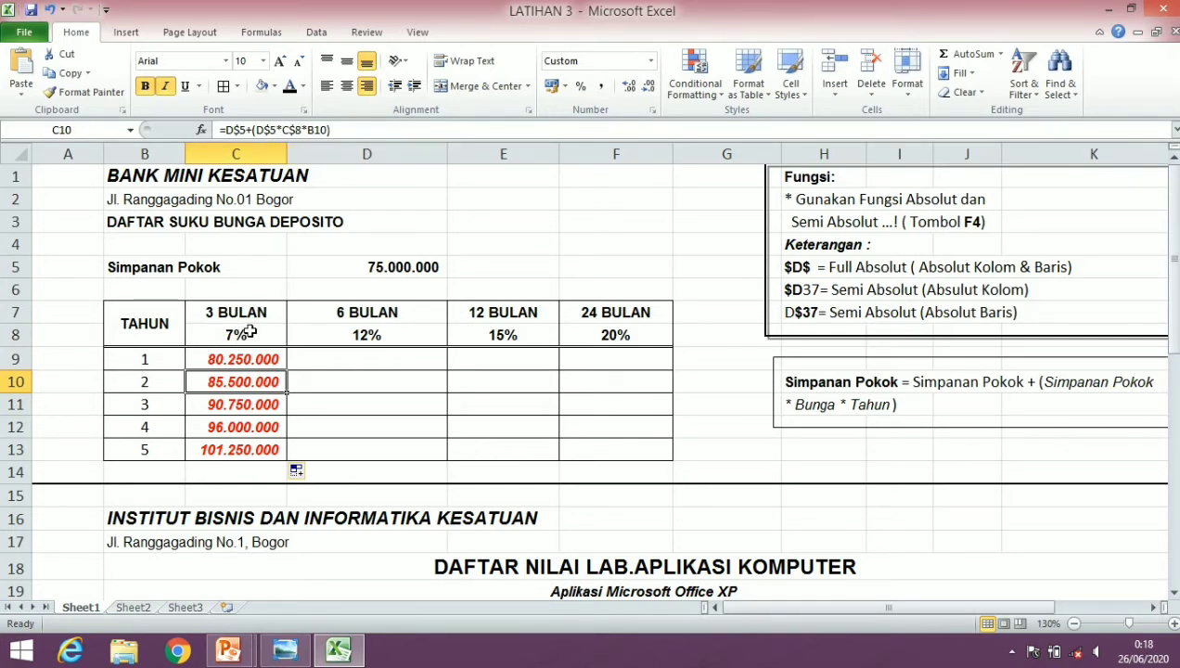
{"action": "left_click", "coordinate": [238, 426]}
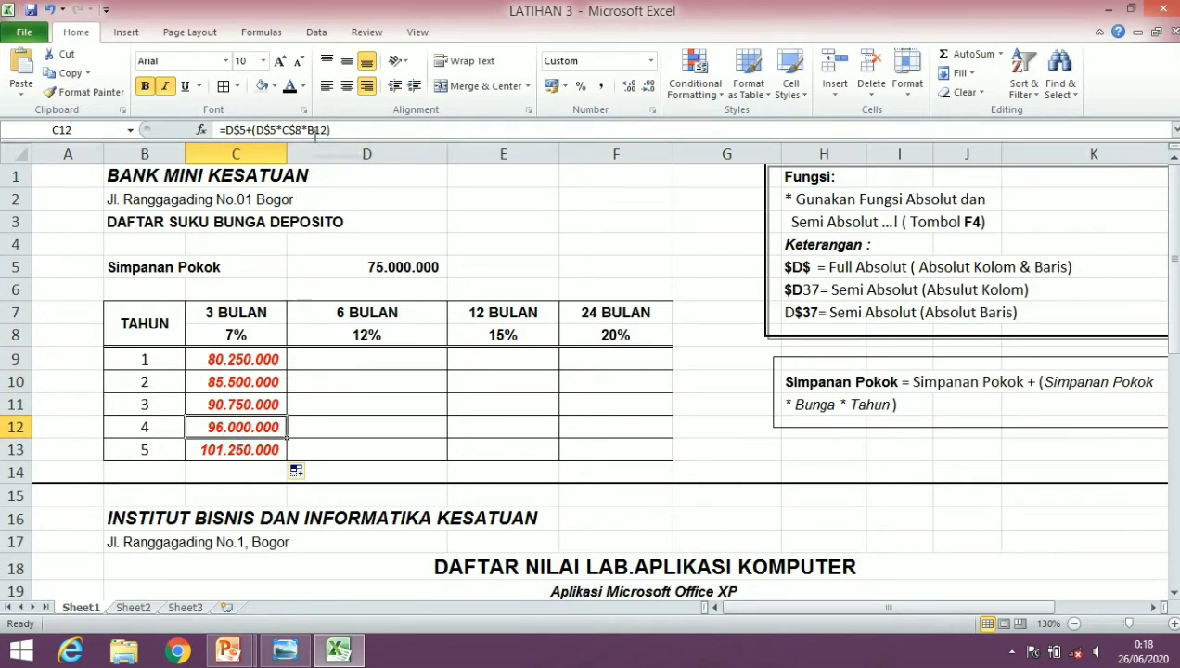
{"action": "left_click", "coordinate": [216, 450]}
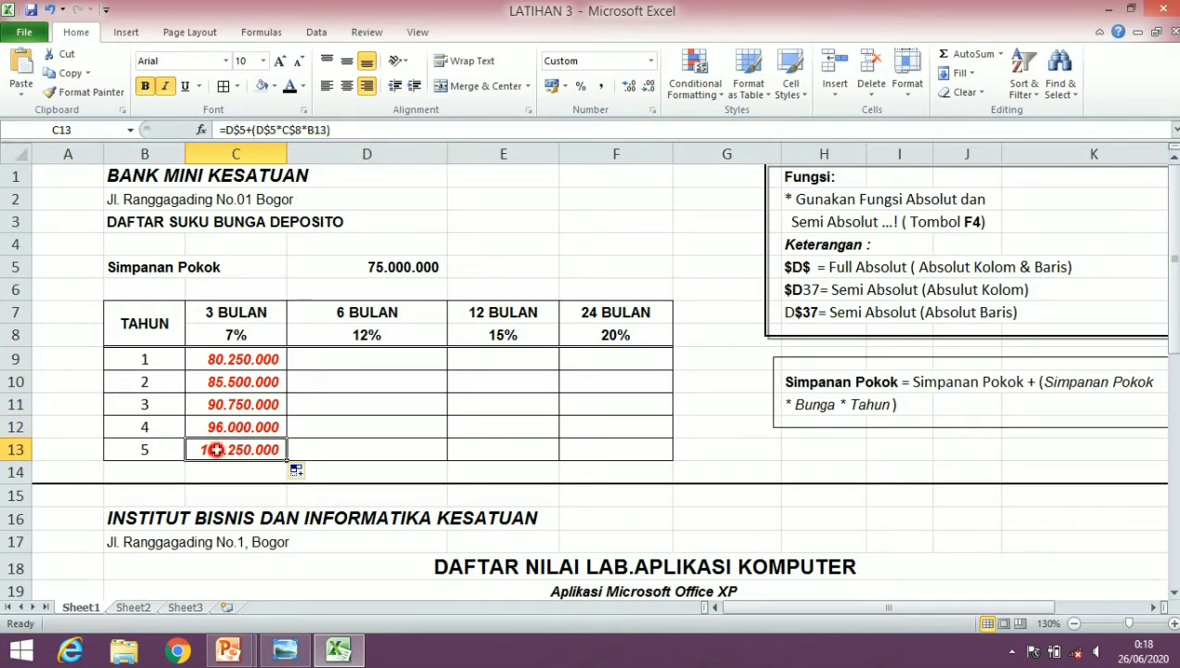
Step: Try filling the C9 formula across row 9 through F9 and compare the formulas in C9 and D9
{"action": "left_click", "coordinate": [248, 363]}
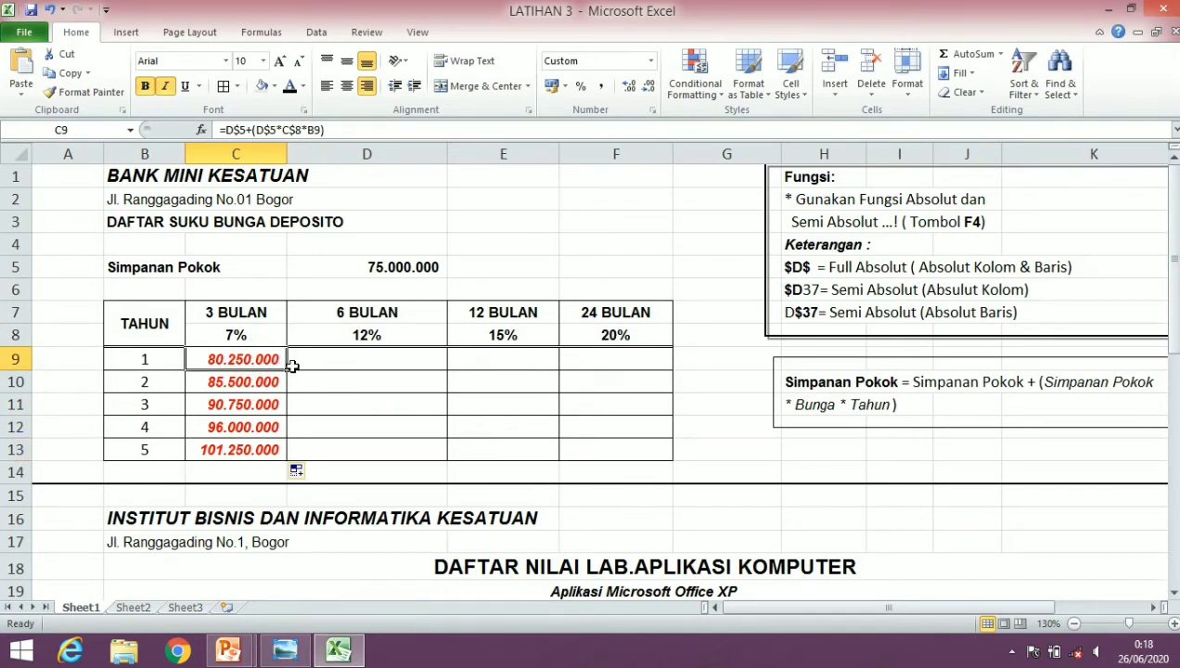
{"action": "left_click_drag", "start_coordinate": [289, 373], "coordinate": [620, 349]}
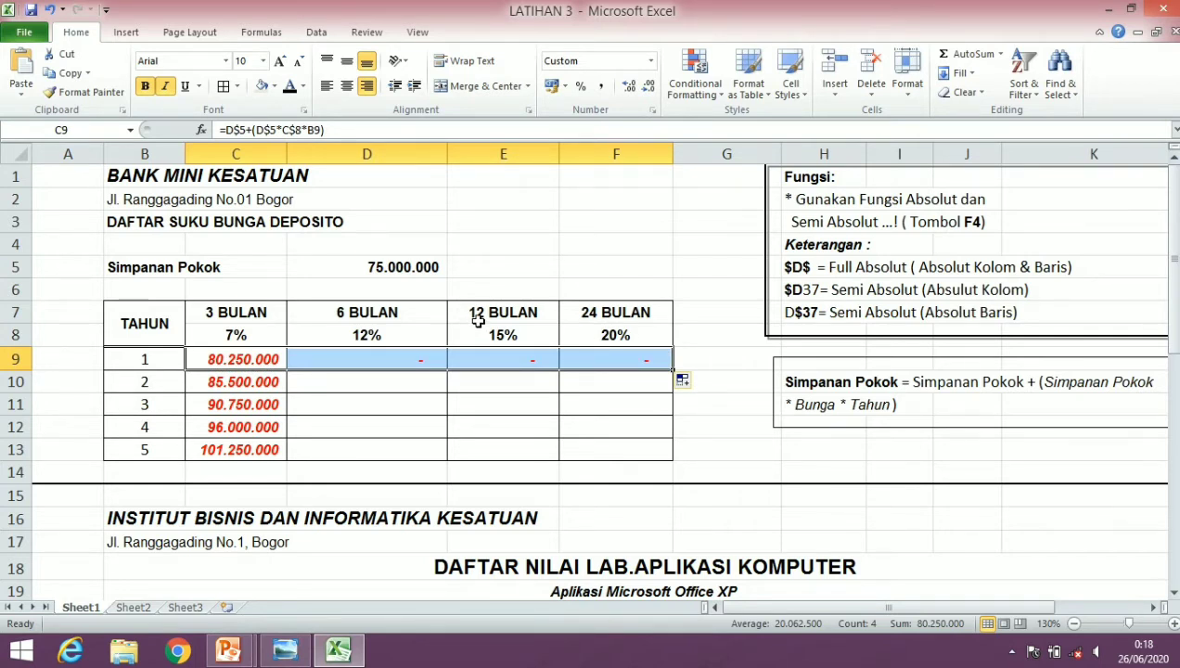
{"action": "left_click", "coordinate": [384, 360]}
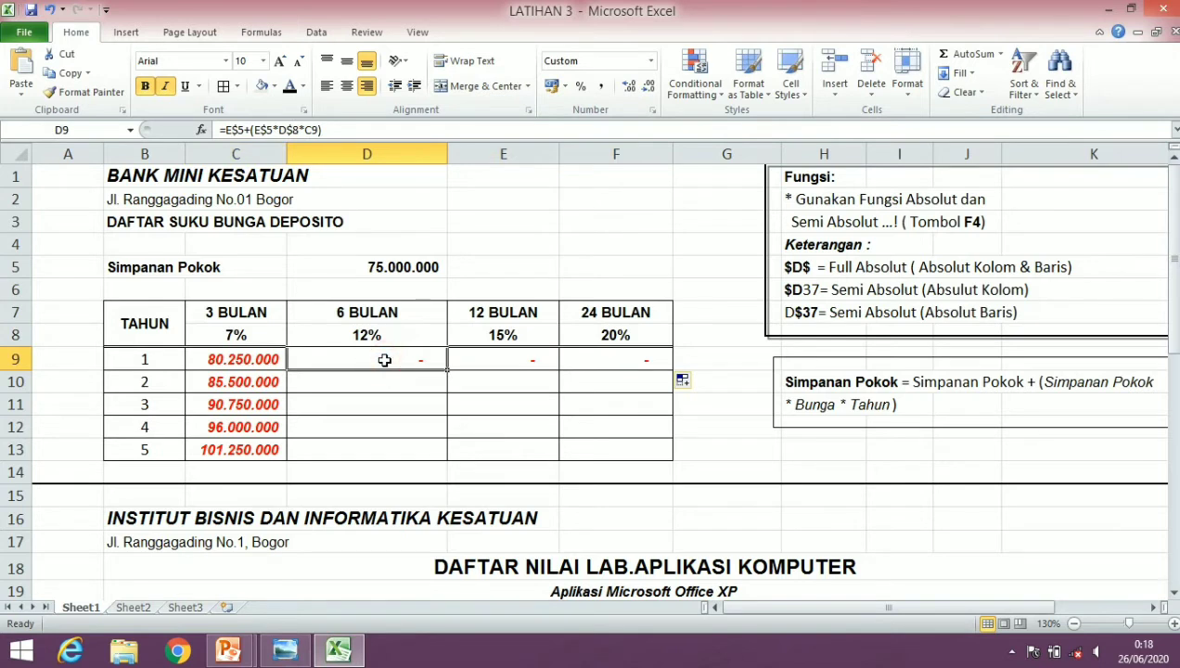
{"action": "left_click", "coordinate": [271, 360]}
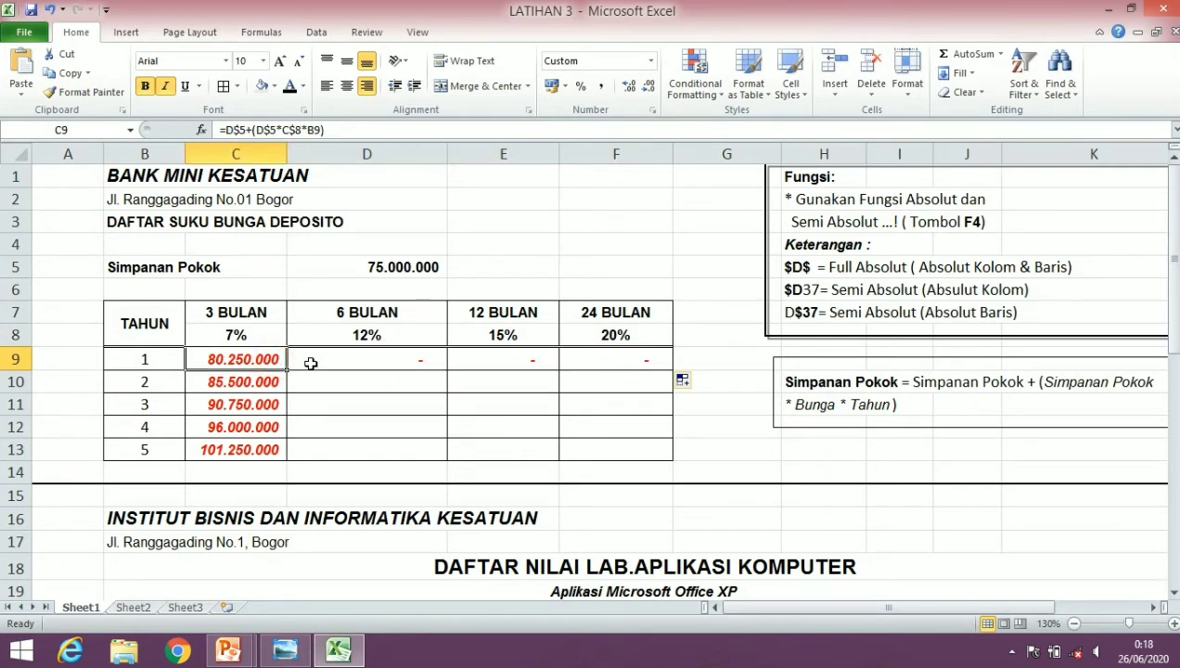
{"action": "left_click", "coordinate": [311, 366]}
{"action": "left_click", "coordinate": [271, 360]}
{"action": "left_click", "coordinate": [298, 360]}
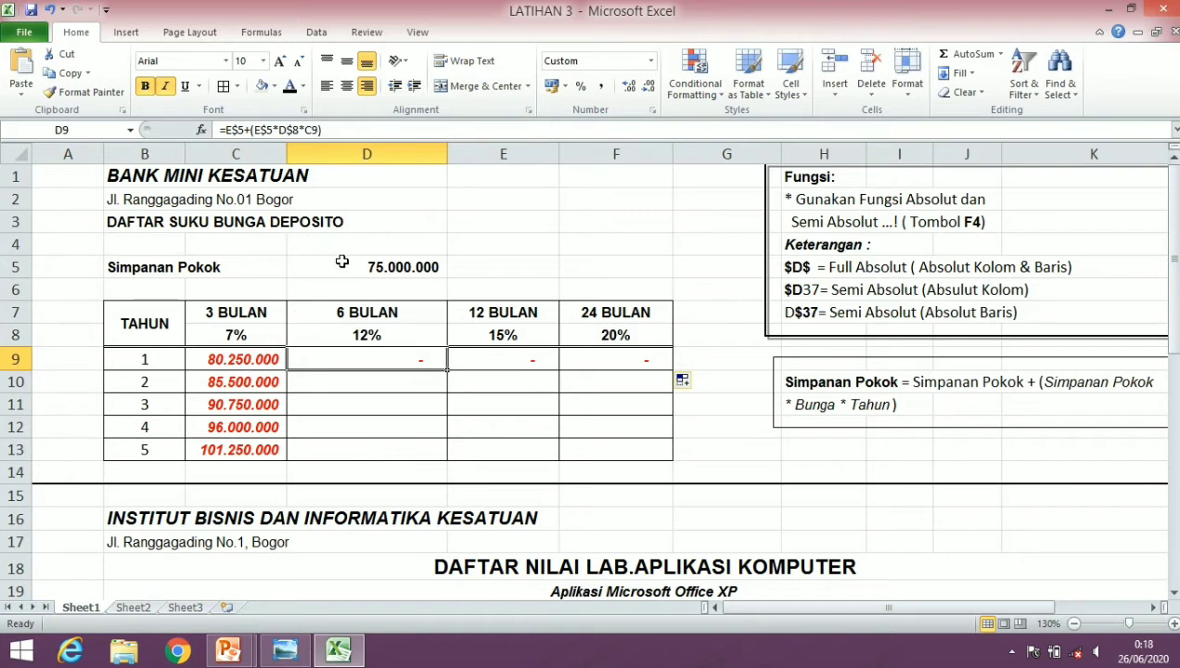
{"action": "left_click", "coordinate": [249, 359]}
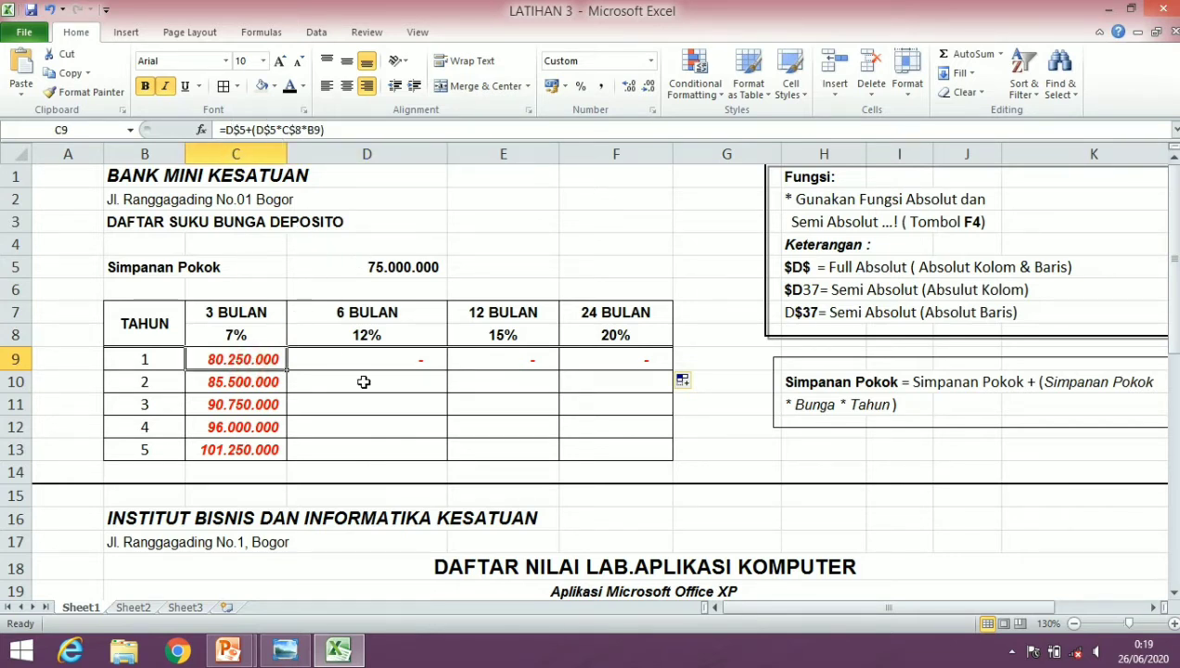
{"action": "left_click", "coordinate": [363, 363]}
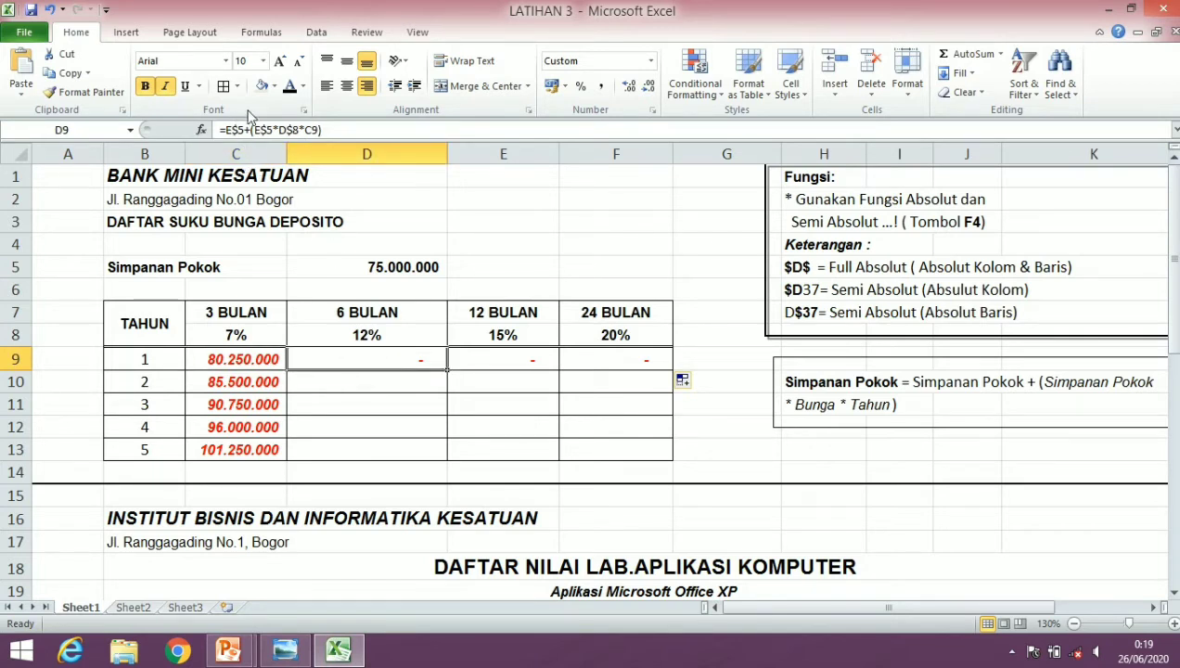
Step: Lock columns D and B in the C9 formula, making it =$D$5+($D$5*C$8*$B9)
{"action": "left_click", "coordinate": [264, 361]}
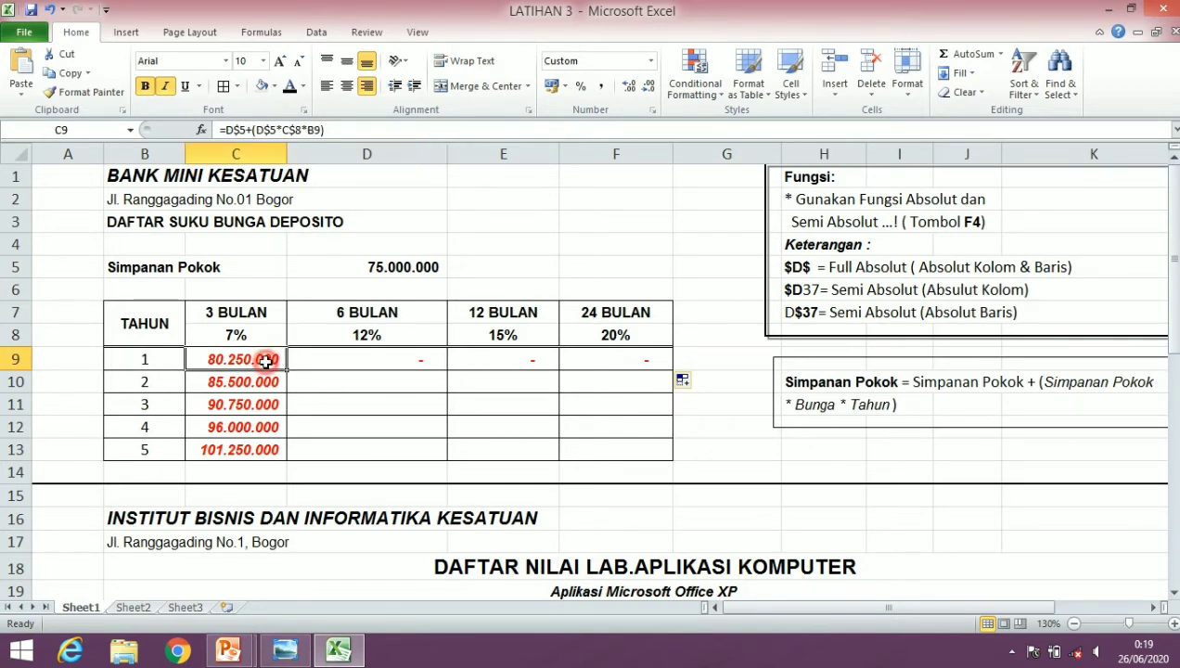
{"action": "left_click", "coordinate": [228, 130]}
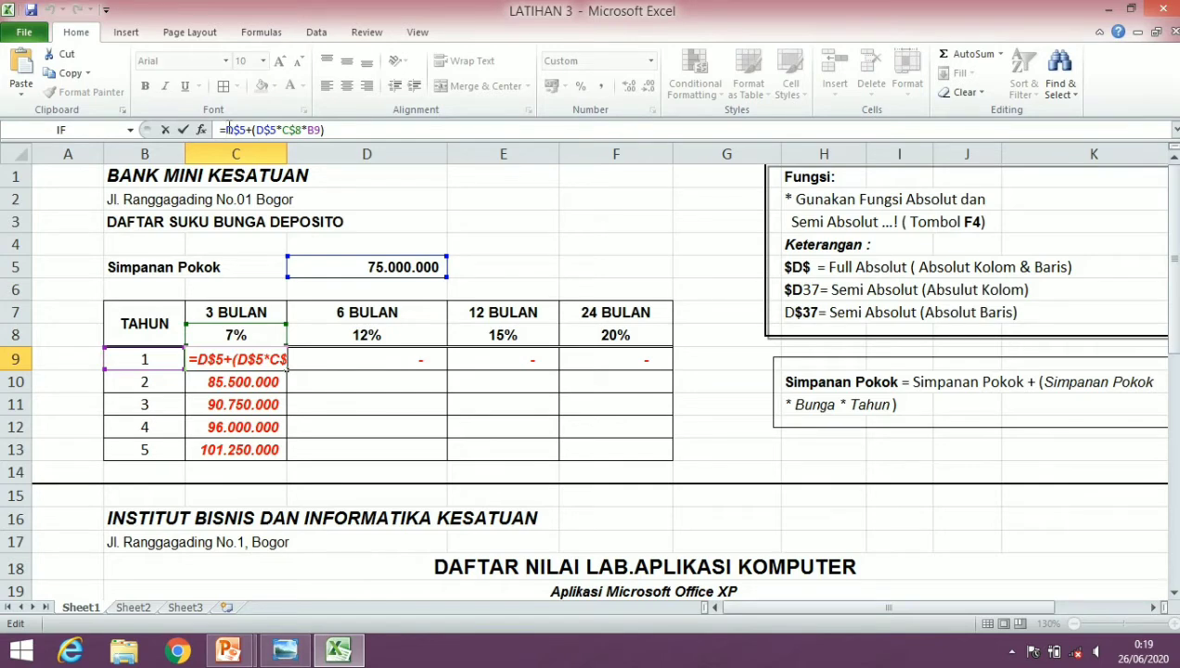
{"action": "type", "text": "$"}
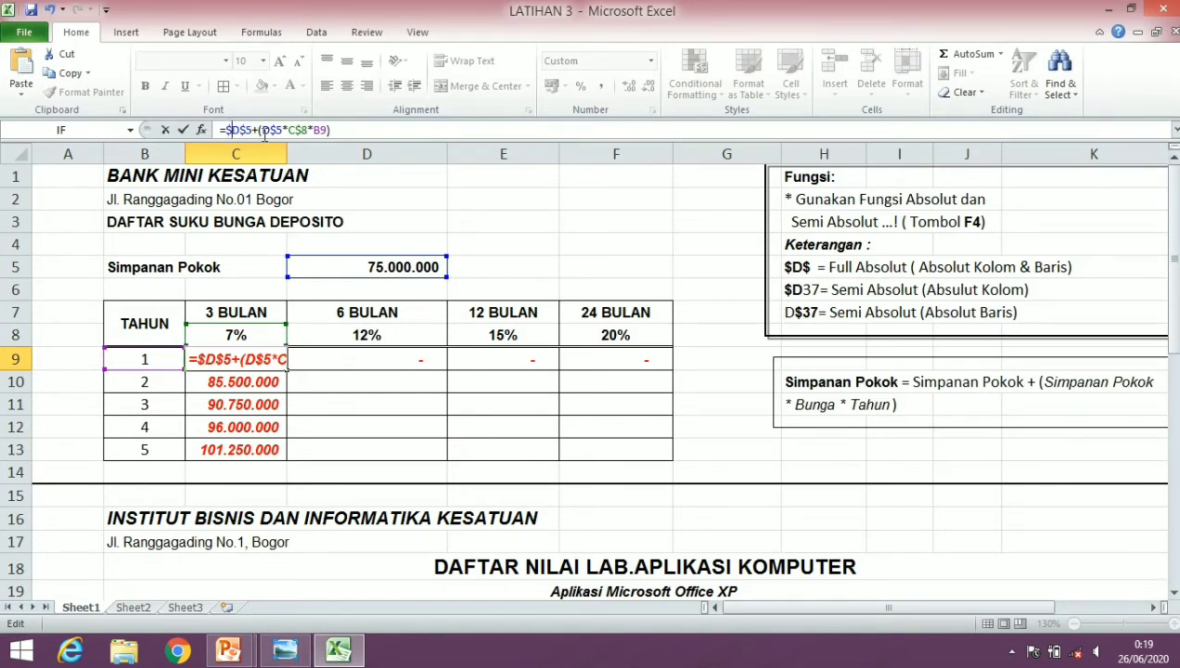
{"action": "left_click", "coordinate": [259, 130]}
{"action": "type", "text": "$"}
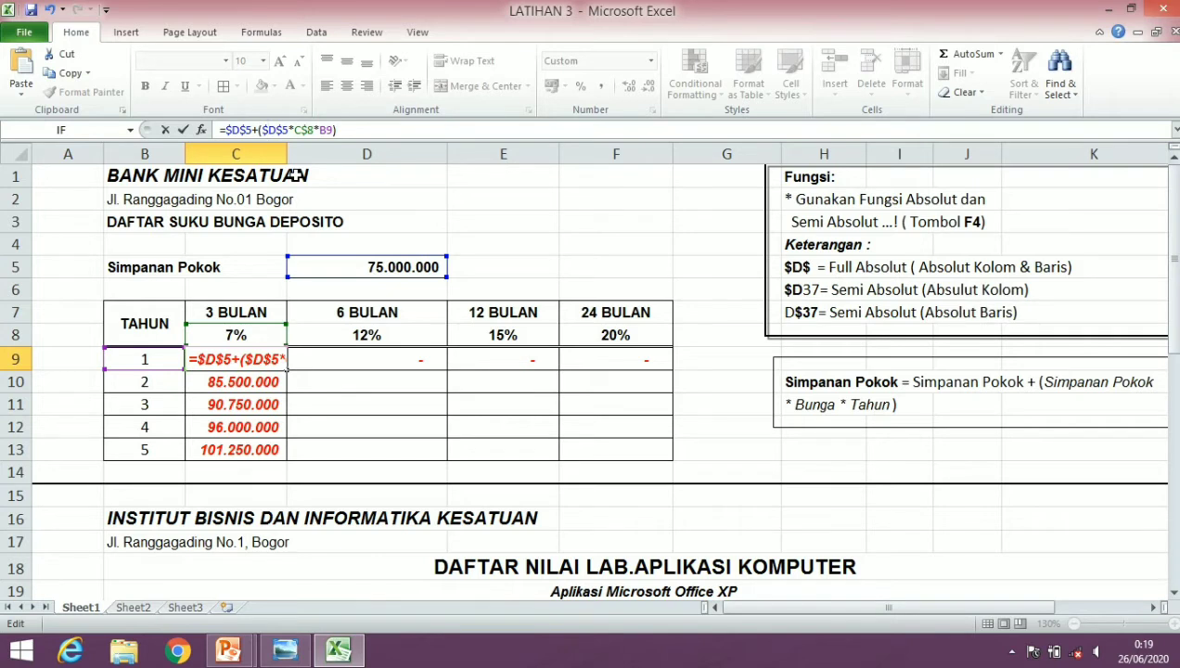
{"action": "left_click", "coordinate": [320, 128]}
{"action": "type", "text": "$"}
{"action": "key", "text": "Return"}
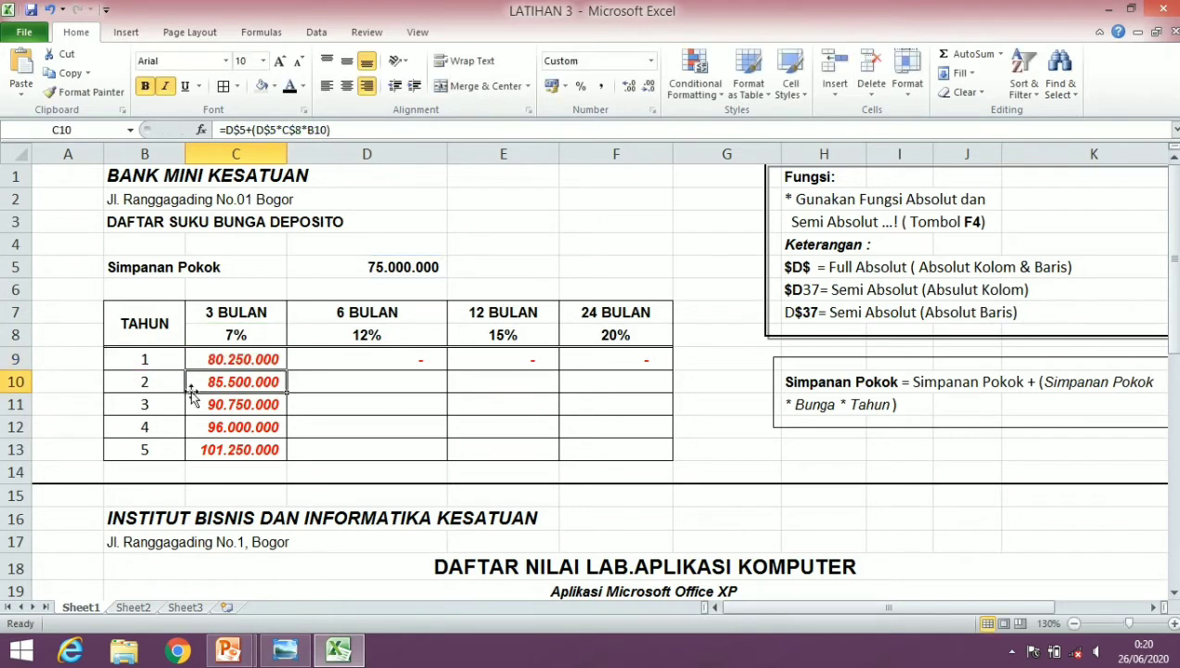
Step: Fill the C9 formula across to F9 and the whole row down through row 13
{"action": "left_click", "coordinate": [245, 366]}
{"action": "left_click_drag", "start_coordinate": [287, 367], "coordinate": [648, 358]}
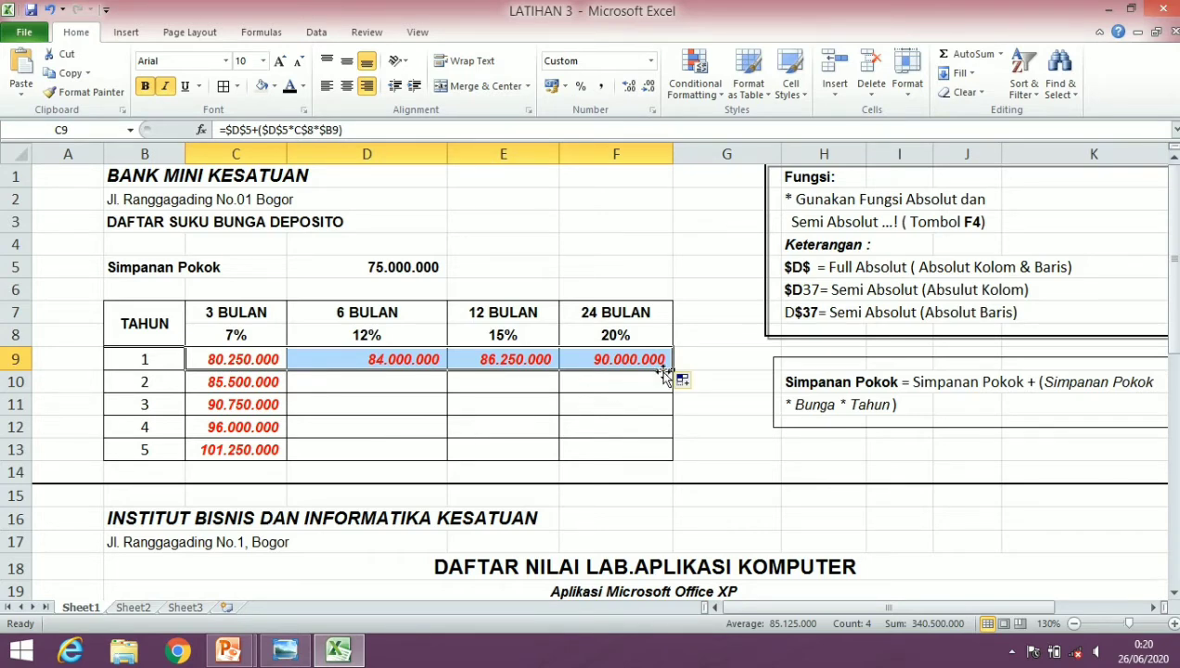
{"action": "left_click_drag", "start_coordinate": [672, 370], "coordinate": [672, 463]}
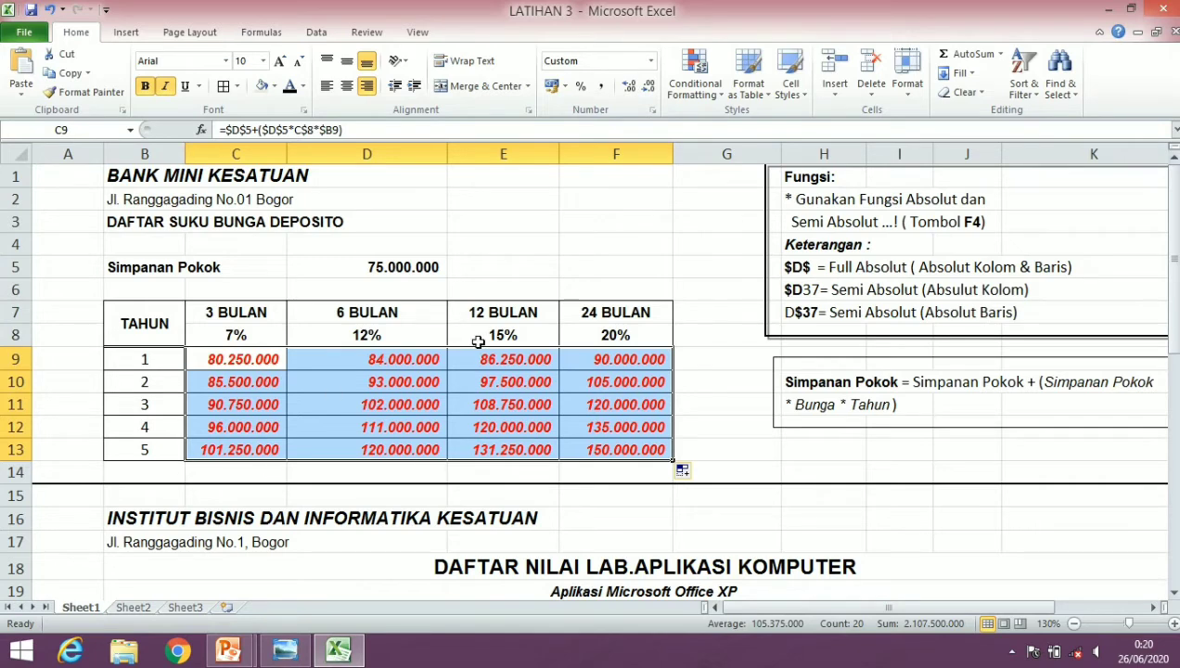
Step: Check the references in the copied formulas of the 12 BULAN and 24 BULAN columns
{"action": "left_click", "coordinate": [587, 374]}
{"action": "left_click", "coordinate": [499, 384]}
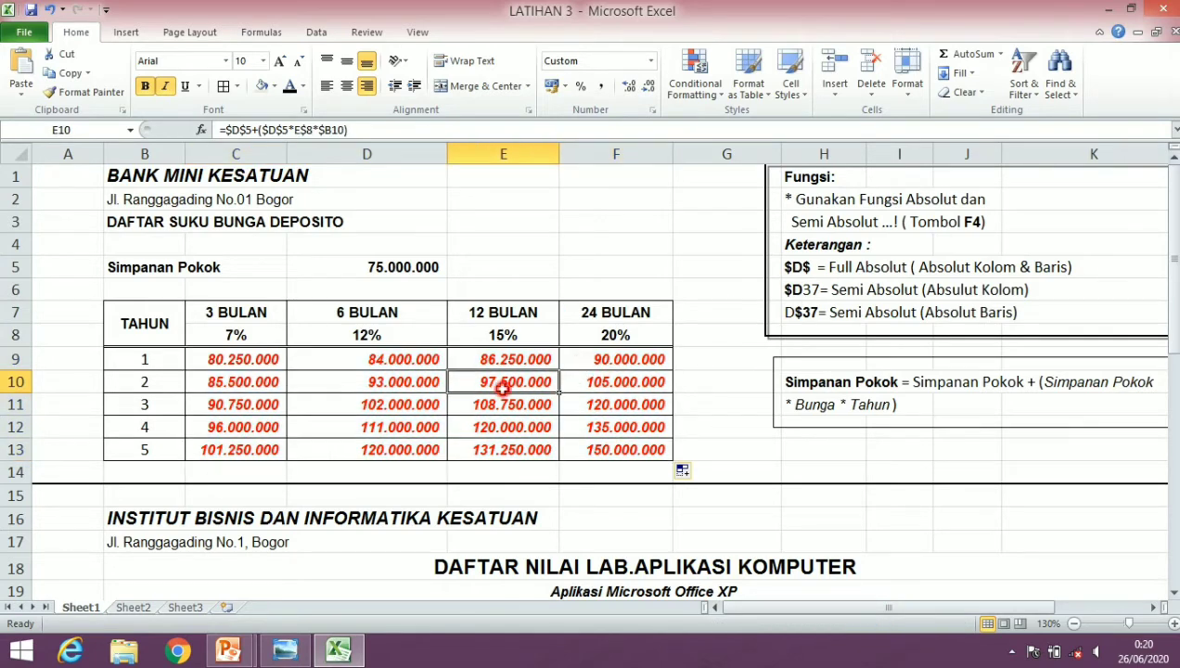
{"action": "left_click", "coordinate": [458, 409]}
{"action": "left_click", "coordinate": [541, 361]}
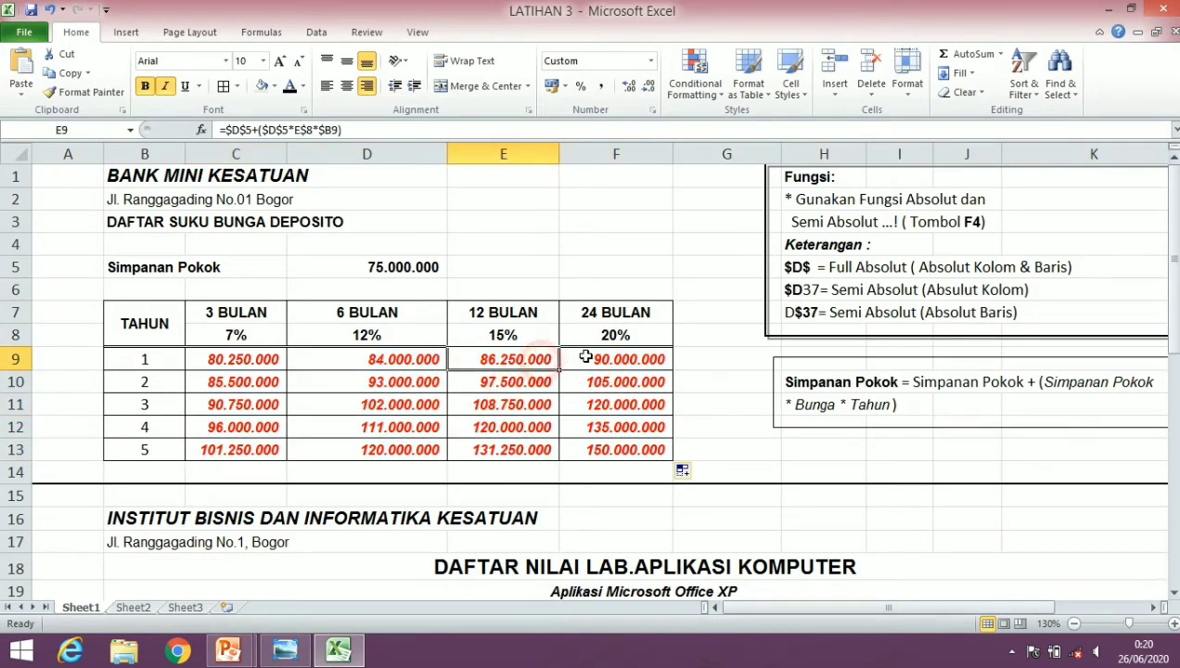
{"action": "left_click", "coordinate": [612, 359]}
{"action": "left_click", "coordinate": [524, 360]}
{"action": "left_click", "coordinate": [535, 379]}
{"action": "left_click", "coordinate": [531, 407]}
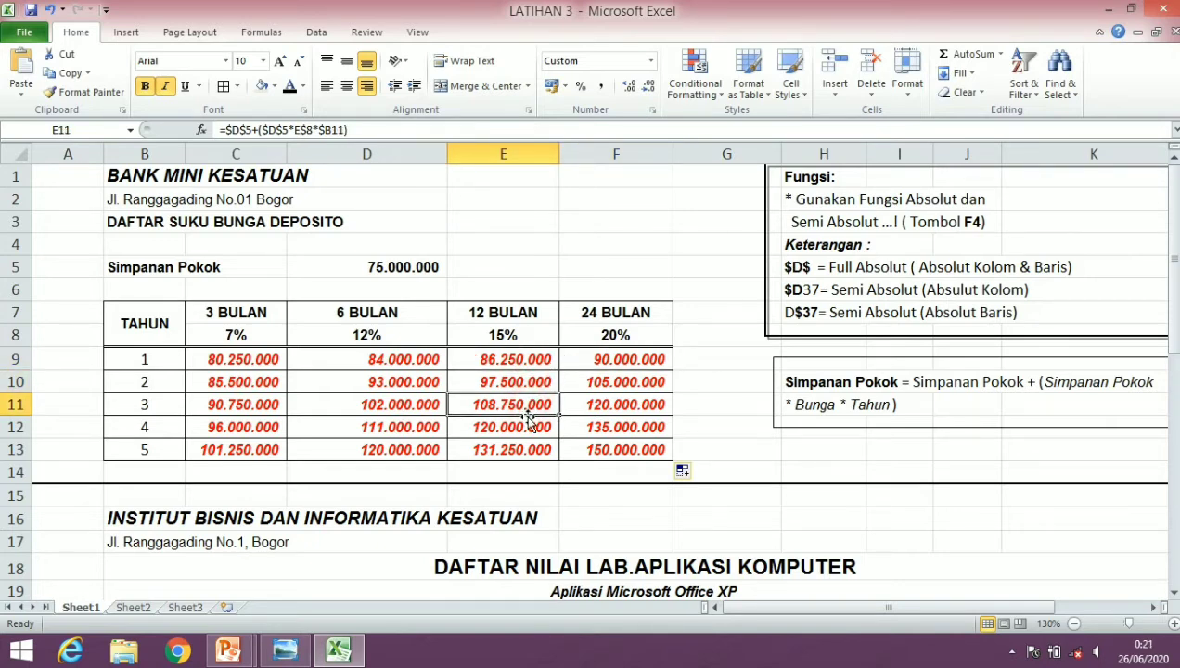
{"action": "left_click", "coordinate": [527, 426]}
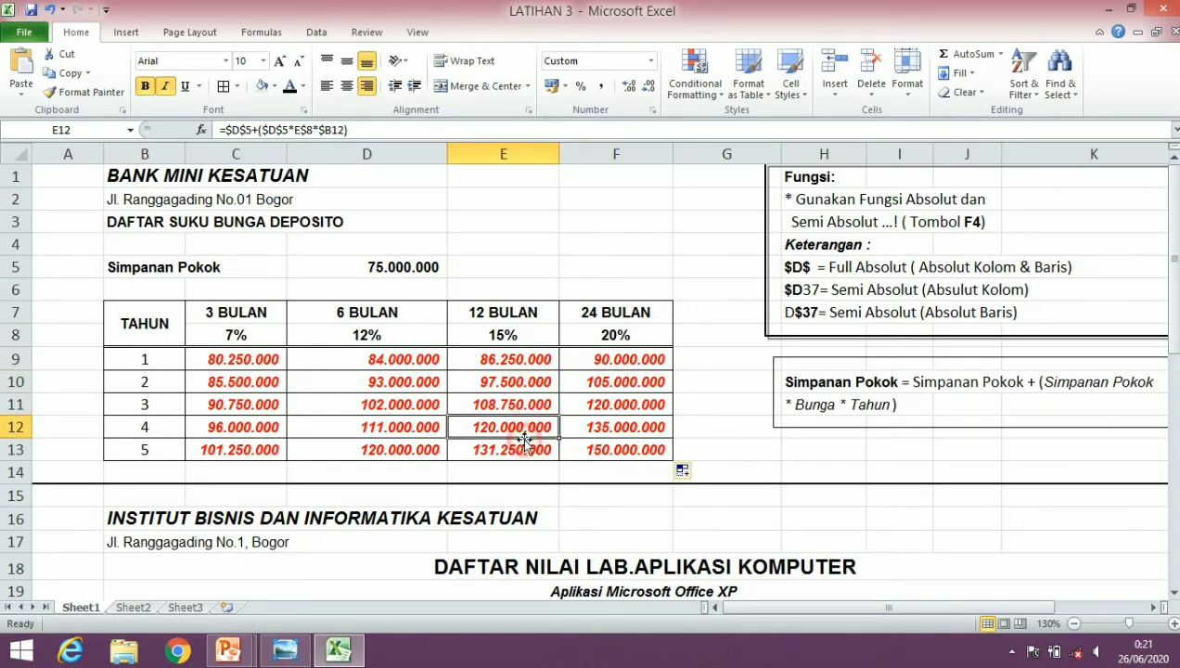
Step: Compare the copied formulas in E10, E9 and F10 with the rate in F8
{"action": "left_click", "coordinate": [516, 378]}
{"action": "left_click", "coordinate": [515, 358]}
{"action": "left_click", "coordinate": [591, 342]}
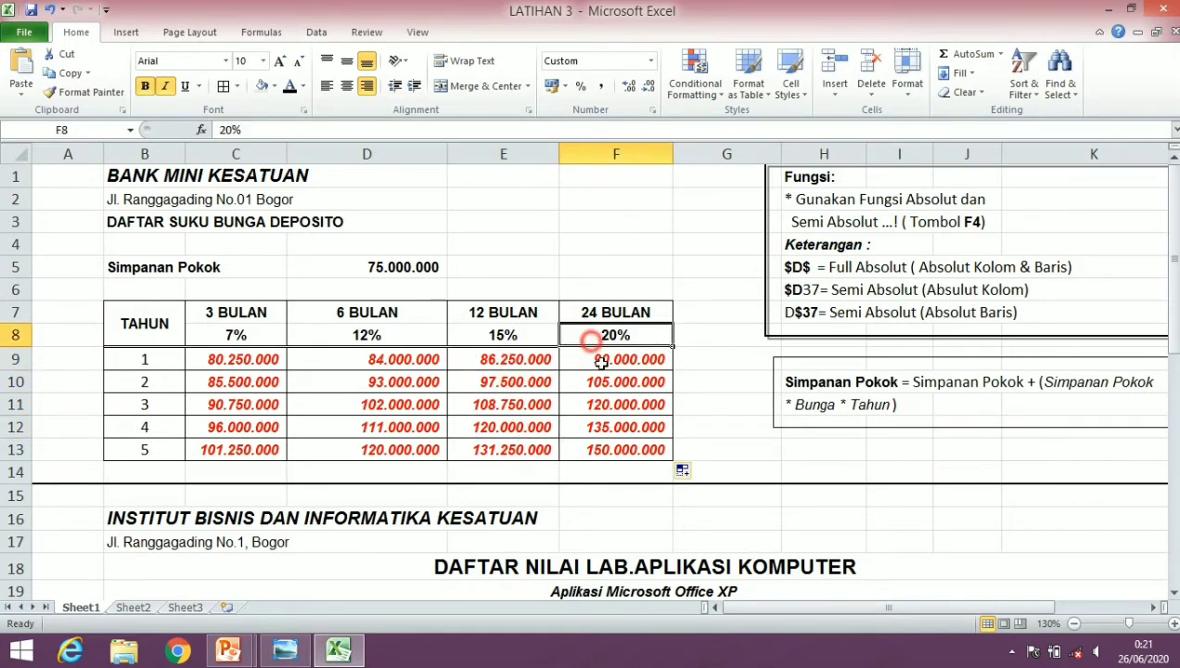
{"action": "left_click", "coordinate": [612, 382]}
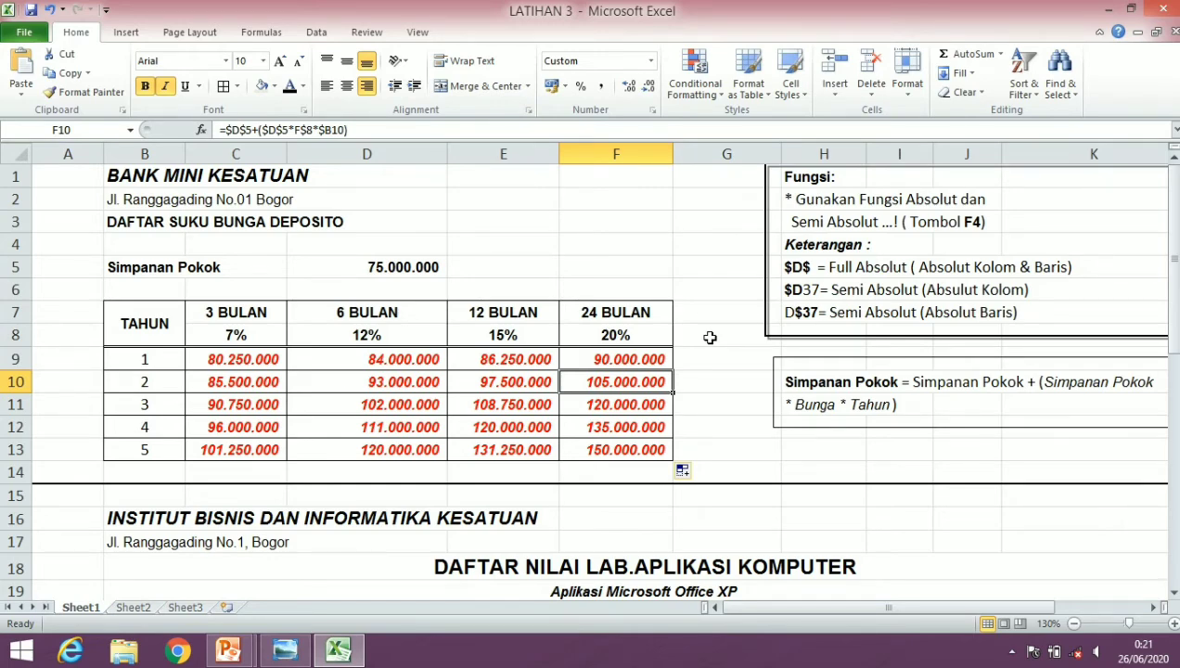
Step: Examine the DAFTAR NILAI LAB table, its process rules, and how the Windows XP score in D24 relates to the weight in D21
{"action": "scroll", "coordinate": [710, 337], "scroll_direction": "down", "scroll_amount": 3}
{"action": "scroll", "coordinate": [707, 336], "scroll_direction": "down", "scroll_amount": 2}
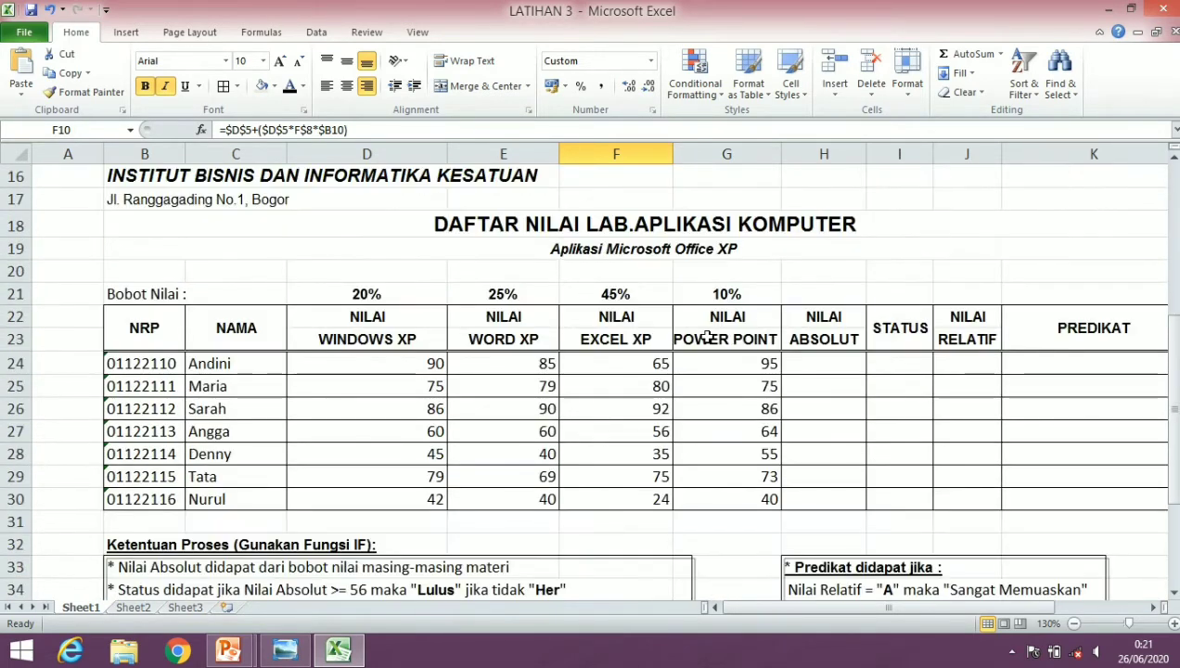
{"action": "scroll", "coordinate": [707, 338], "scroll_direction": "down", "scroll_amount": 1}
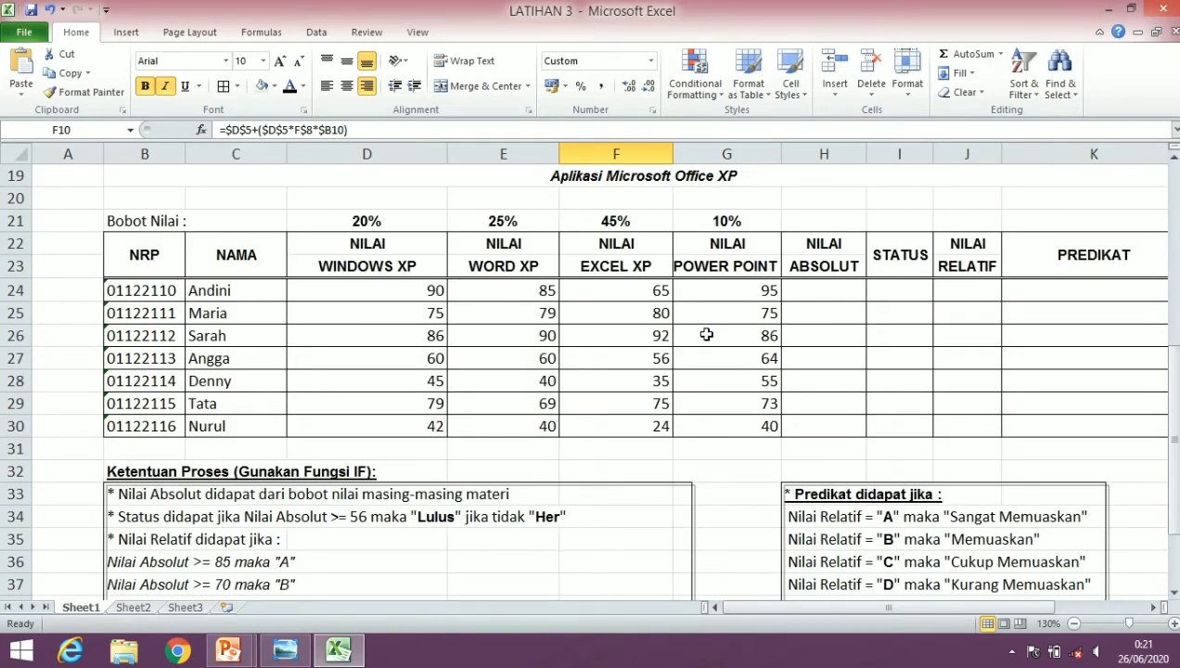
{"action": "scroll", "coordinate": [707, 335], "scroll_direction": "up", "scroll_amount": 1}
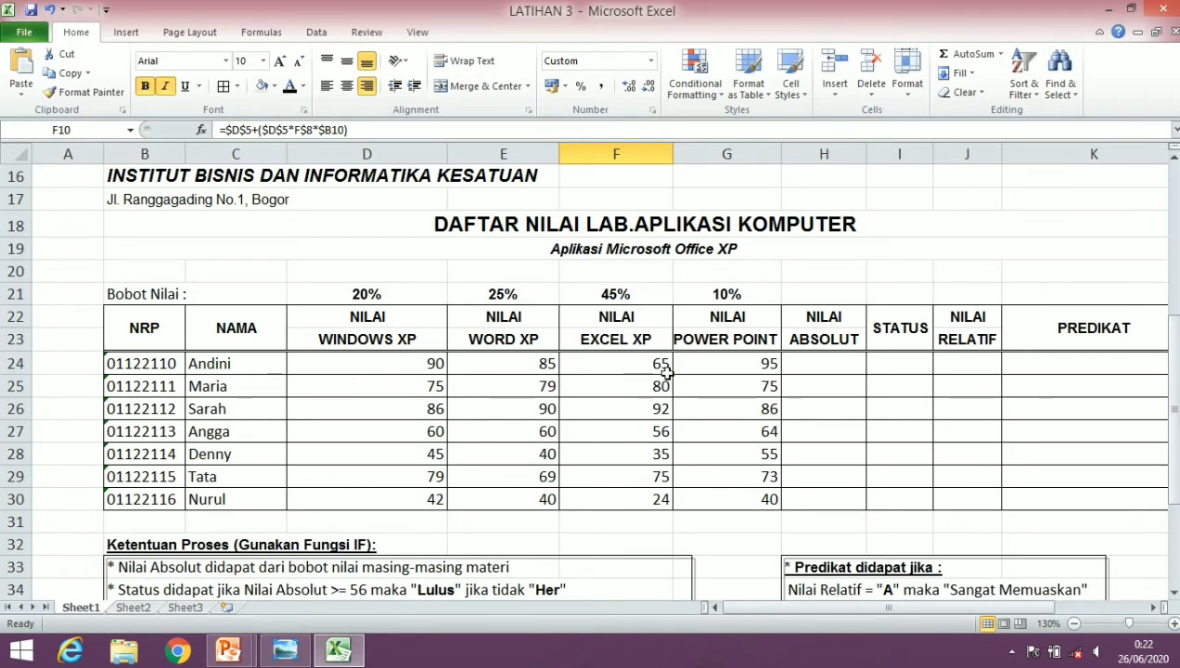
{"action": "left_click", "coordinate": [808, 358]}
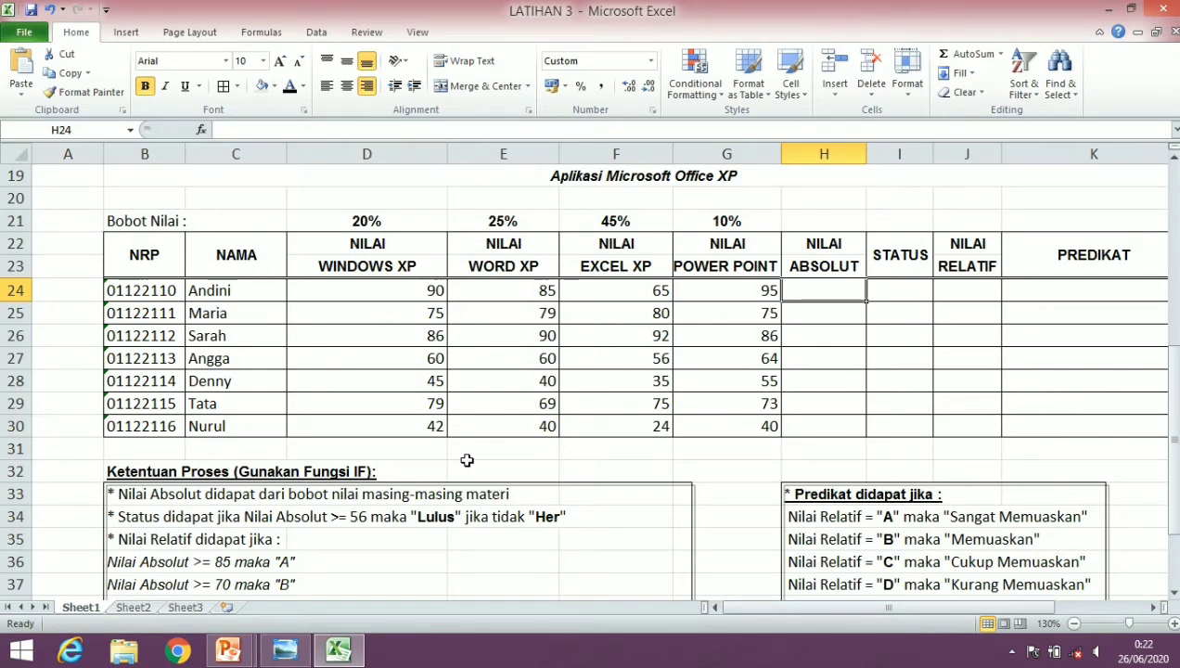
{"action": "left_click", "coordinate": [415, 290]}
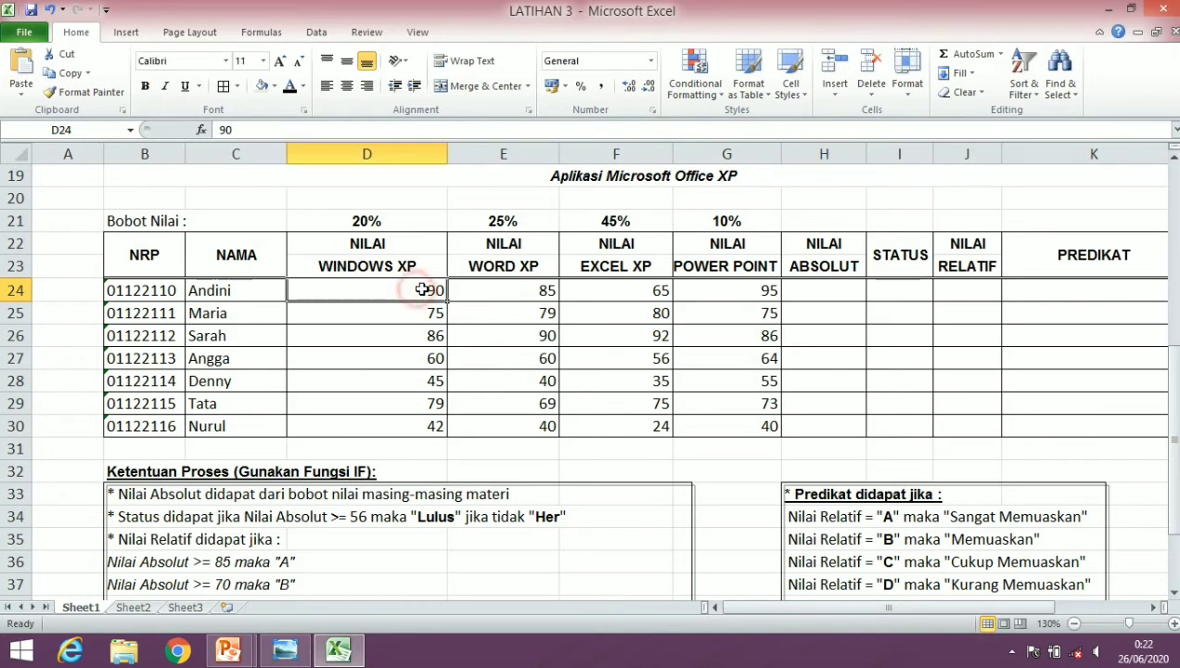
{"action": "left_click", "coordinate": [400, 214]}
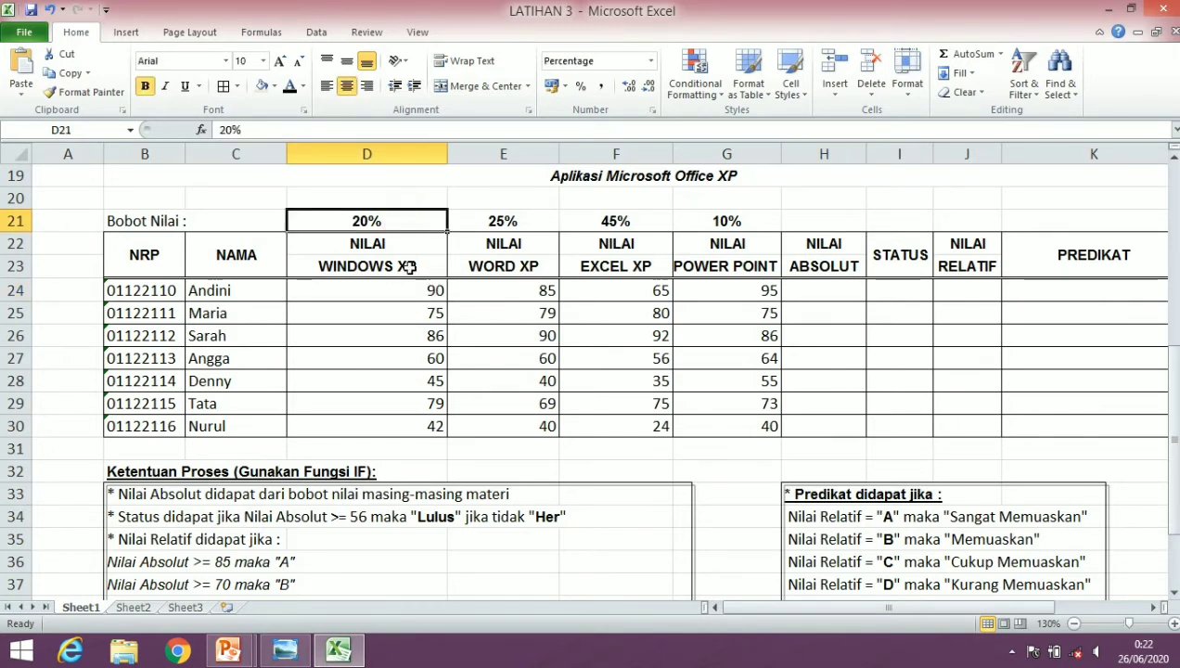
{"action": "left_click", "coordinate": [422, 296]}
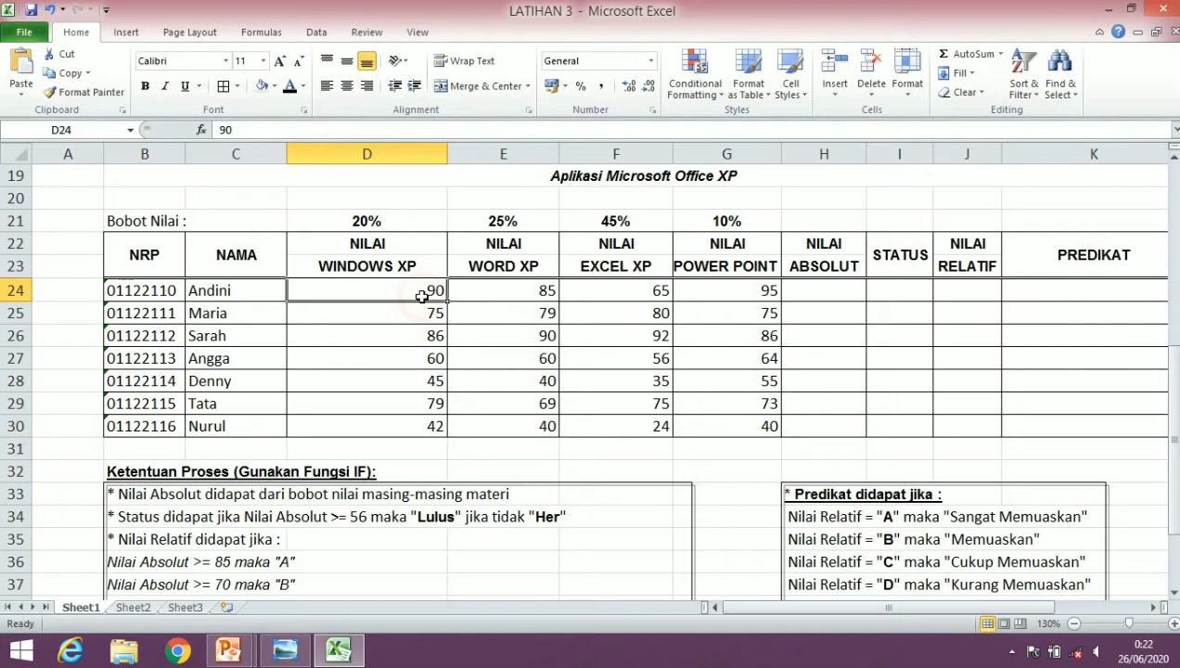
Step: Start the NILAI ABSOLUT formula in H24 with the weighted Windows XP and Word XP scores: =D24*D21+E24*E21+
{"action": "left_click", "coordinate": [802, 291]}
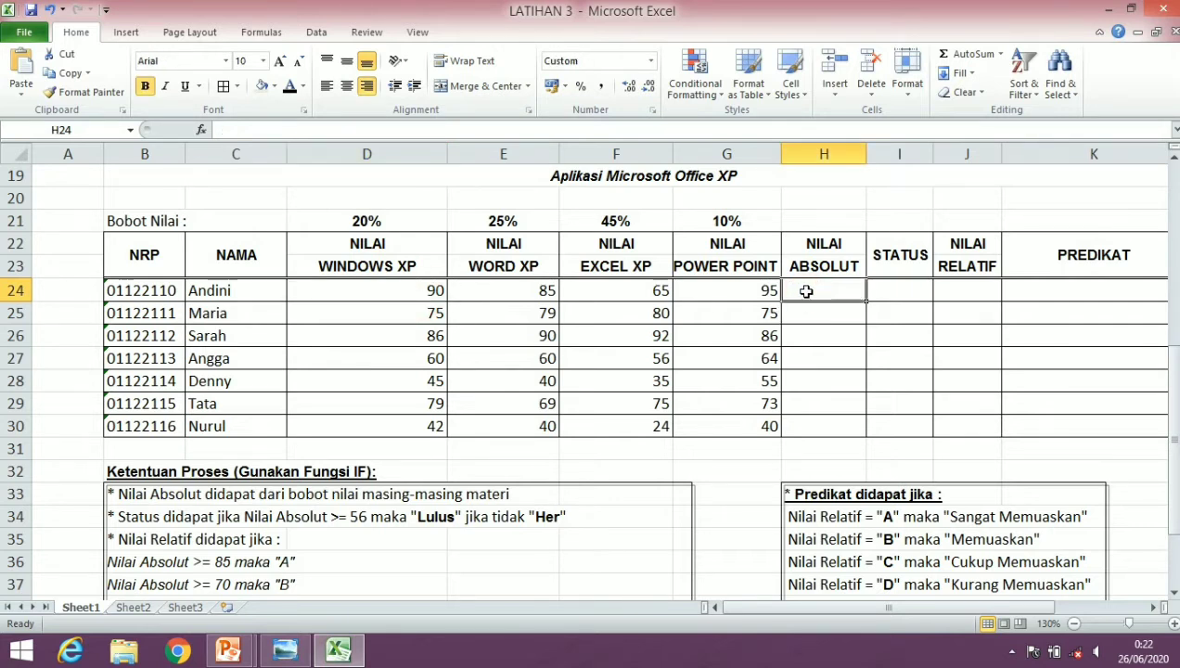
{"action": "type", "text": "="}
{"action": "left_click", "coordinate": [379, 295]}
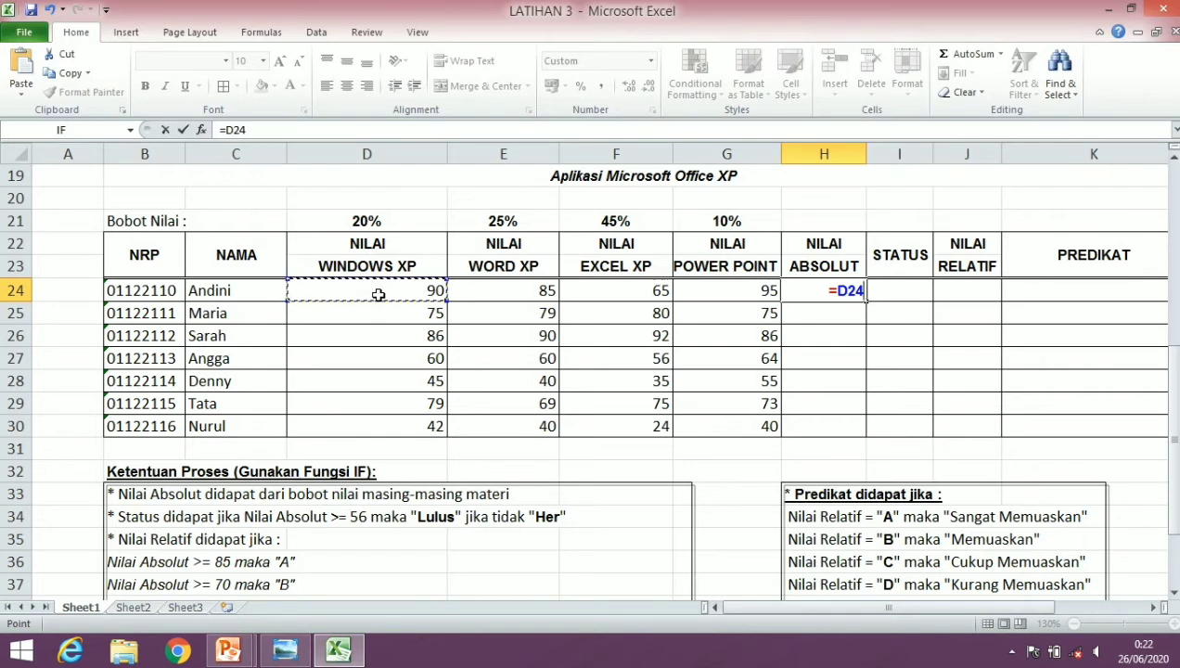
{"action": "type", "text": "*"}
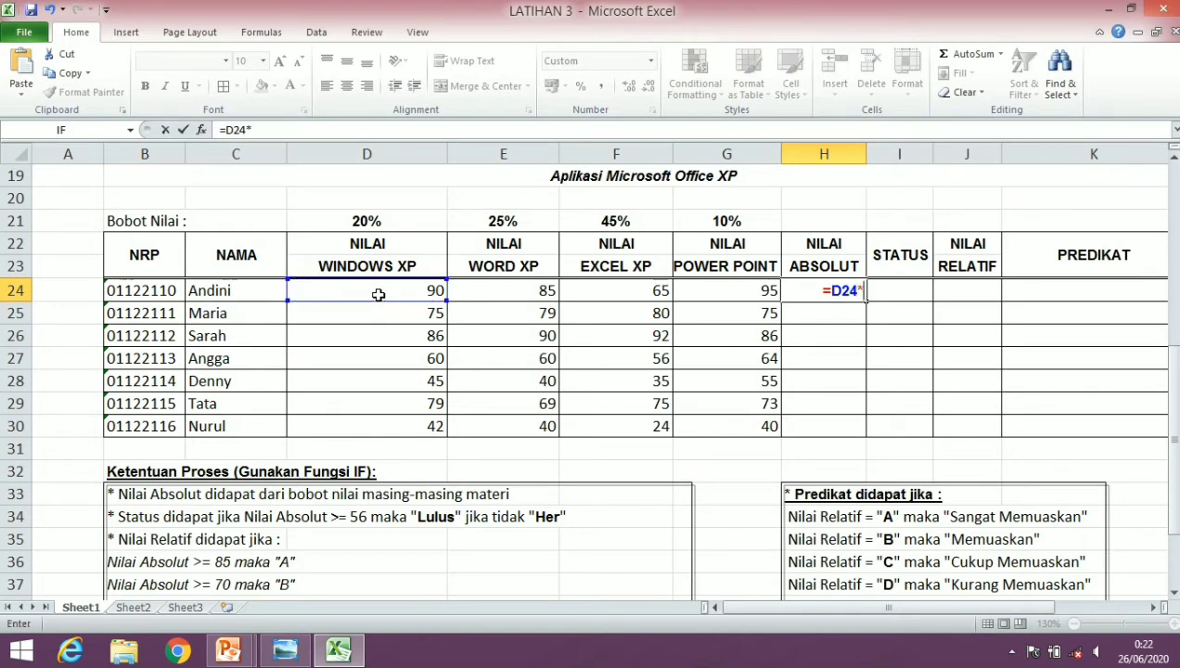
{"action": "left_click", "coordinate": [367, 220]}
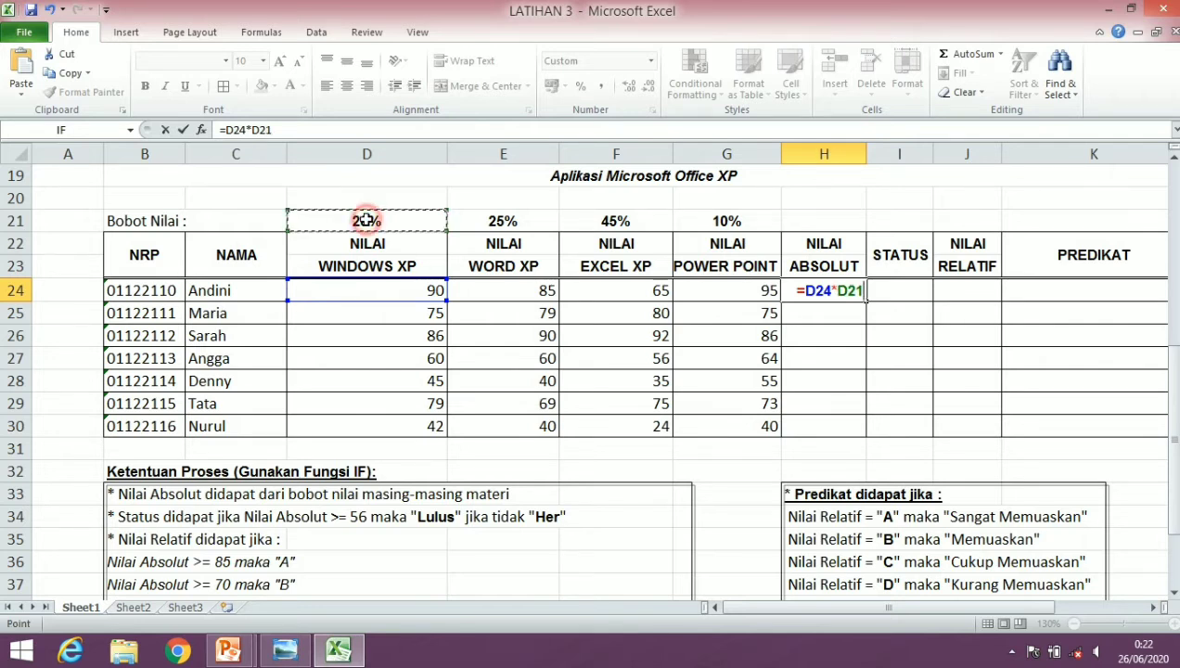
{"action": "type", "text": "+"}
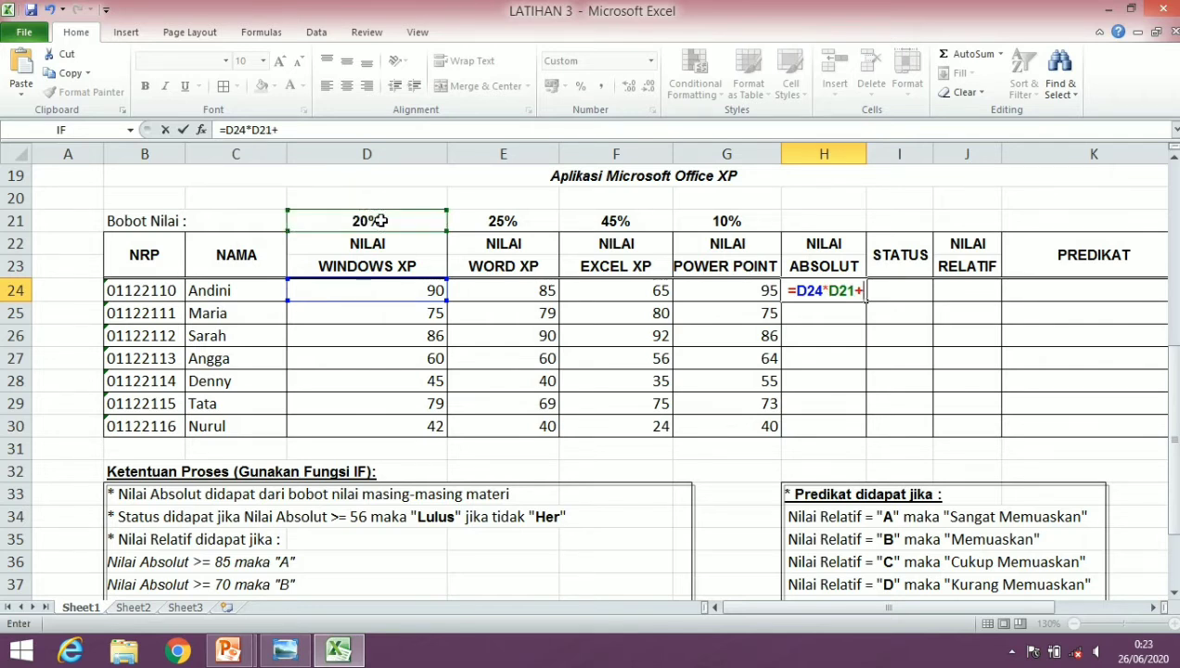
{"action": "left_click", "coordinate": [535, 295]}
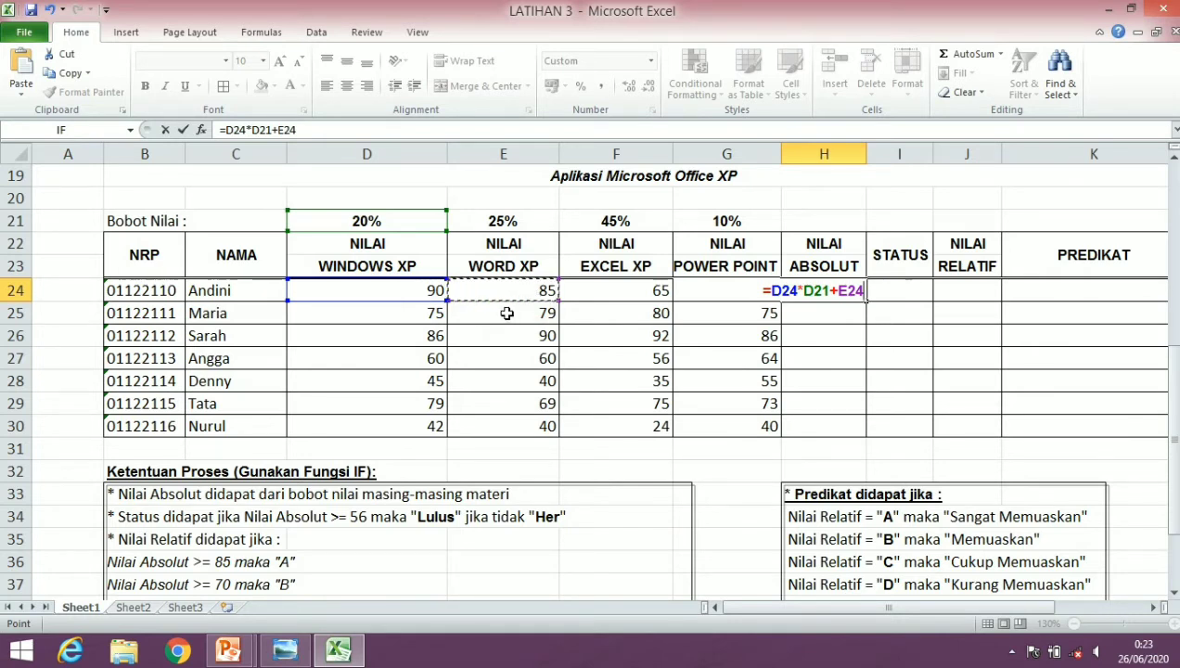
{"action": "type", "text": "*"}
{"action": "left_click", "coordinate": [536, 221]}
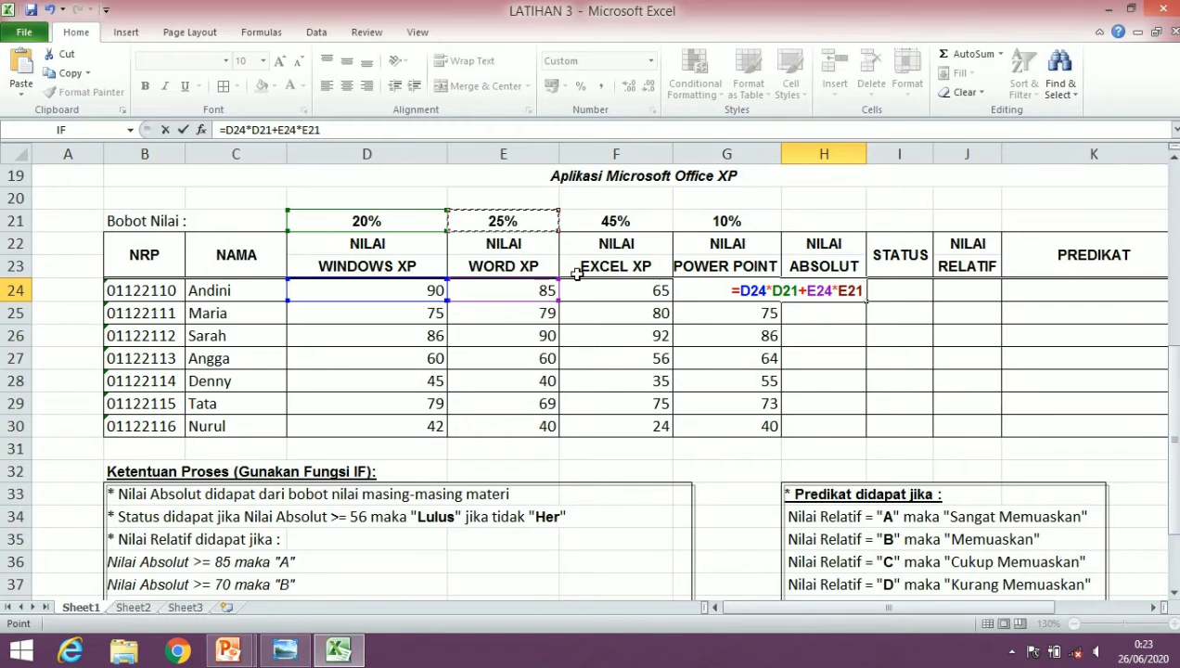
{"action": "type", "text": "+"}
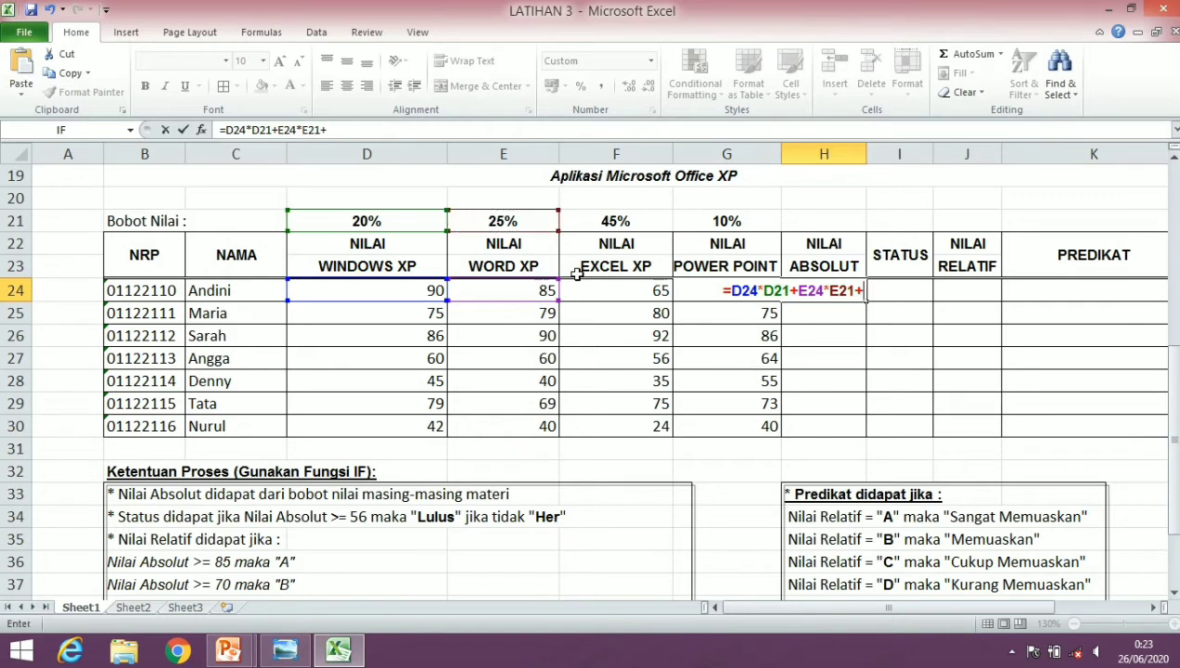
Step: Complete the H24 formula with the weighted Excel XP and Power Point scores, making it =D24*D21+E24*E21+F24*F21+G24*G21
{"action": "left_click", "coordinate": [643, 291]}
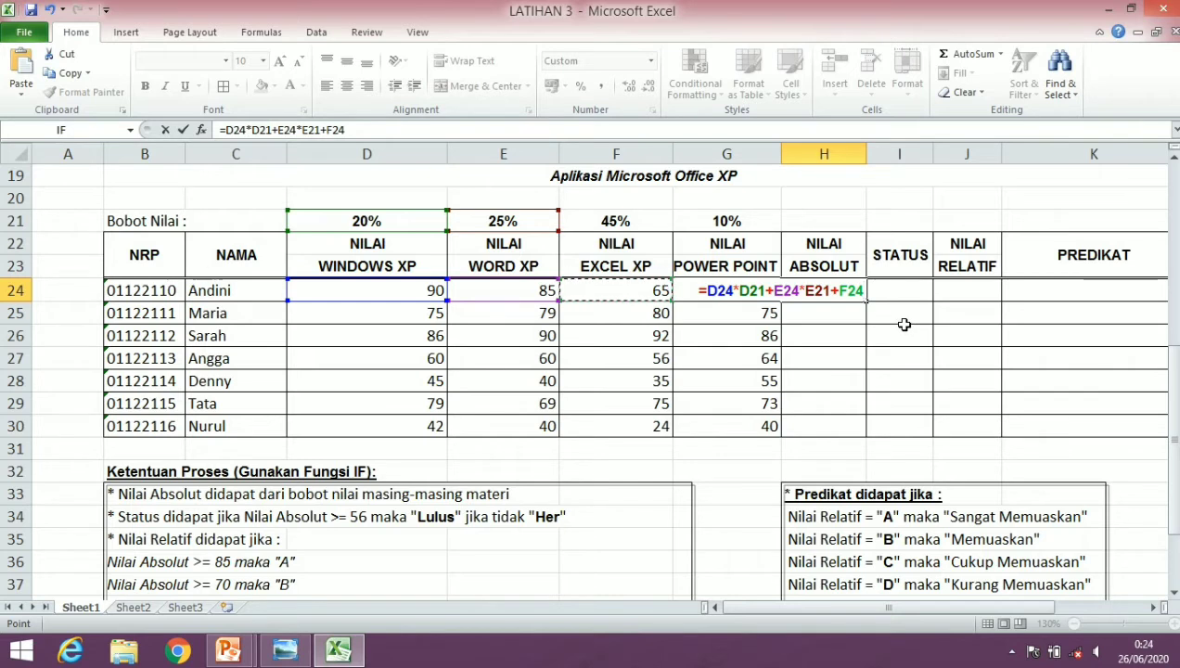
{"action": "type", "text": "*"}
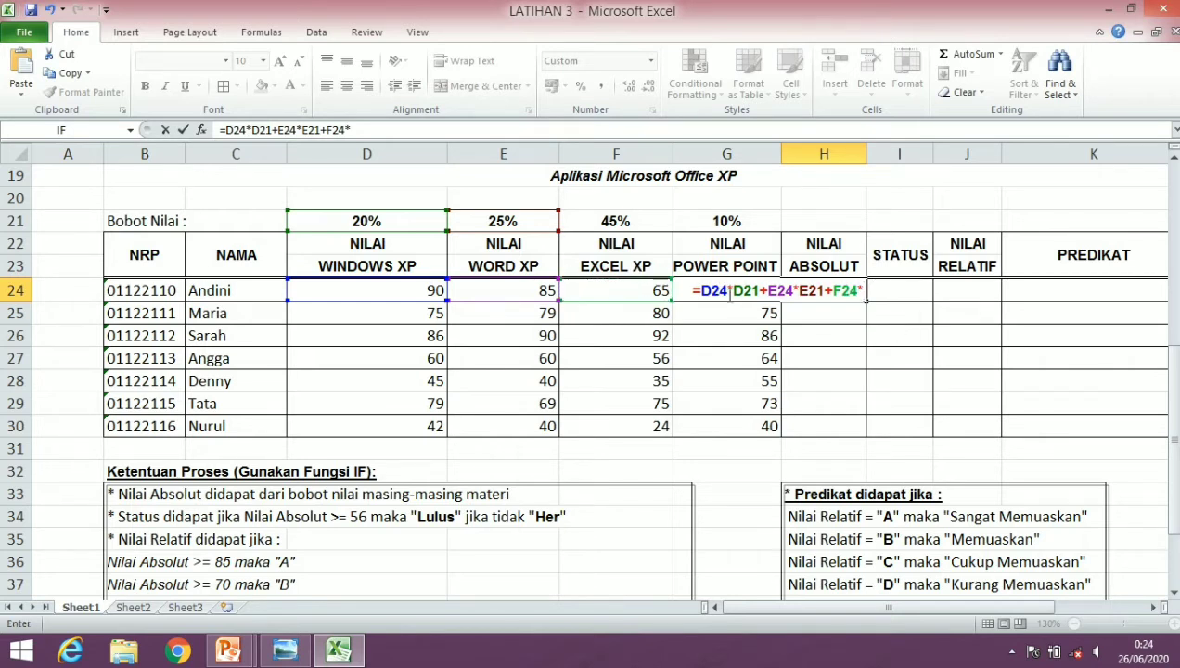
{"action": "left_click", "coordinate": [635, 219]}
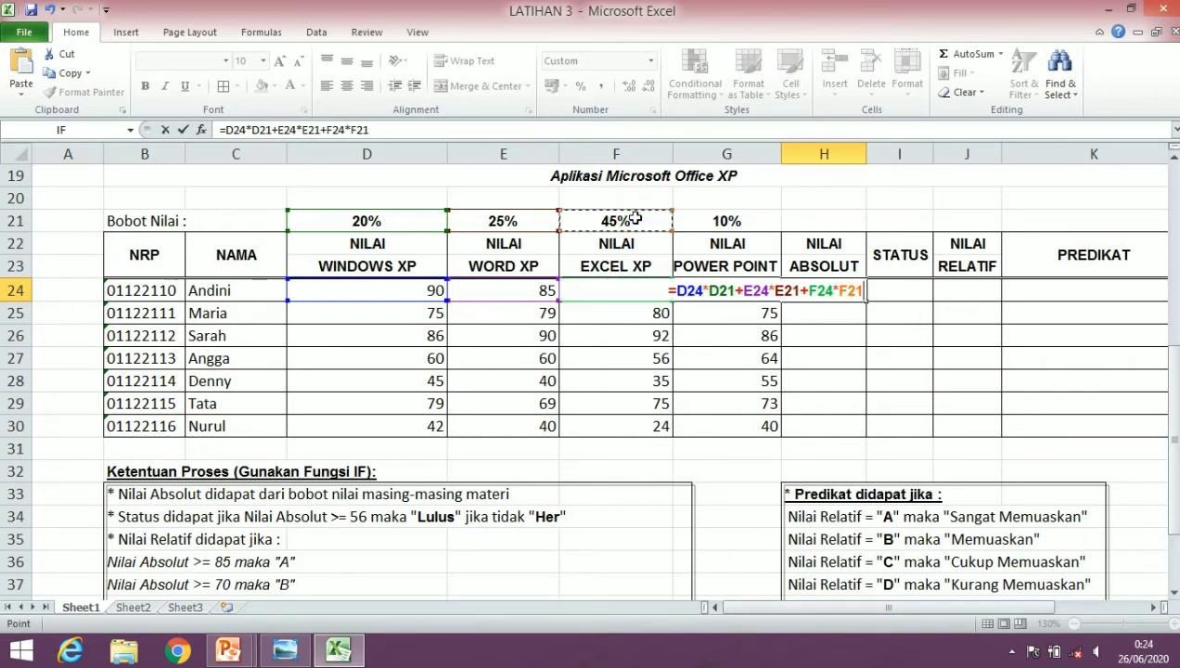
{"action": "type", "text": "+"}
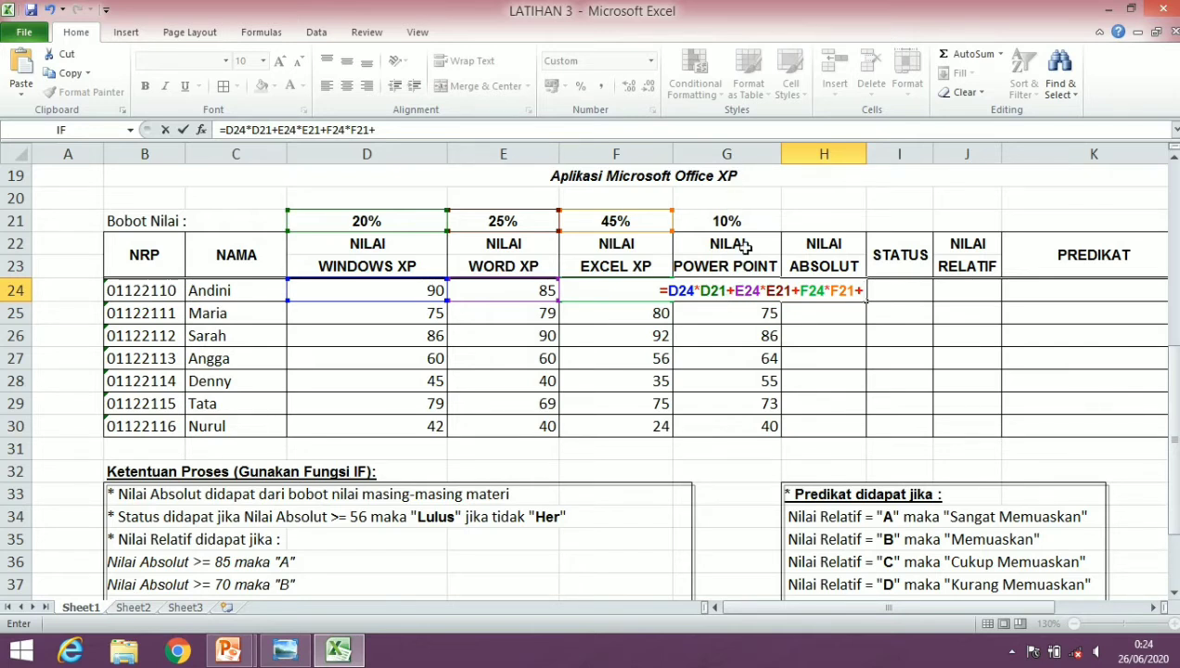
{"action": "type", "text": "G"}
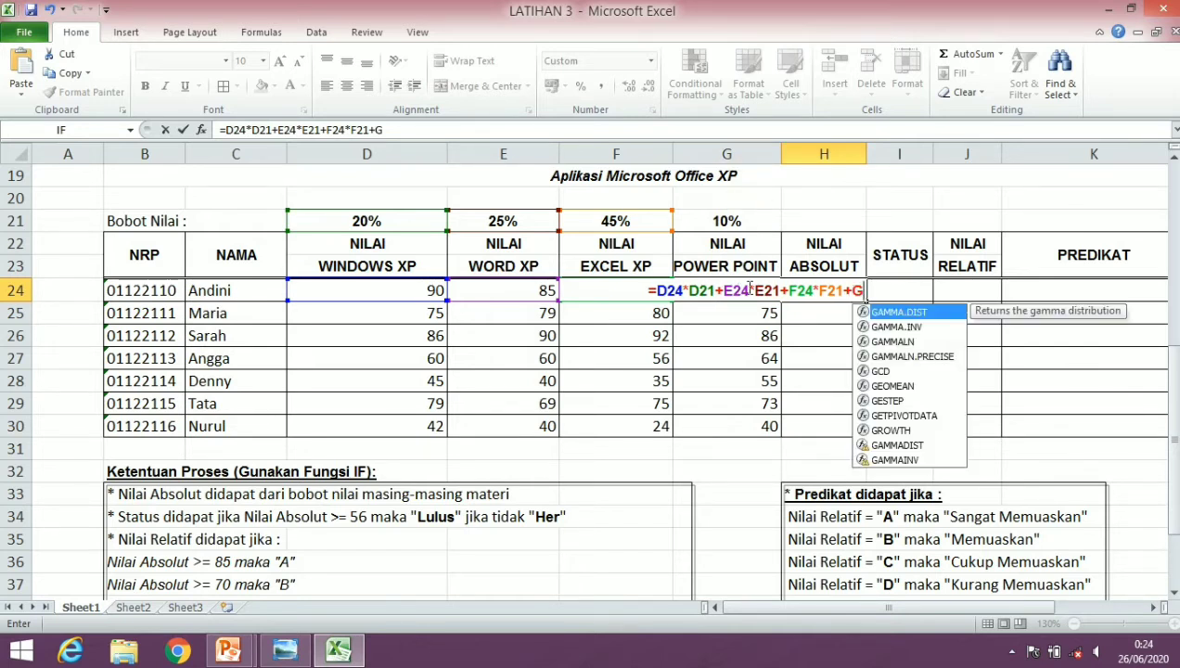
{"action": "type", "text": "4"}
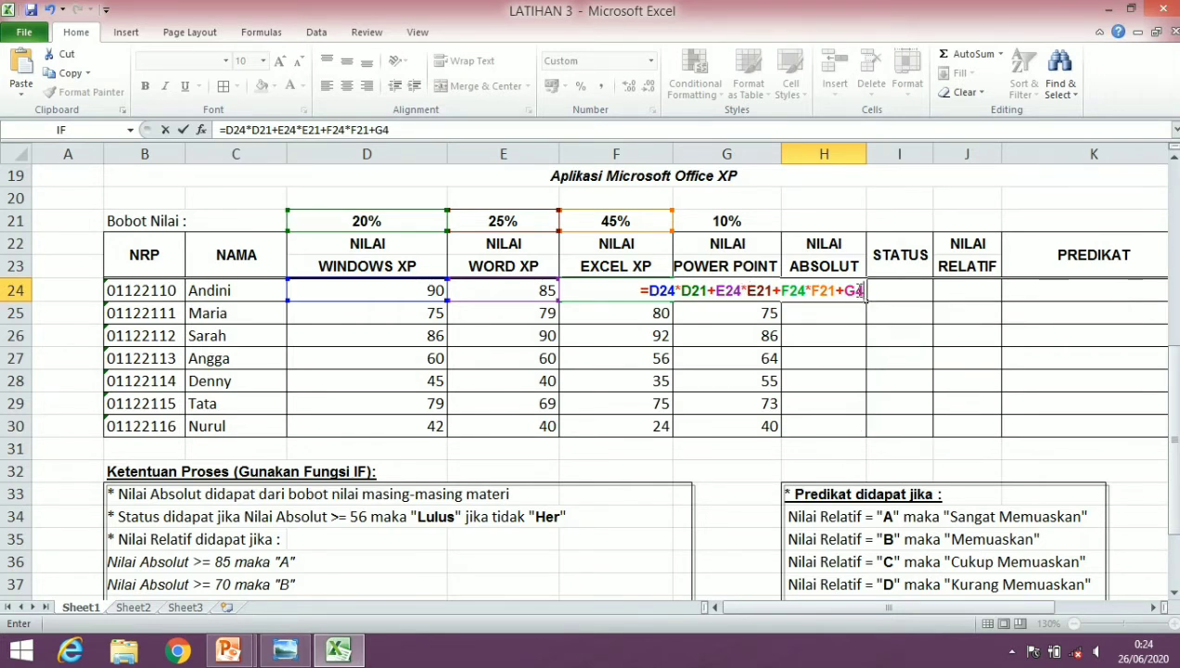
{"action": "left_click", "coordinate": [862, 292]}
{"action": "type", "text": "2"}
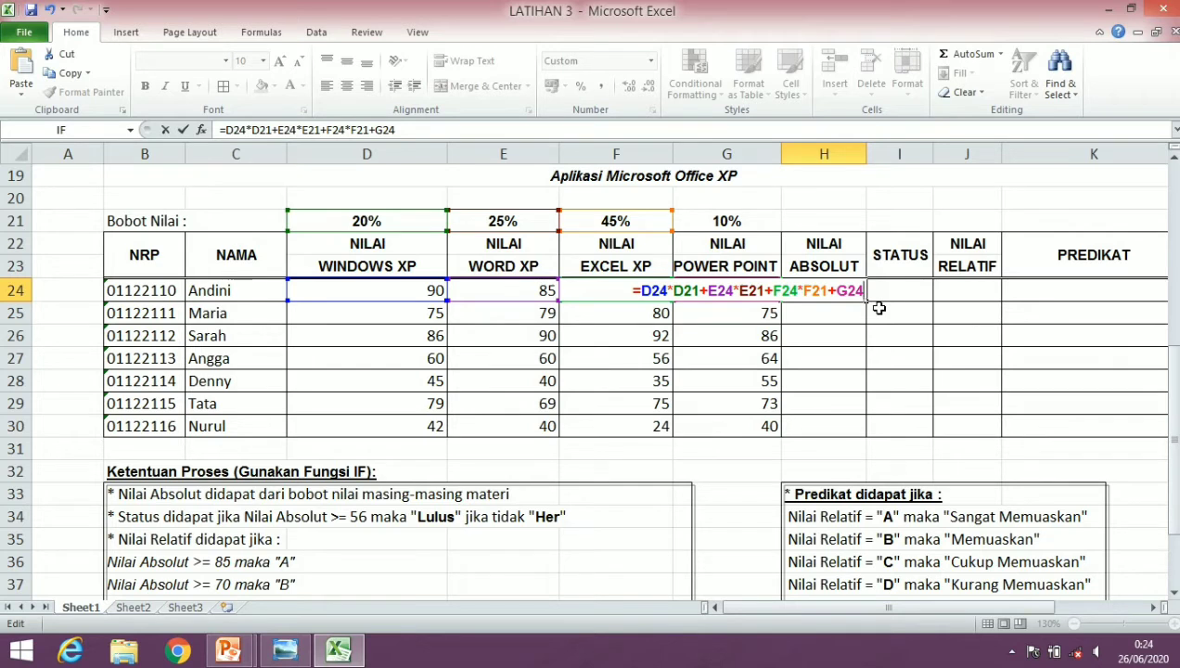
{"action": "type", "text": "*"}
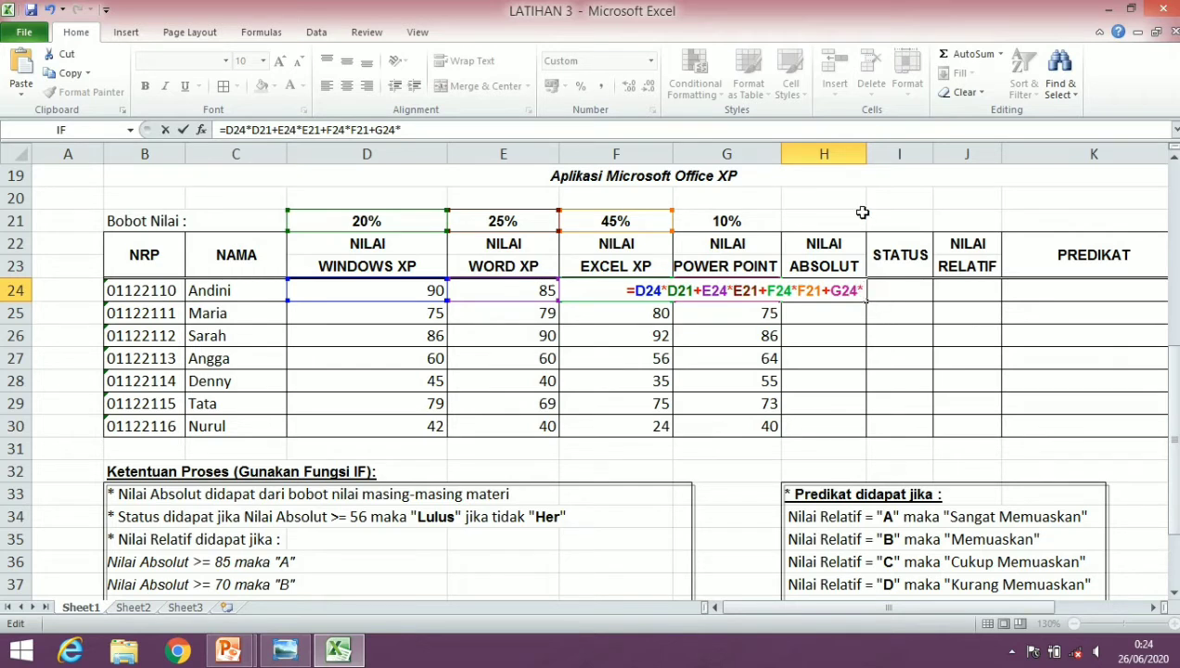
{"action": "left_click", "coordinate": [747, 219]}
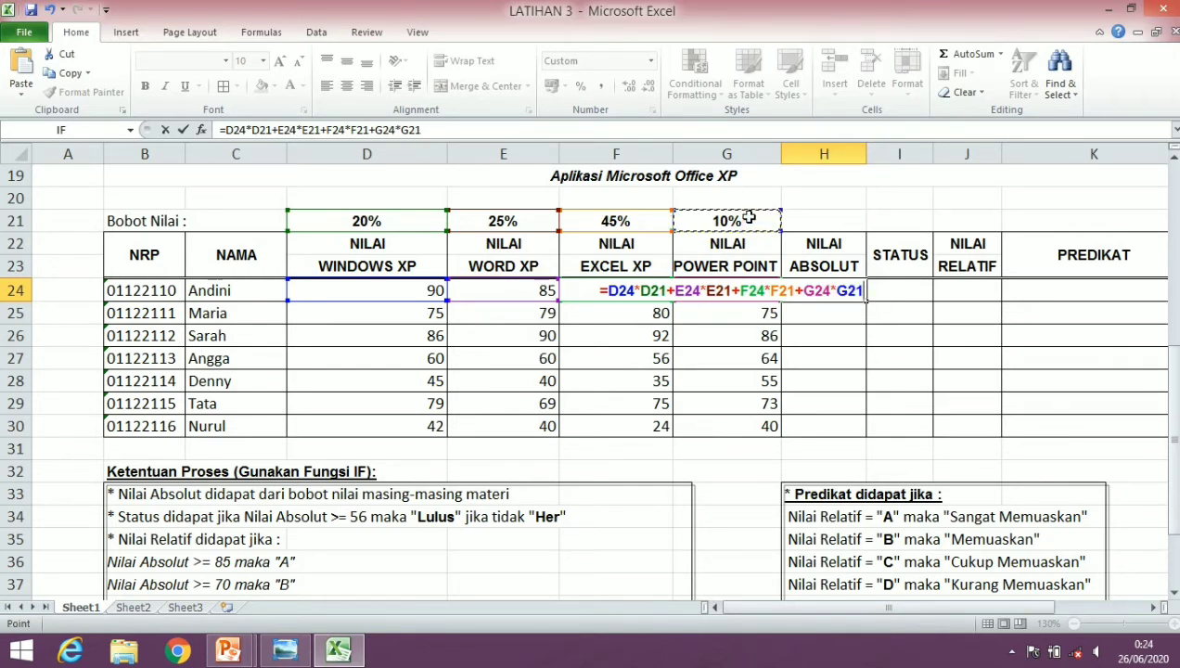
{"action": "key", "text": "Return"}
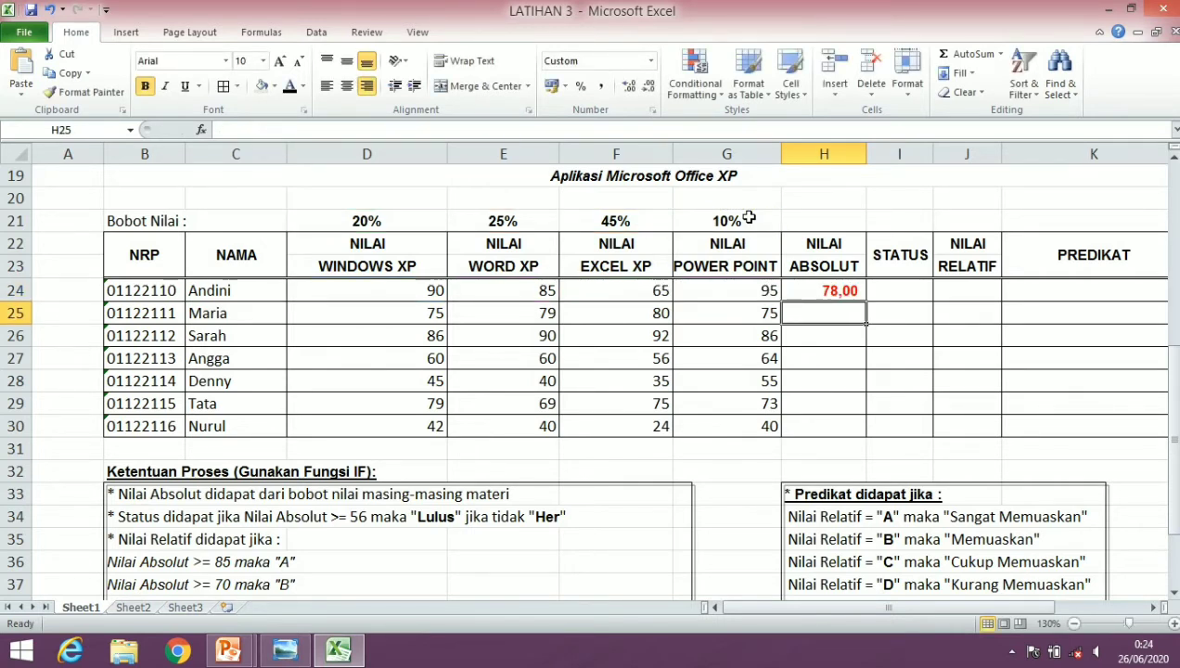
Step: Try filling the H24 formula down through H30, and undo the fill
{"action": "left_click", "coordinate": [846, 291]}
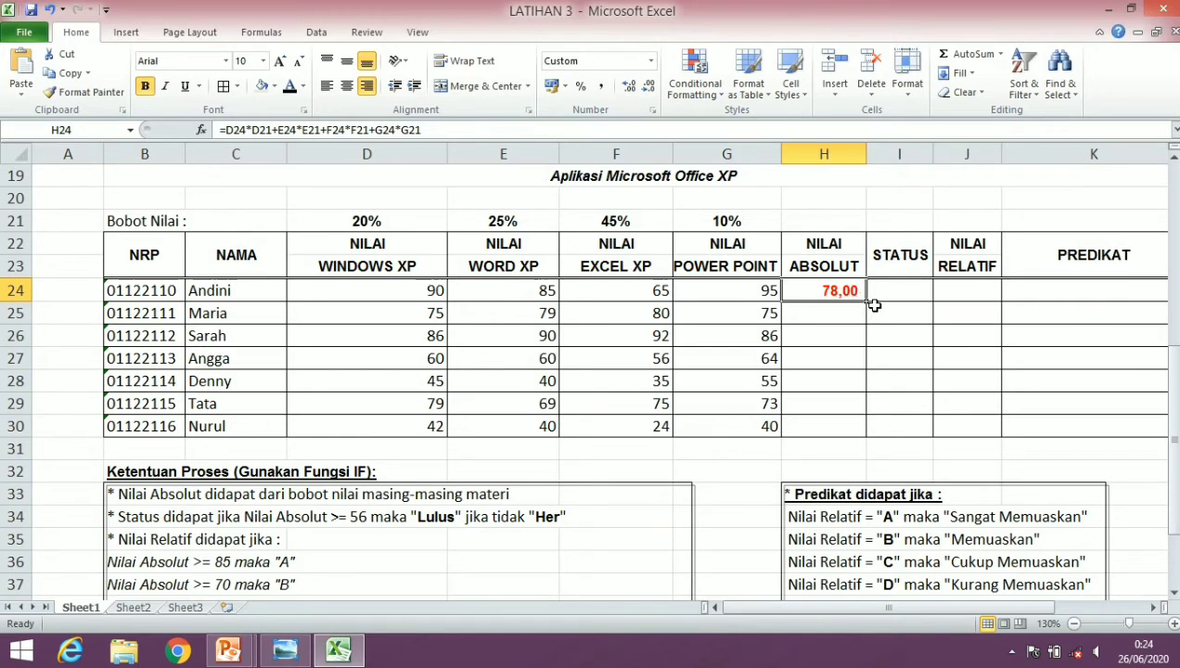
{"action": "left_click_drag", "start_coordinate": [868, 299], "coordinate": [854, 443]}
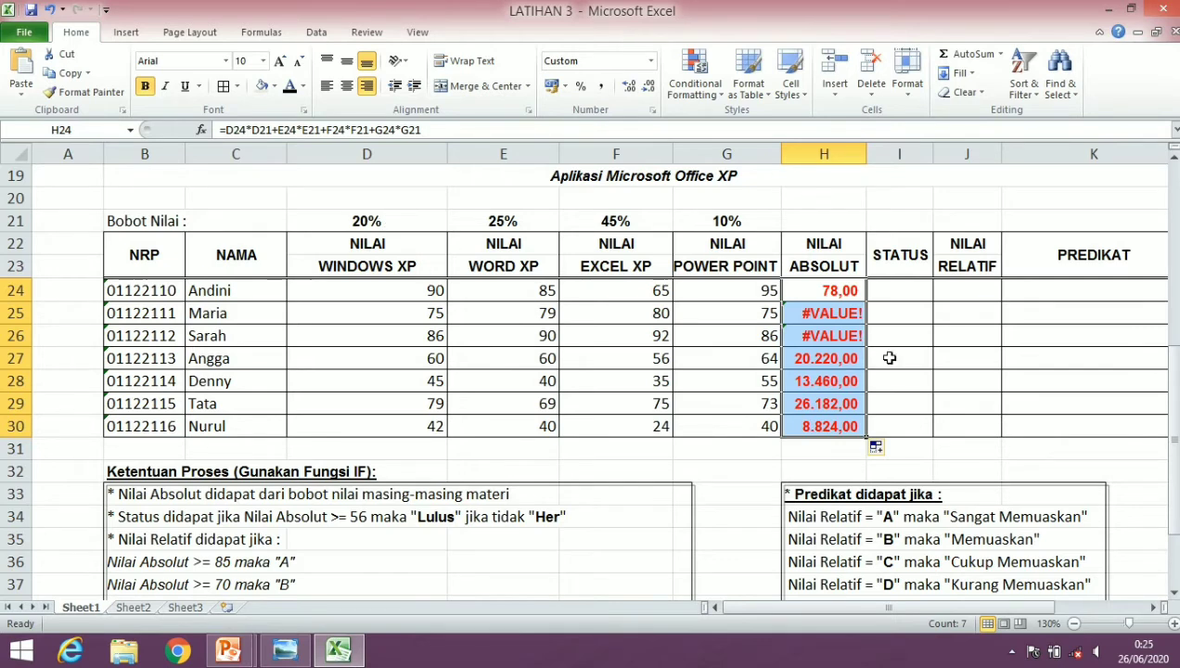
{"action": "key", "text": "F2"}
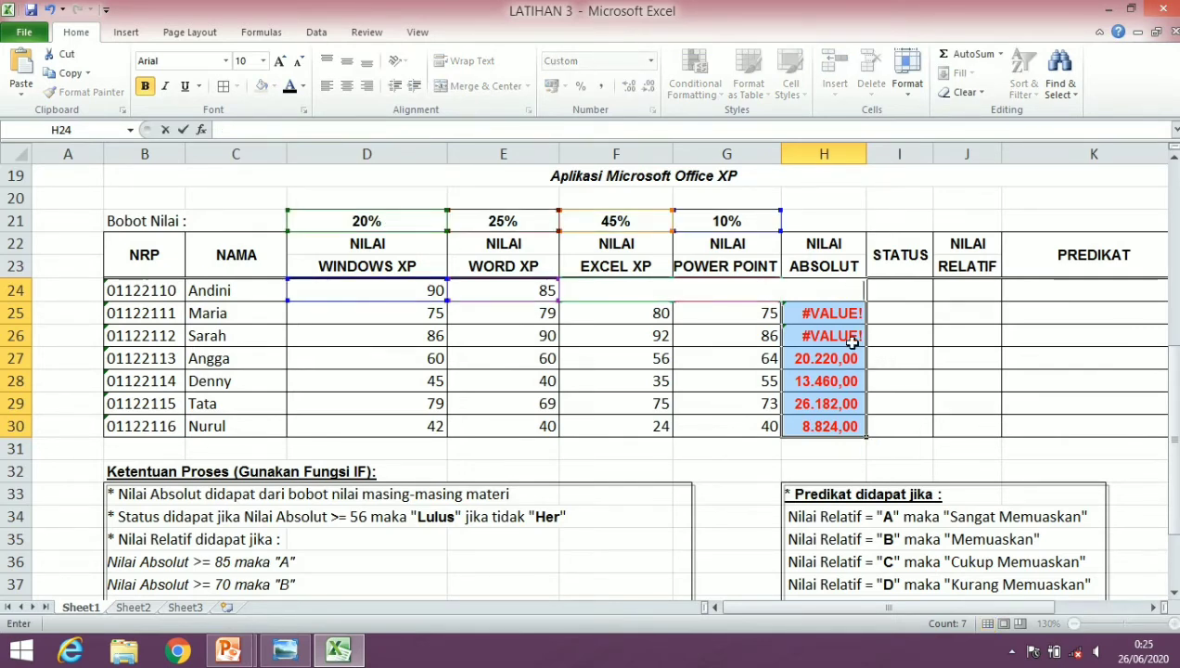
{"action": "key", "text": "Escape"}
{"action": "key", "text": "ctrl+z"}
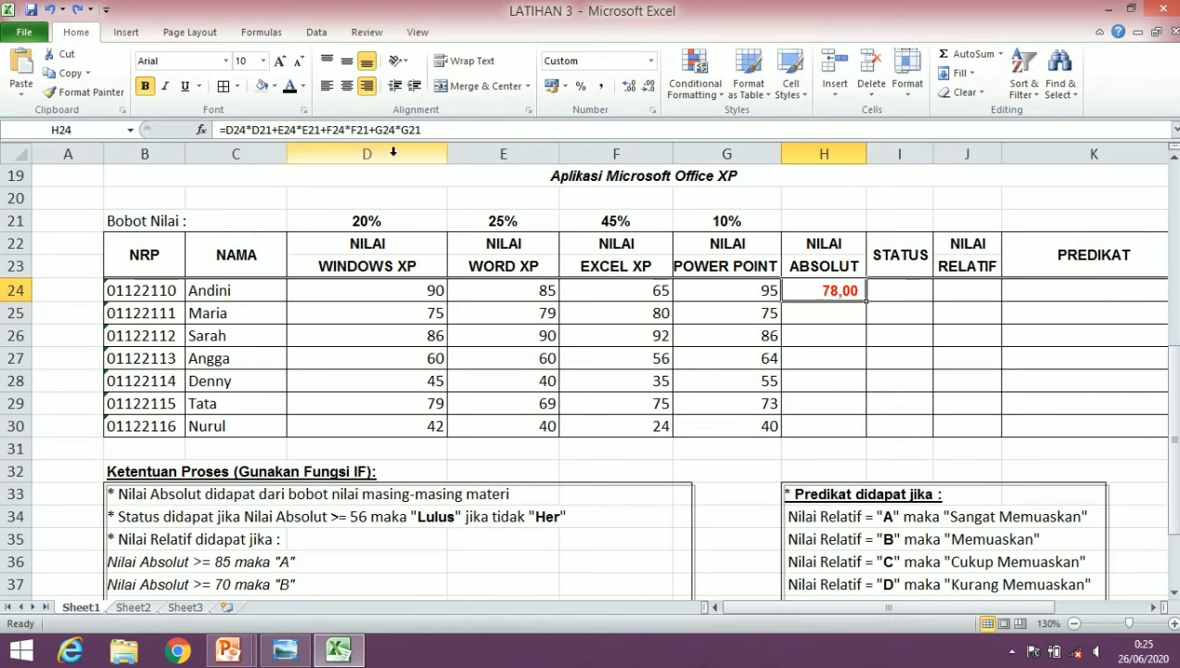
Step: Lock the row of each weight reference in the H24 formula, making it =D24*D$21+E24*E$21+F24*F$21+G24*G$21
{"action": "left_click", "coordinate": [259, 130]}
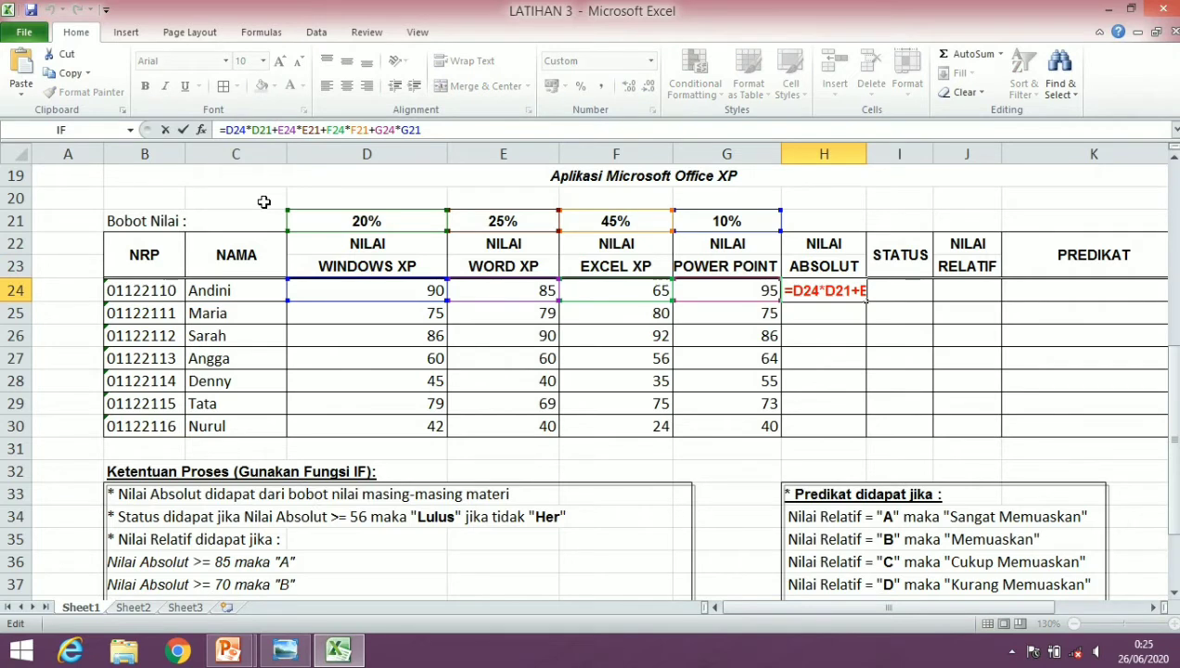
{"action": "type", "text": "$"}
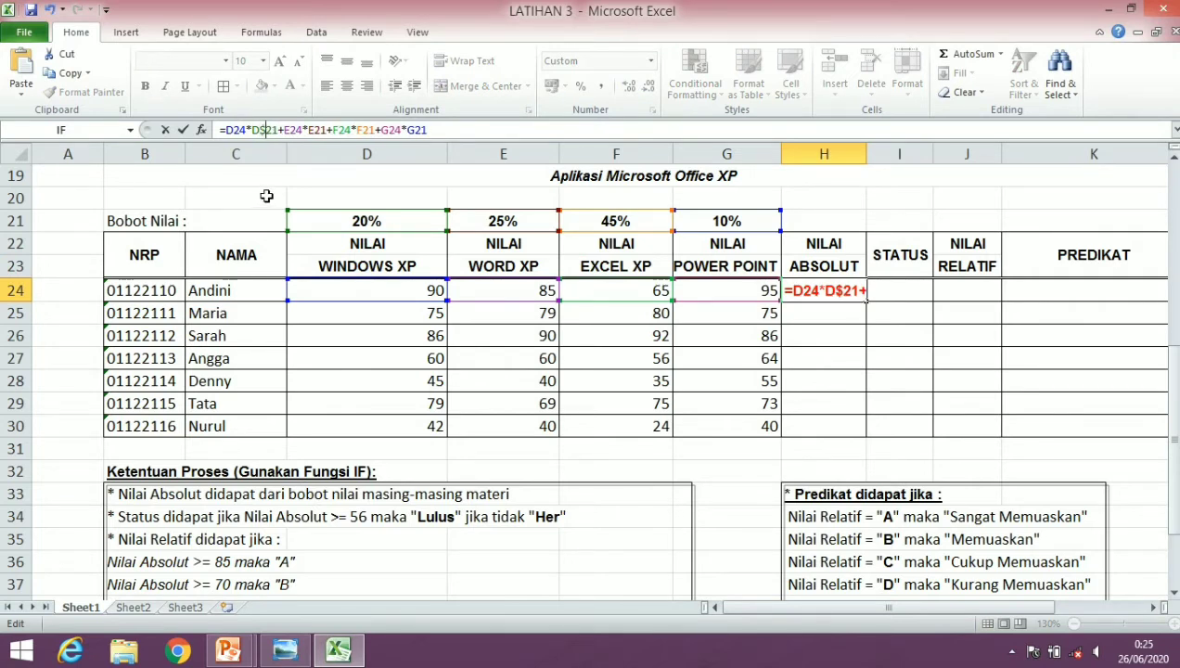
{"action": "left_click", "coordinate": [314, 130]}
{"action": "type", "text": "$"}
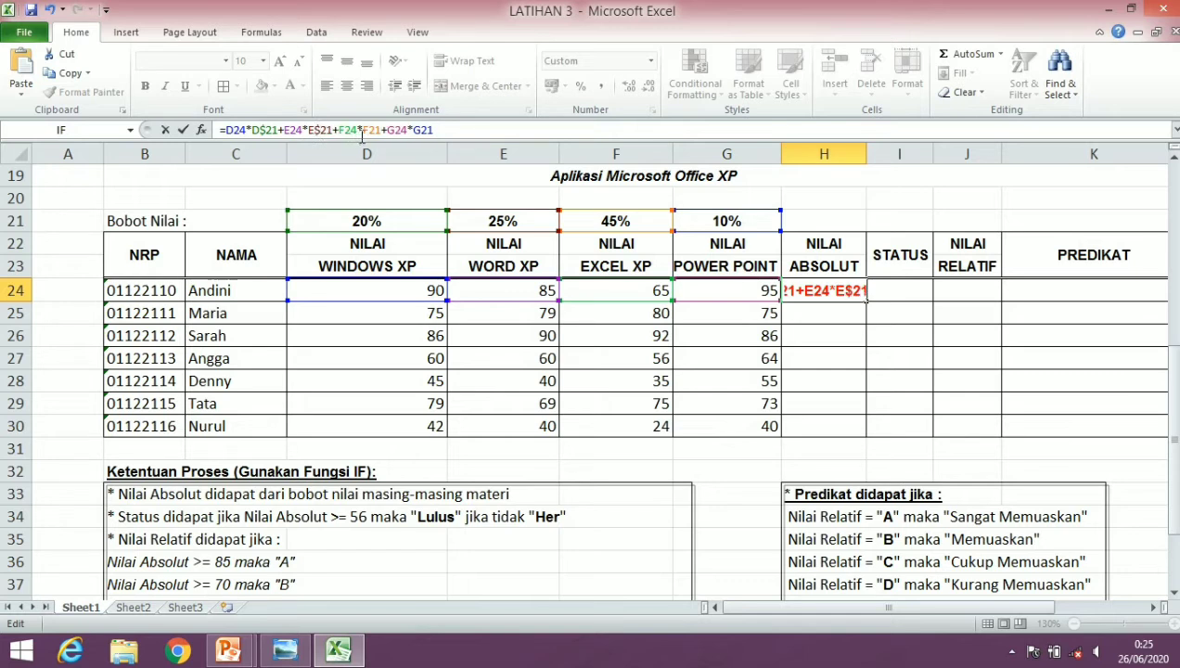
{"action": "left_click", "coordinate": [368, 130]}
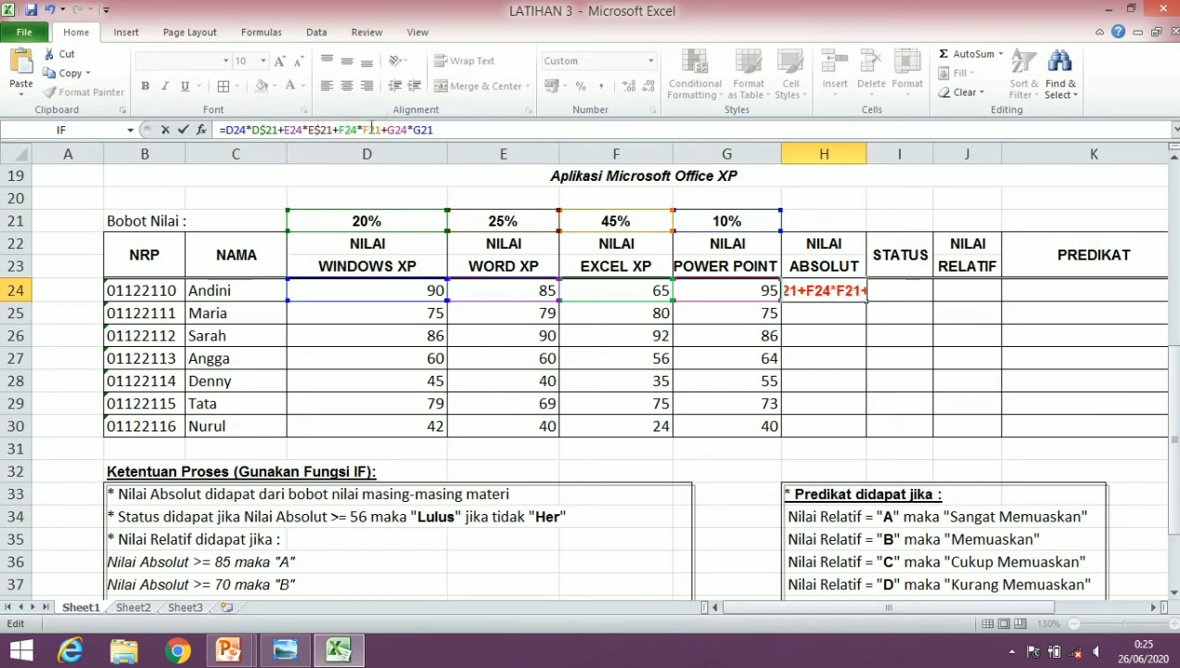
{"action": "type", "text": "$"}
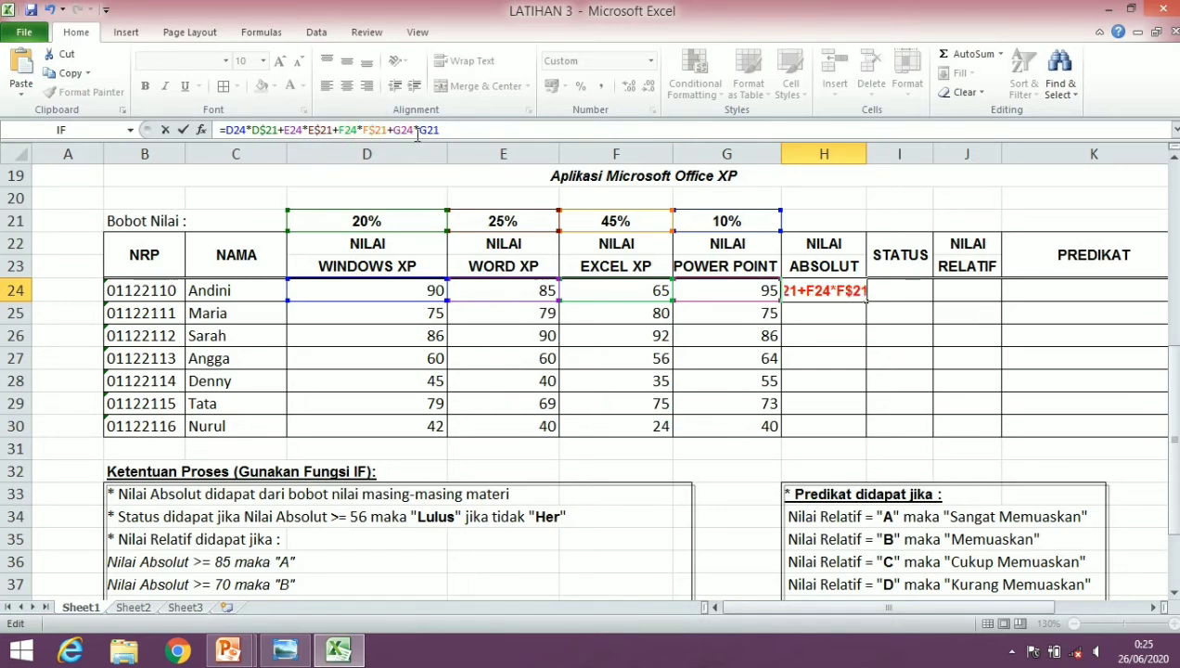
{"action": "left_click", "coordinate": [427, 130]}
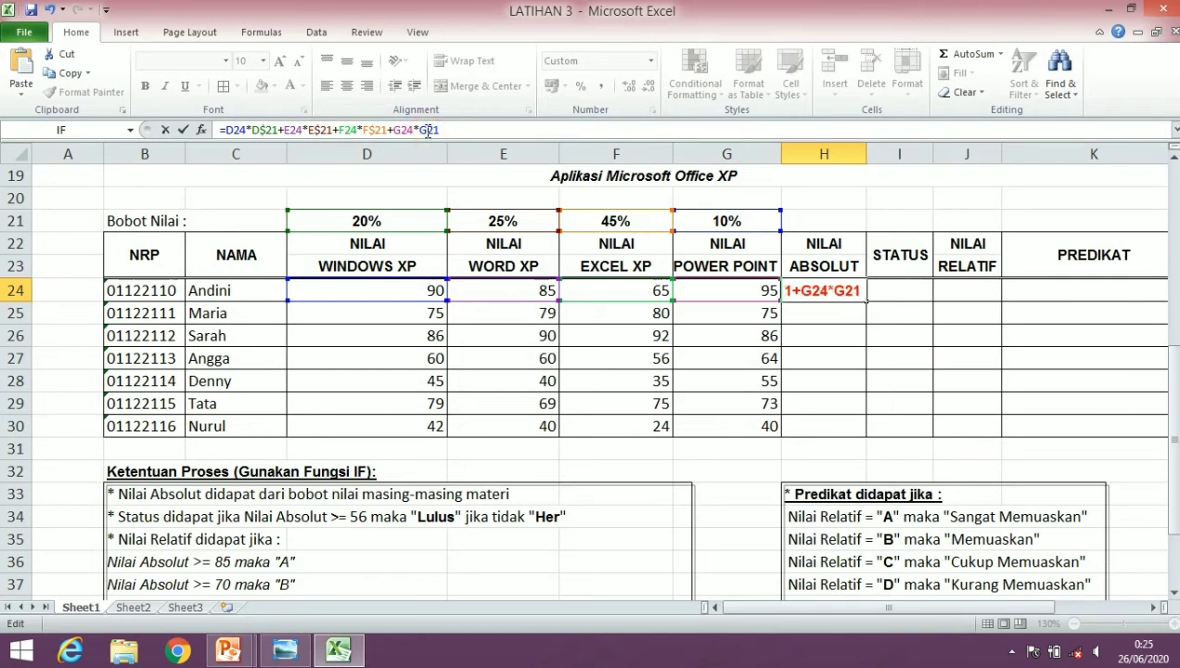
{"action": "type", "text": "$"}
{"action": "key", "text": "Return"}
Step: Fill the NILAI ABSOLUT formula from H24 down through H30
{"action": "left_click", "coordinate": [847, 291]}
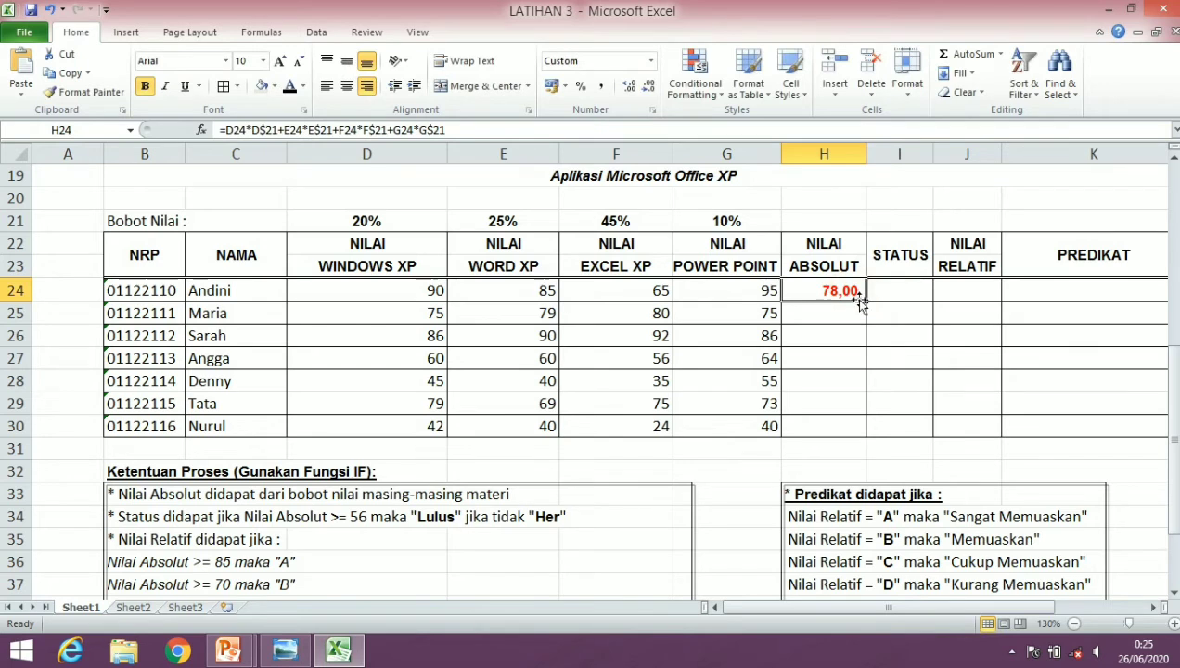
{"action": "left_click_drag", "start_coordinate": [861, 298], "coordinate": [850, 433]}
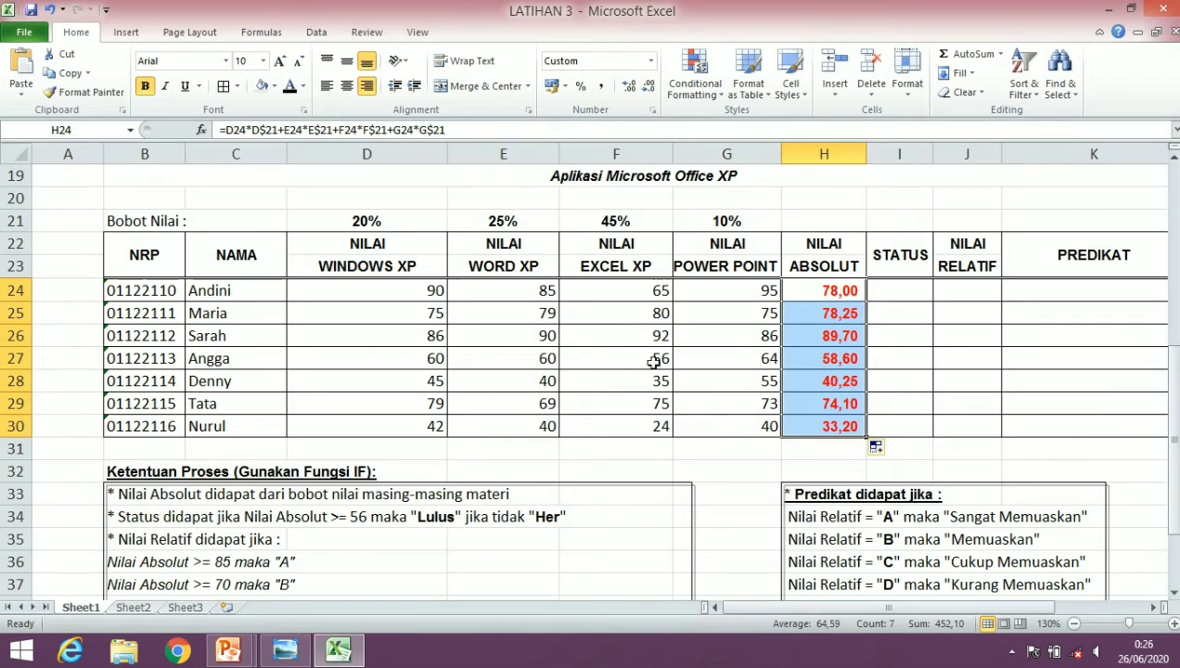
{"action": "left_click", "coordinate": [916, 286]}
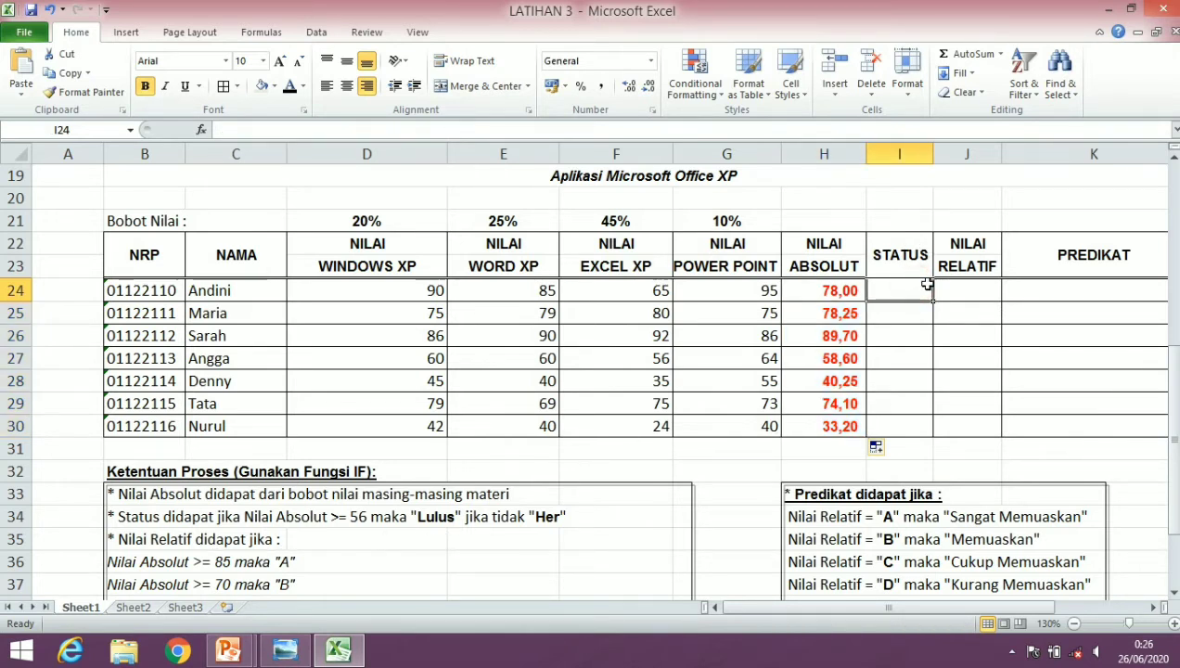
{"action": "scroll", "coordinate": [241, 547], "scroll_direction": "down", "scroll_amount": 1}
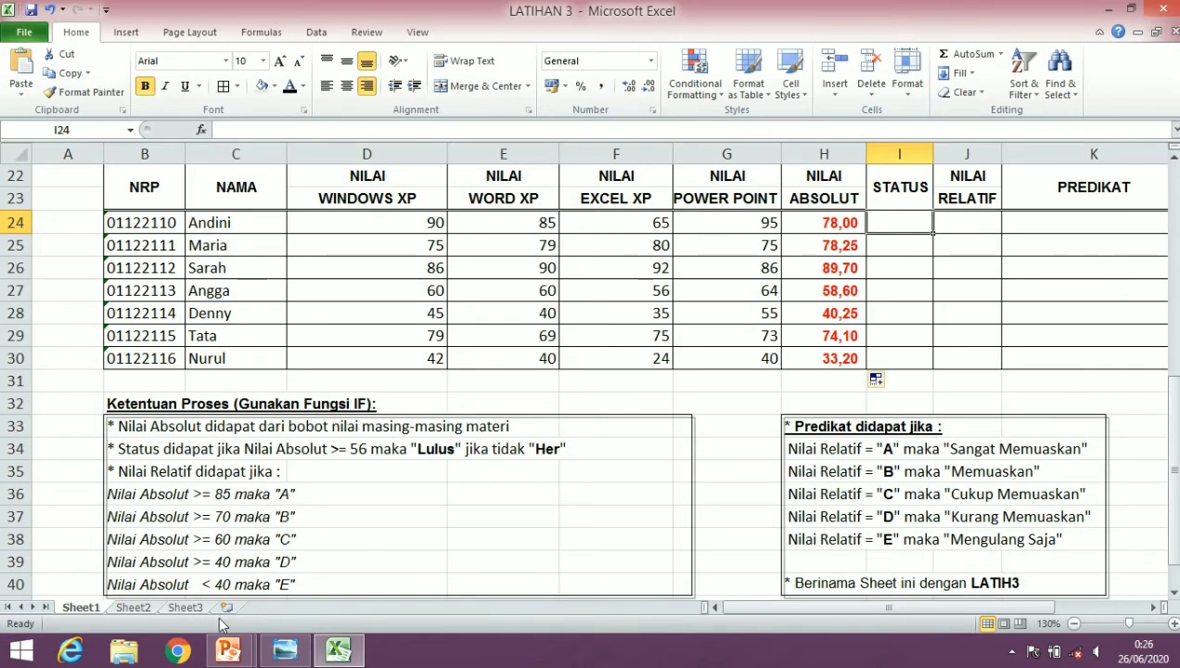
Step: On Sheet3, start an IF formula in the first KETERANGAN cell, G8, with the condition F8>=60
{"action": "left_click", "coordinate": [186, 607]}
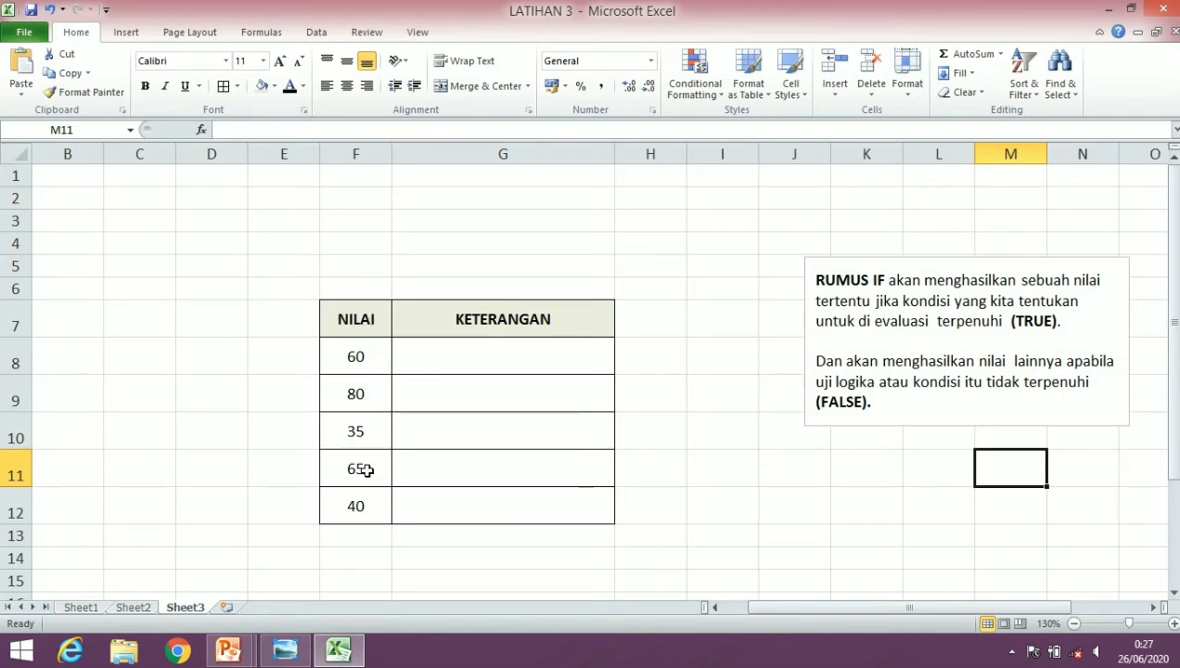
{"action": "left_click", "coordinate": [484, 363]}
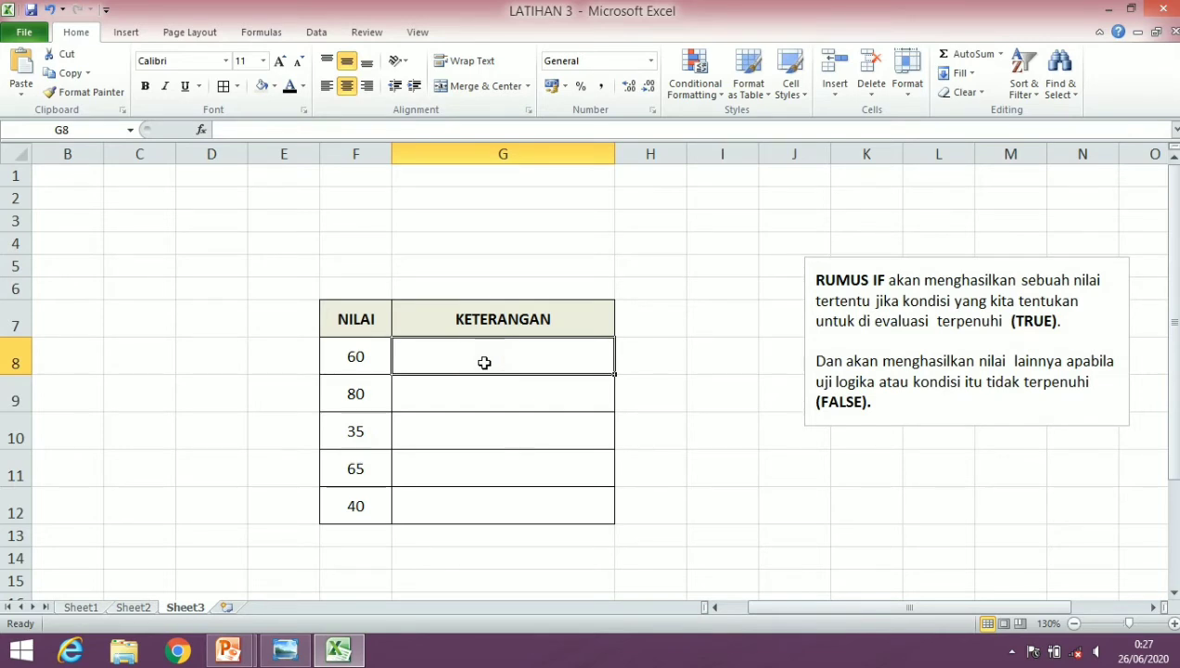
{"action": "type", "text": "="}
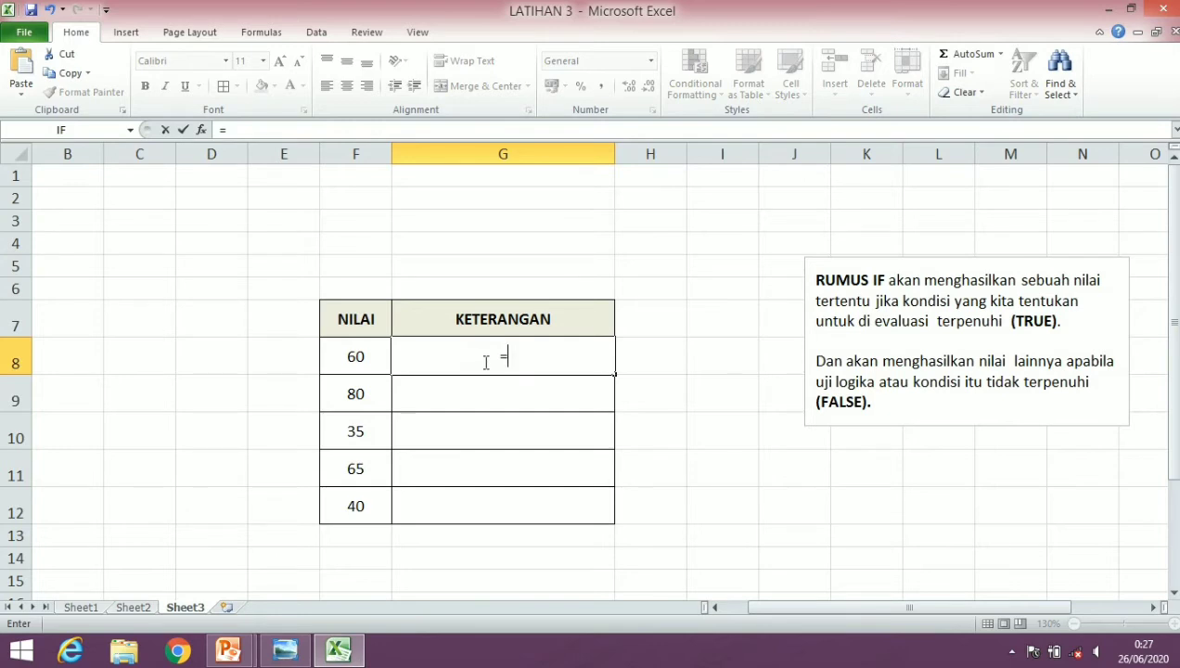
{"action": "type", "text": "IF"}
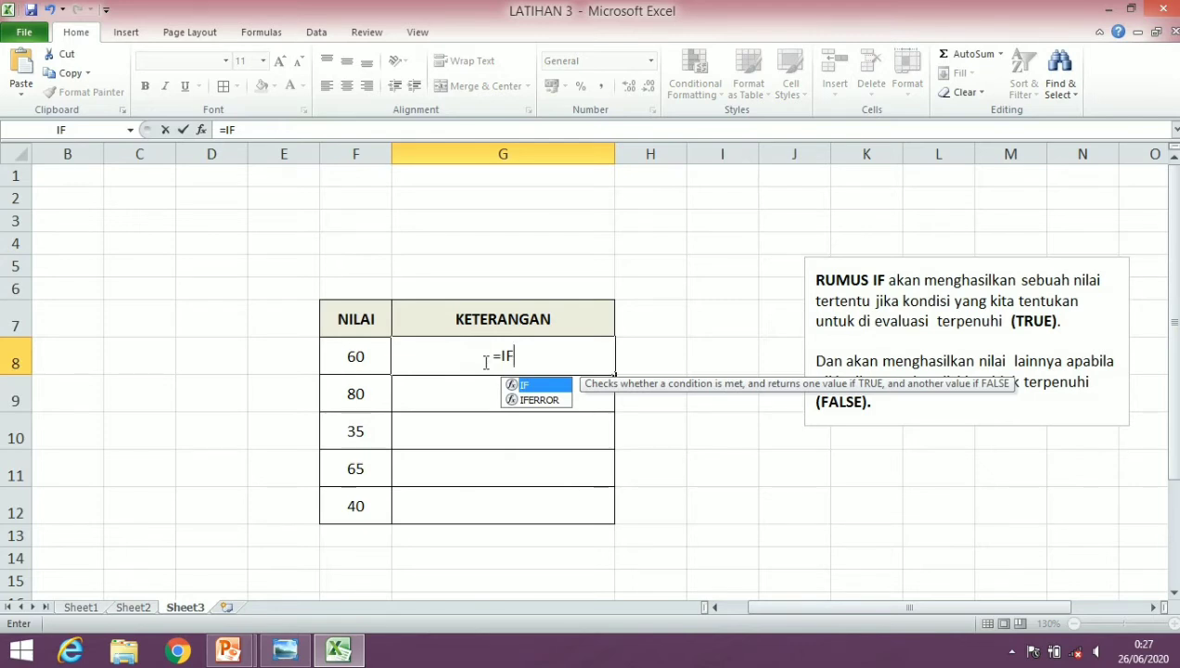
{"action": "type", "text": "("}
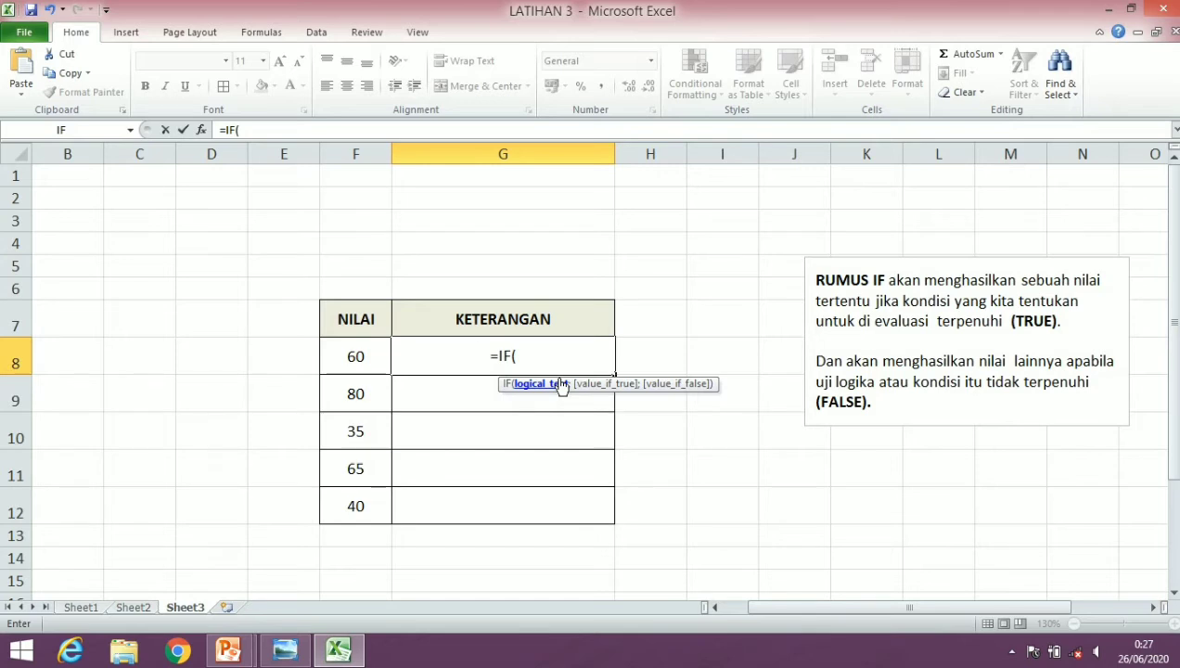
{"action": "left_click", "coordinate": [358, 348]}
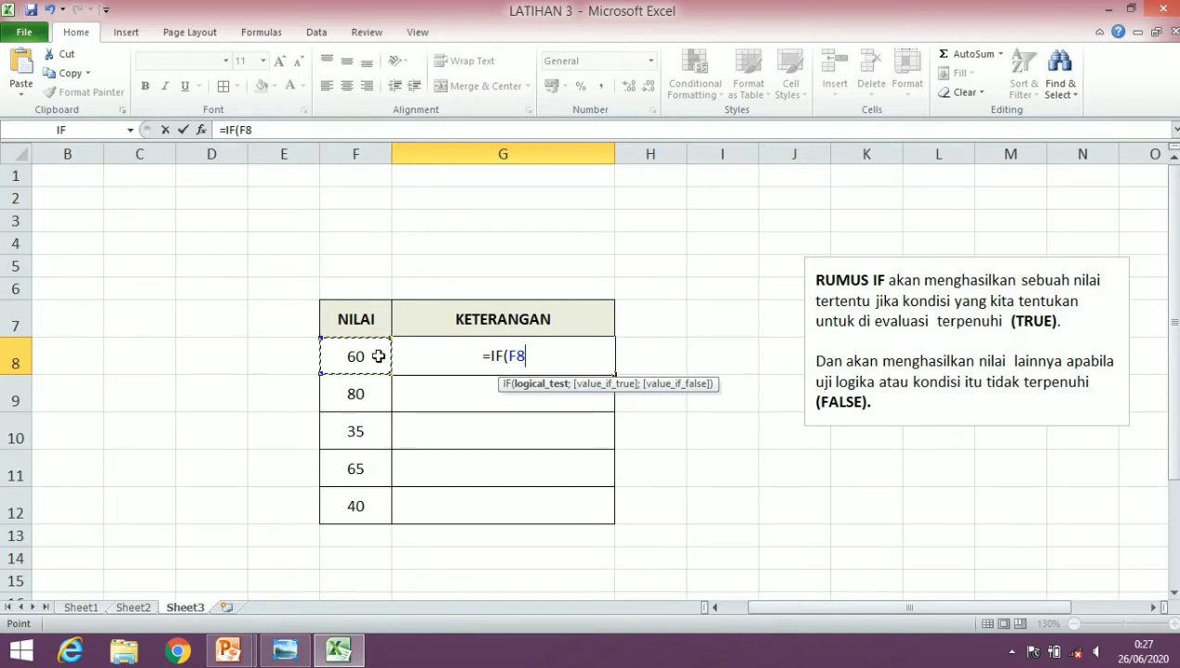
{"action": "type", "text": ":"}
{"action": "key", "text": "BackSpace"}
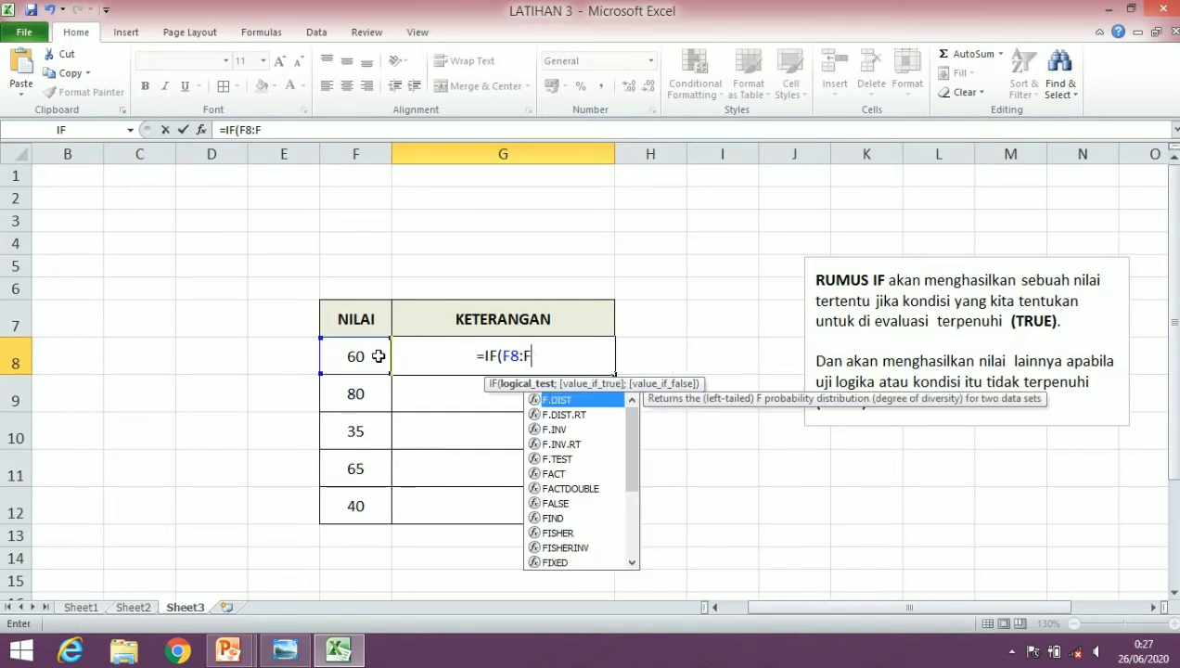
{"action": "key", "text": "BackSpace"}
{"action": "key", "text": "BackSpace"}
{"action": "type", "text": ">"}
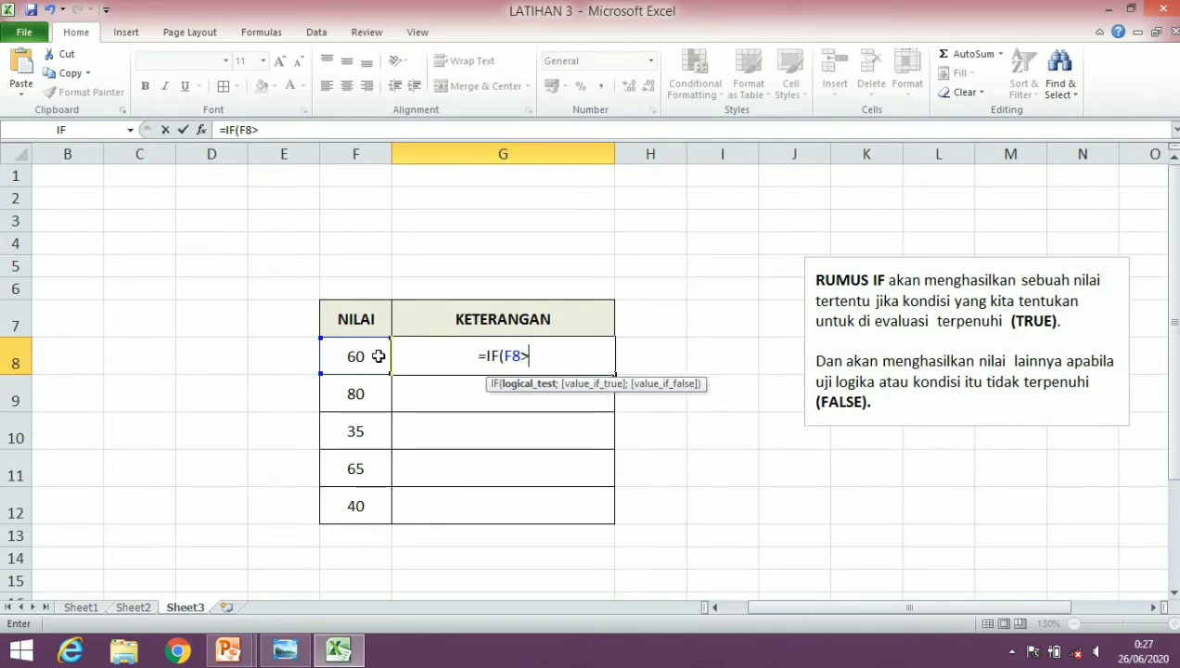
{"action": "type", "text": "="}
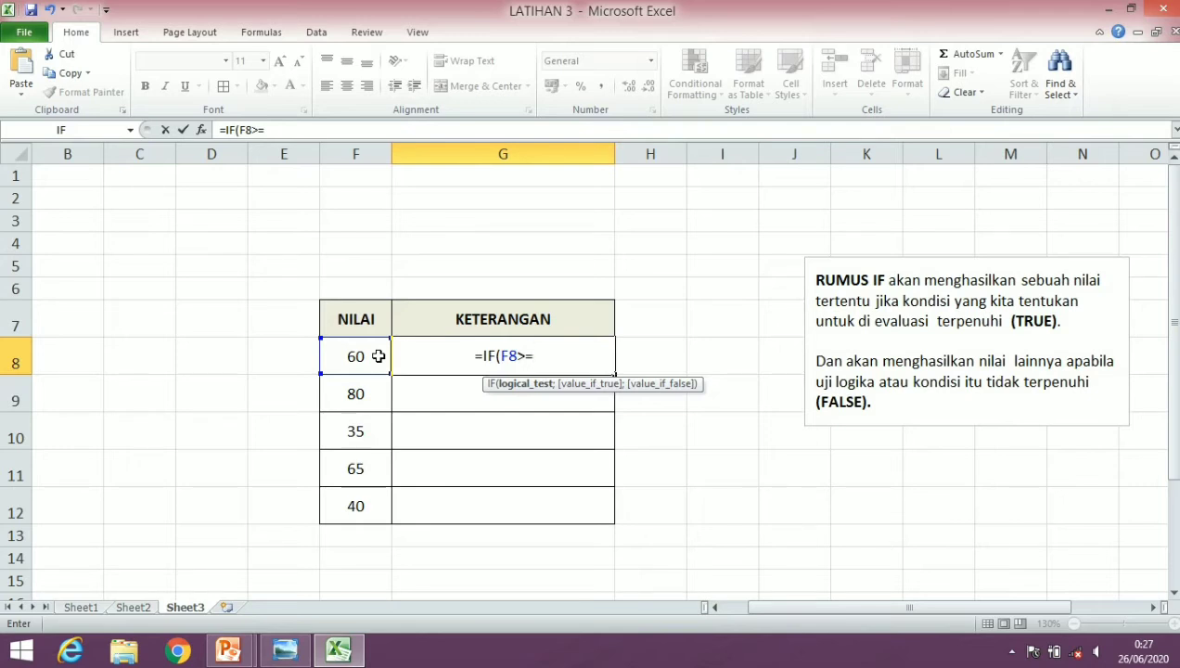
{"action": "type", "text": "60"}
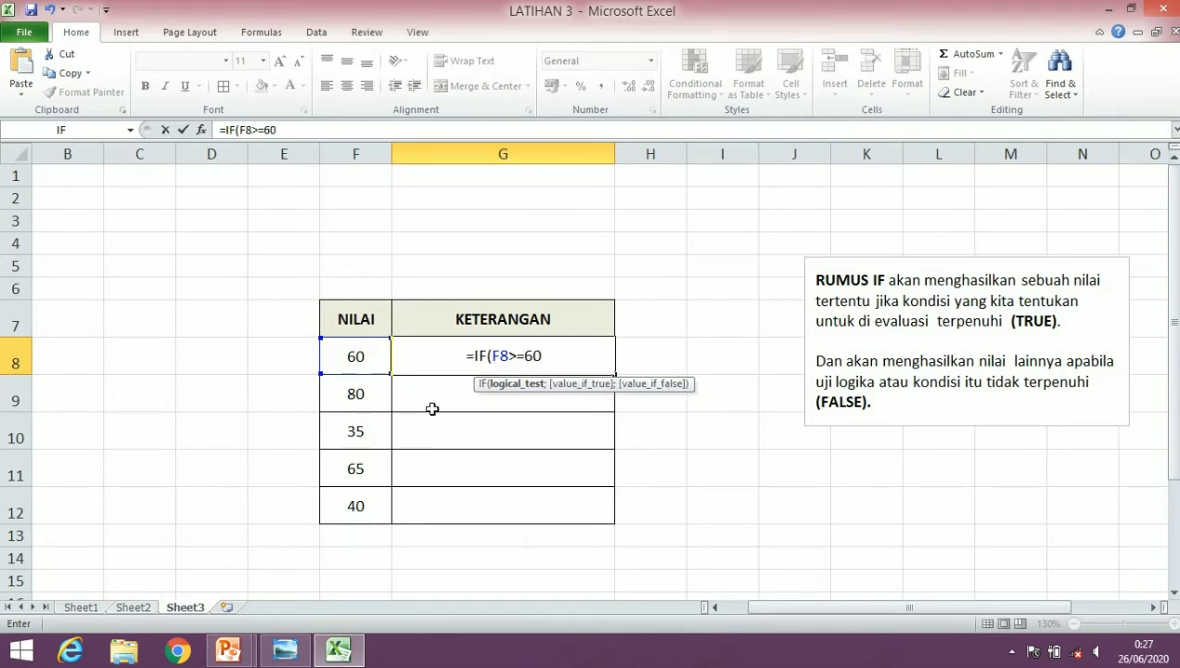
Step: Complete the G8 formula with "LULUS" if true and "MENGULANG" if false, making it =IF(F8>=60;"LULUS";"MENGULANG")
{"action": "type", "text": ";"}
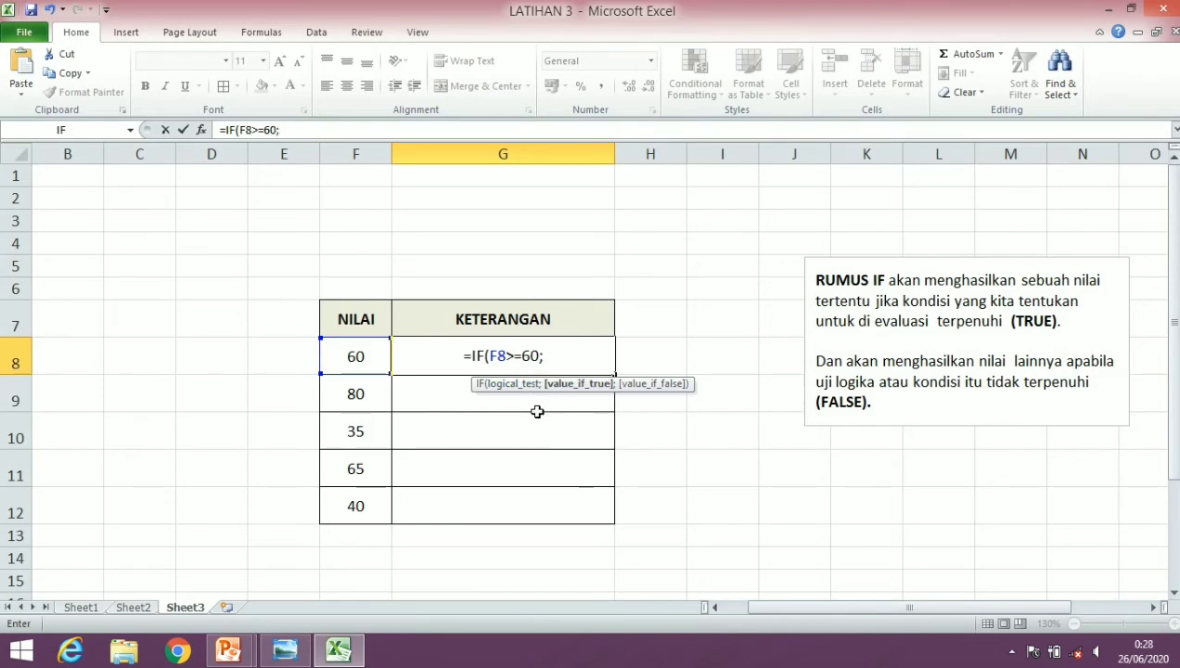
{"action": "type", "text": "\""}
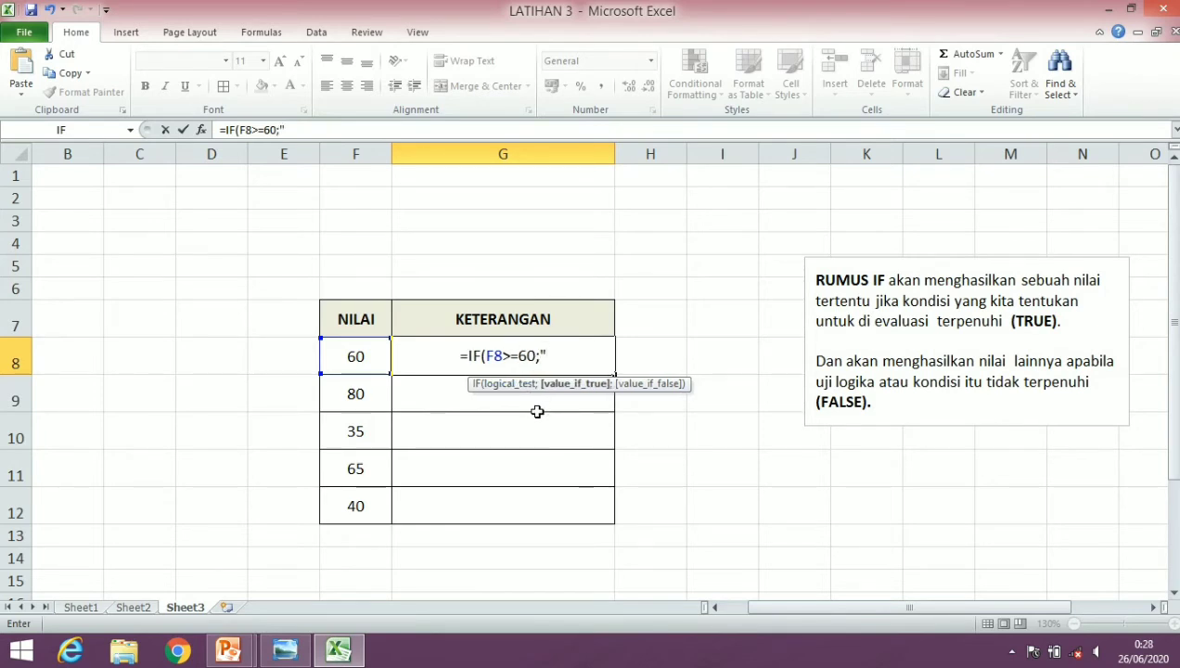
{"action": "type", "text": "L"}
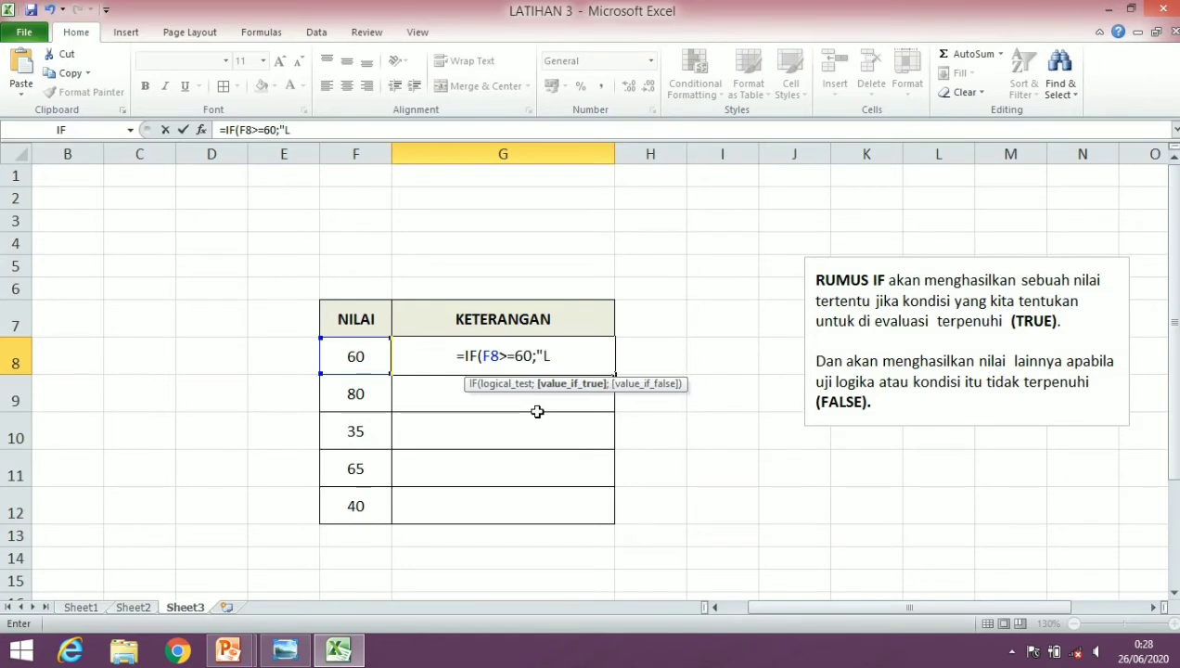
{"action": "type", "text": "ULUS"}
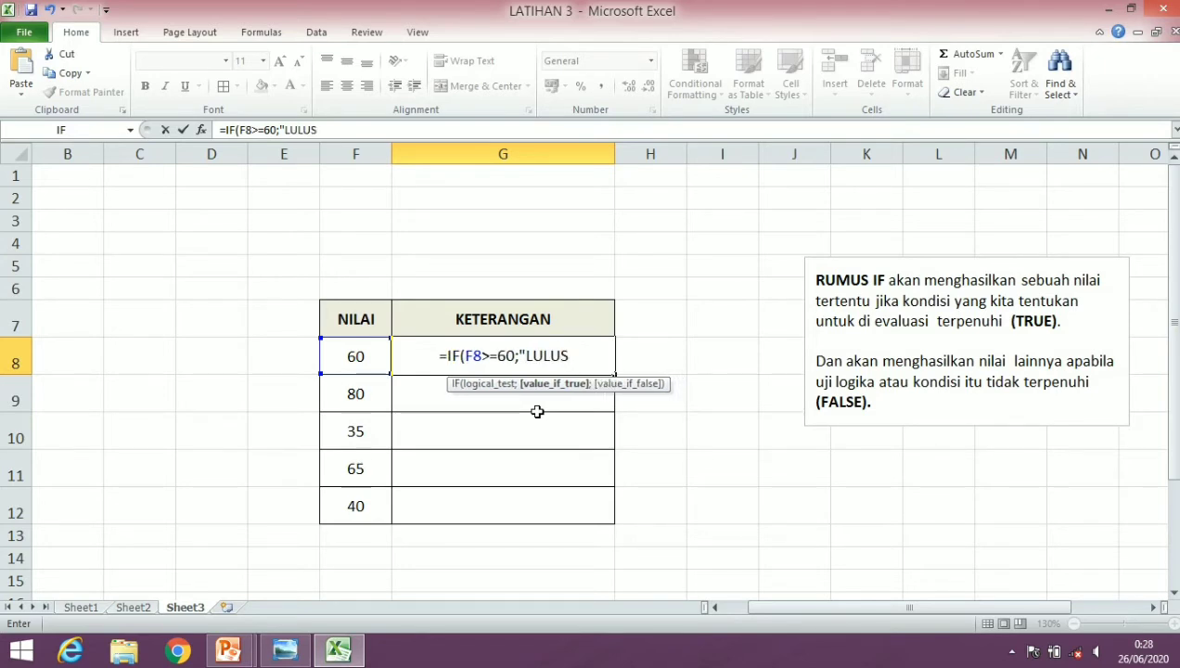
{"action": "type", "text": "\""}
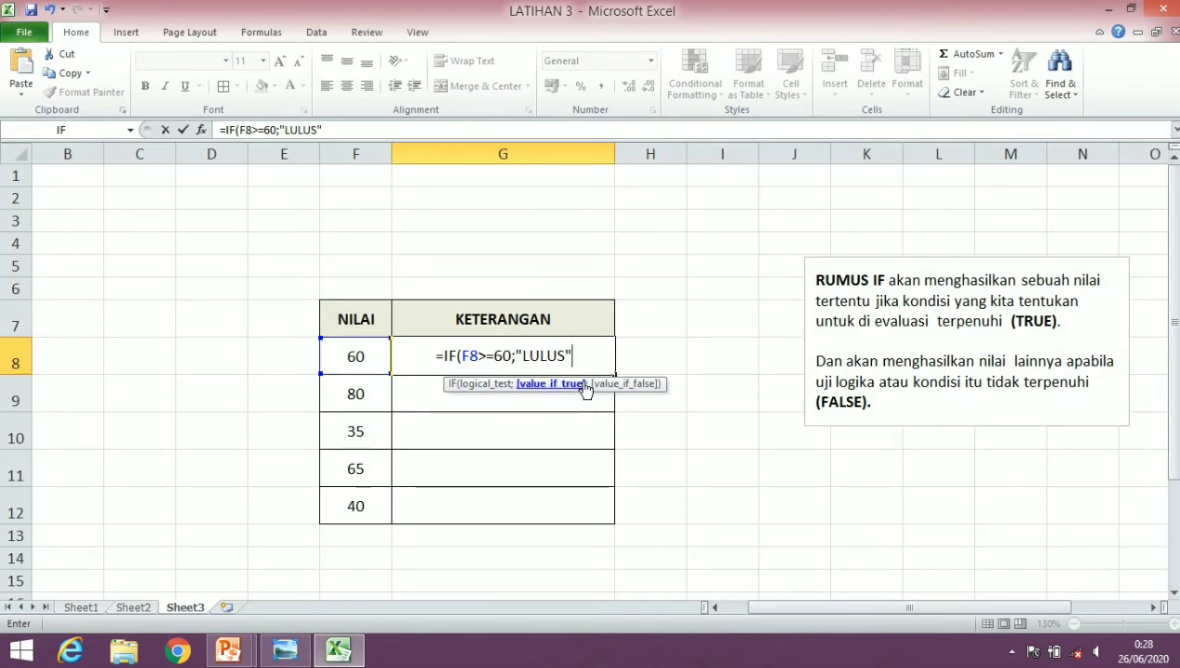
{"action": "type", "text": ";"}
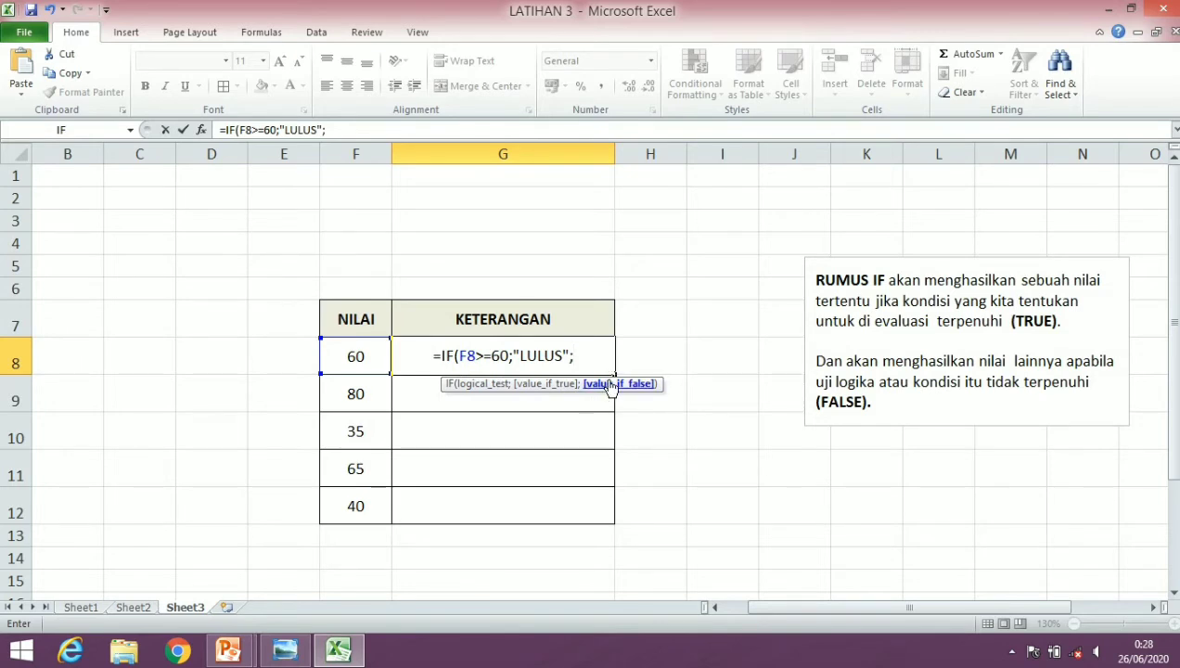
{"action": "type", "text": "\""}
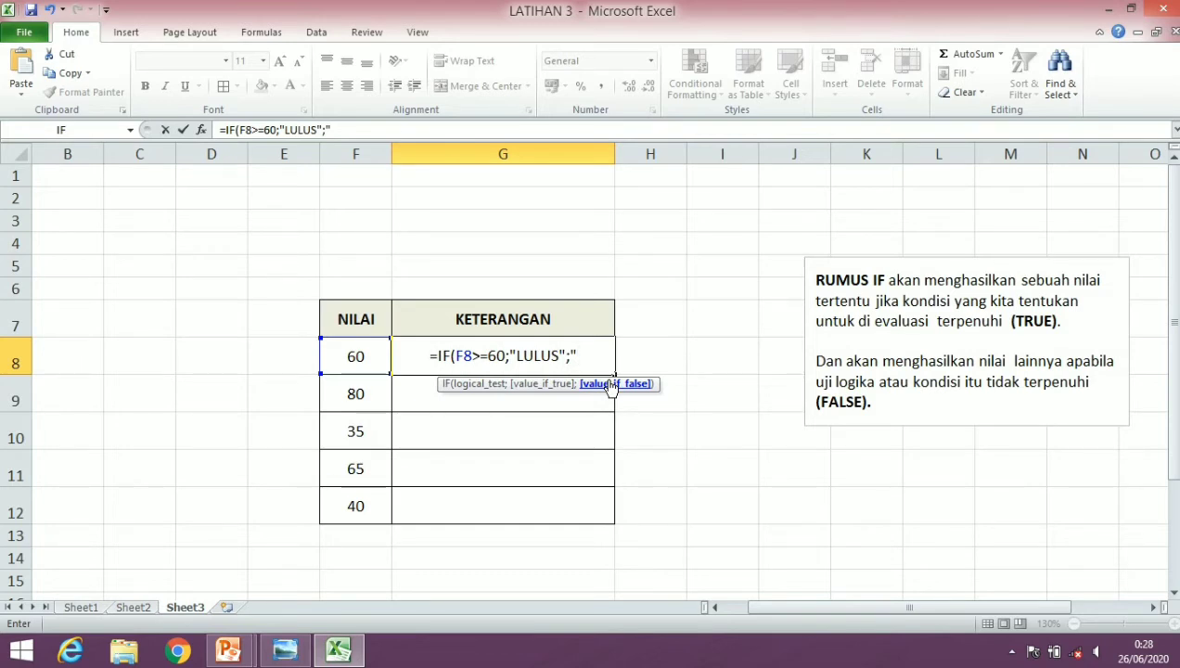
{"action": "type", "text": "MENGU"}
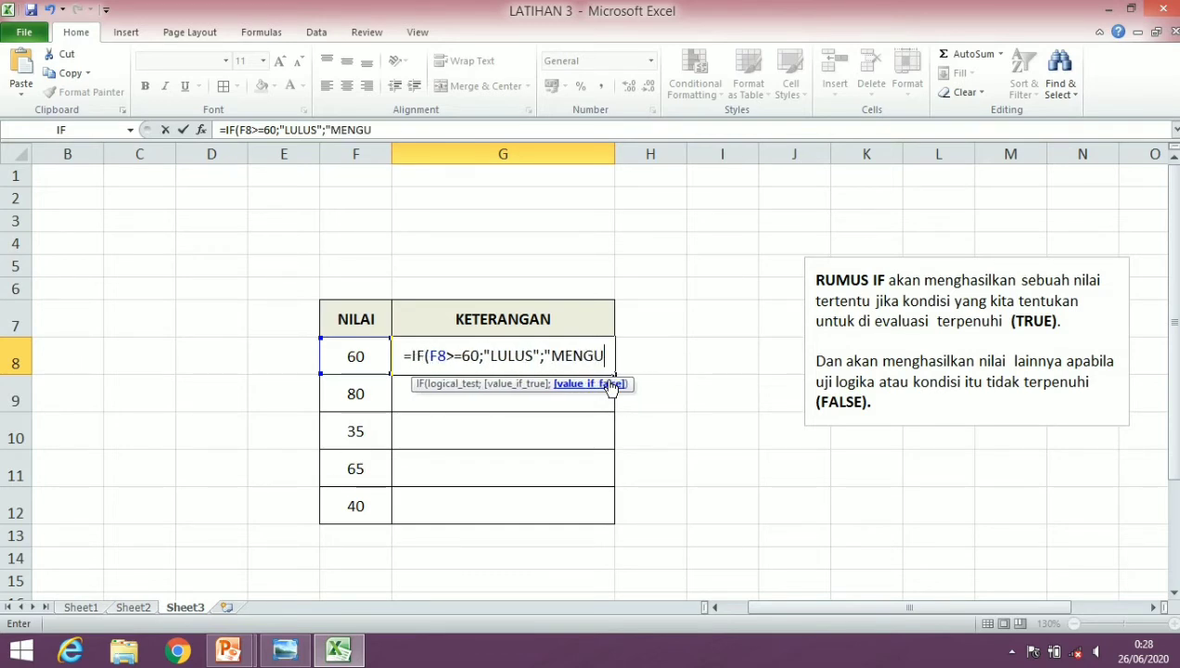
{"action": "type", "text": "LANG"}
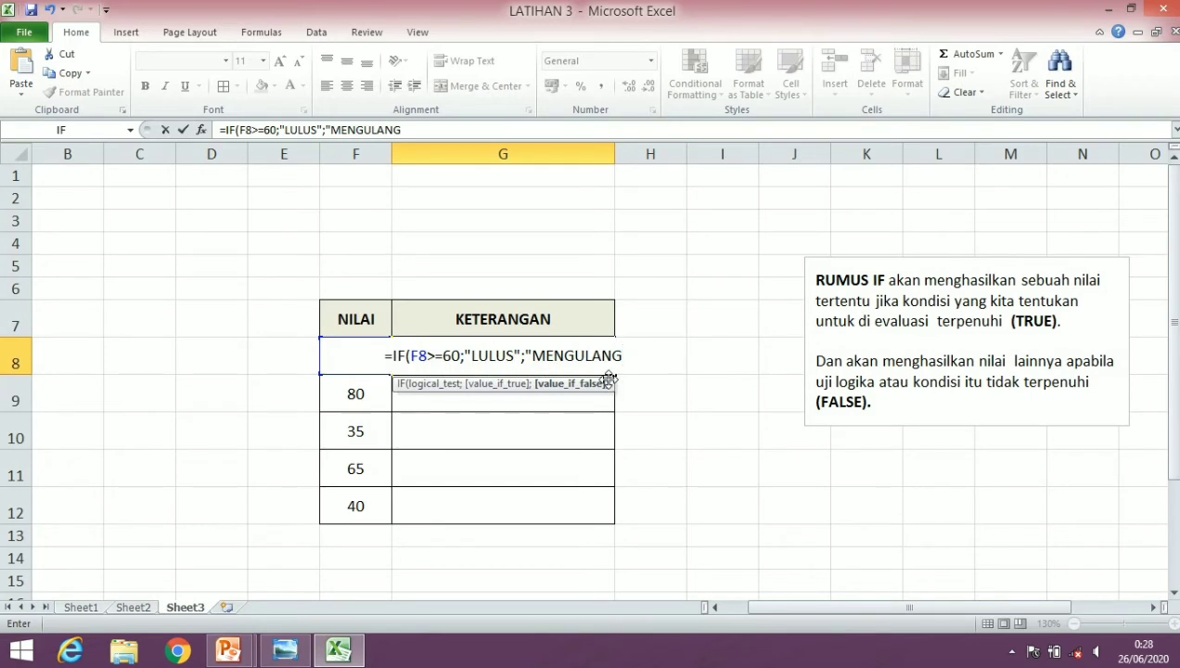
{"action": "type", "text": "\""}
{"action": "key", "text": "Return"}
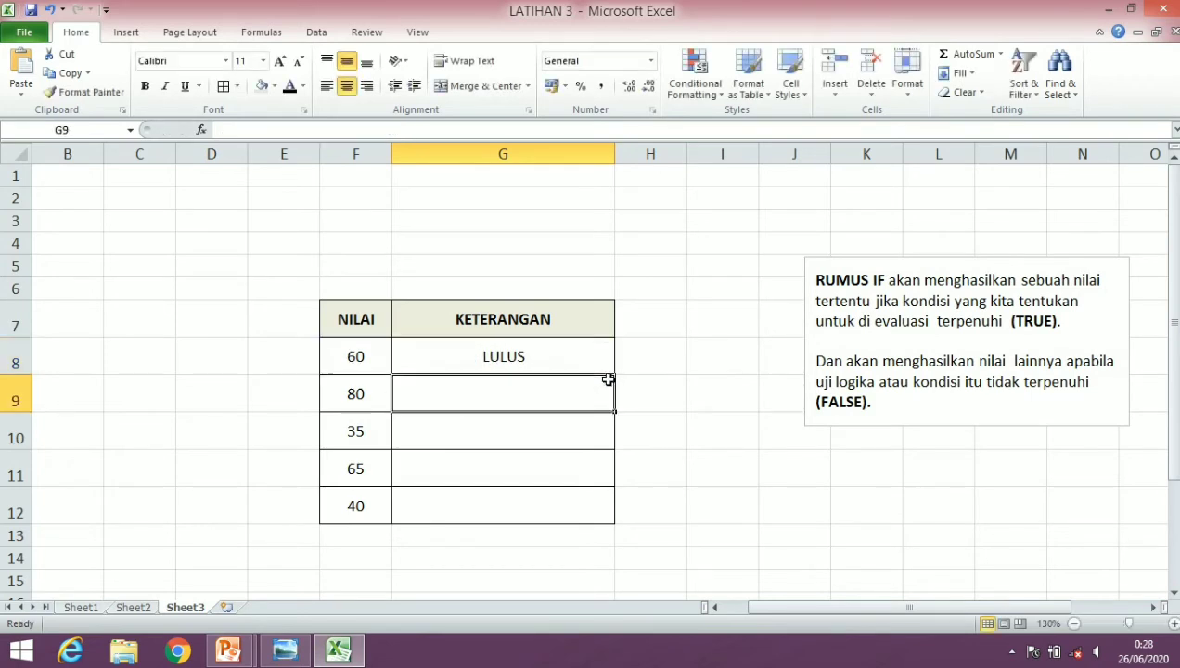
Step: Fill the KETERANGAN formula from G8 down through G12
{"action": "left_click", "coordinate": [381, 361]}
{"action": "left_click", "coordinate": [428, 367]}
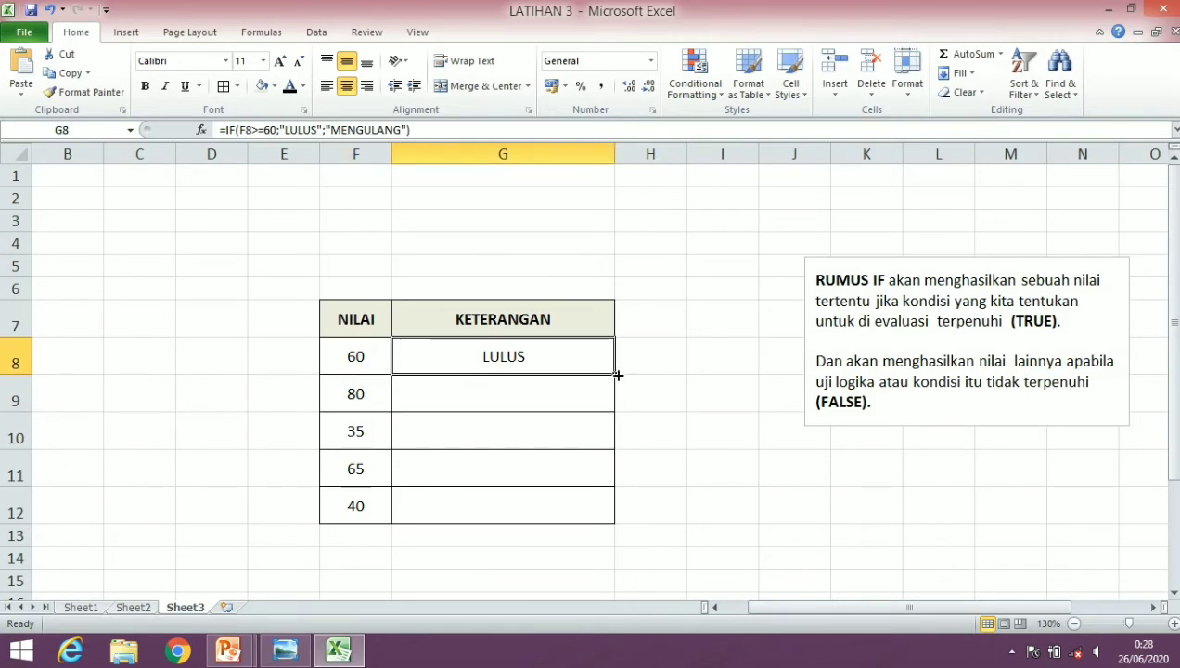
{"action": "left_click_drag", "start_coordinate": [617, 375], "coordinate": [610, 512]}
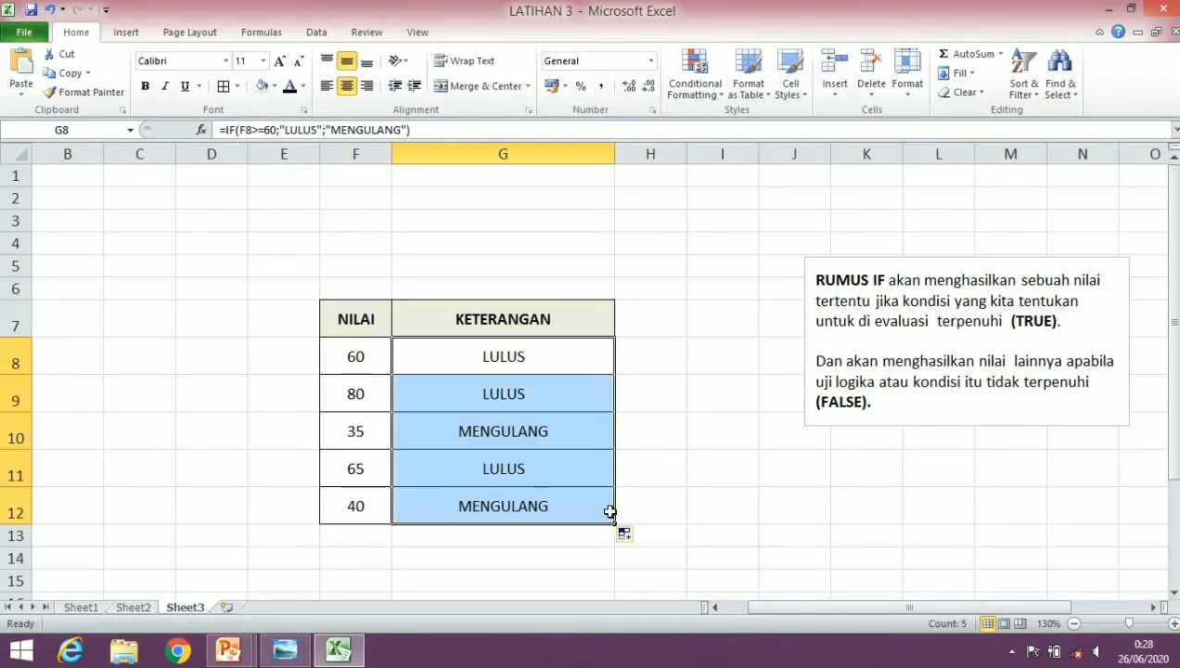
Step: Compare the copied IF formulas in G9 and G10 with the original in G8 and the scores they test
{"action": "left_click", "coordinate": [476, 379]}
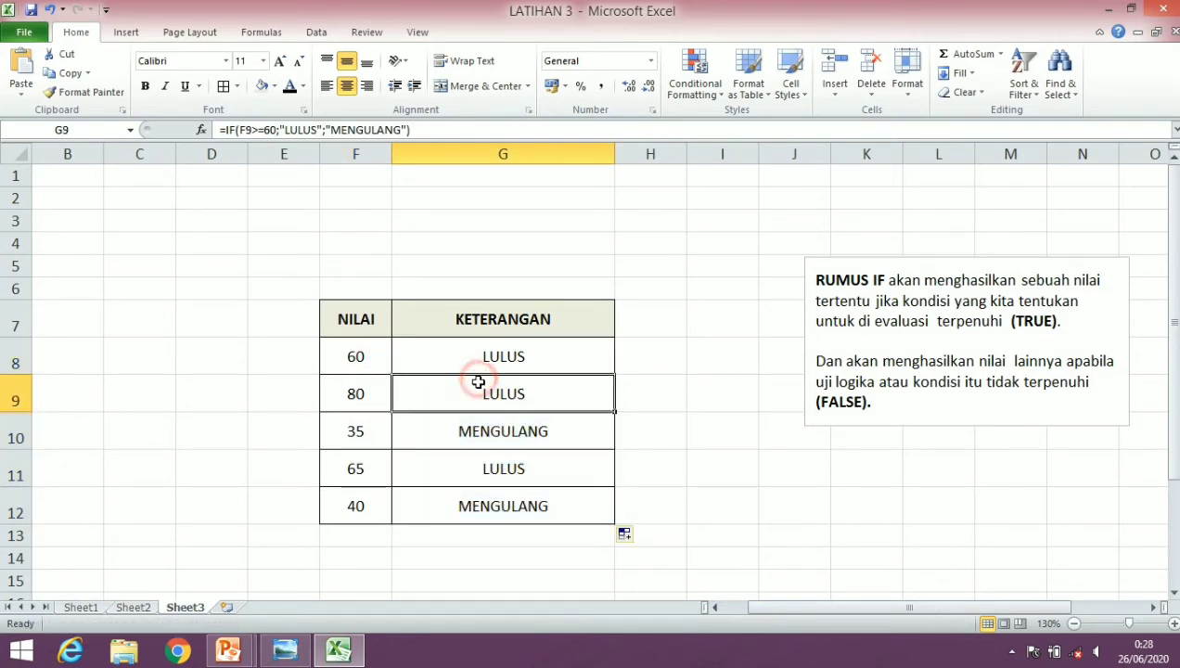
{"action": "left_click", "coordinate": [371, 426]}
{"action": "left_click", "coordinate": [460, 442]}
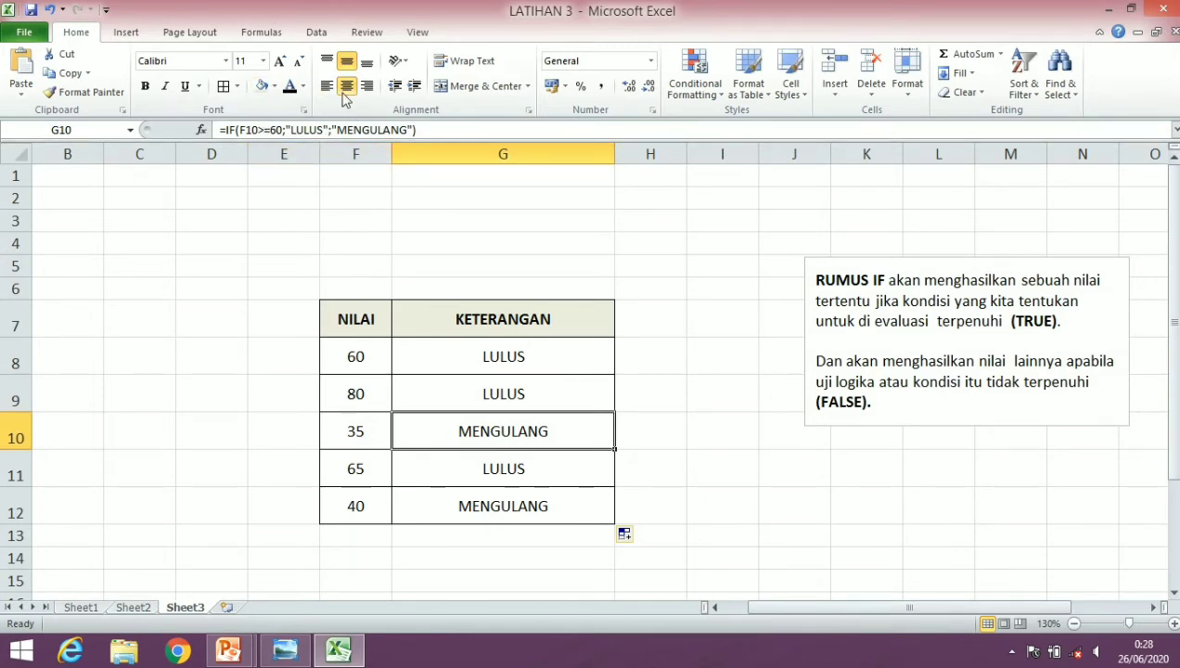
{"action": "left_click", "coordinate": [497, 347]}
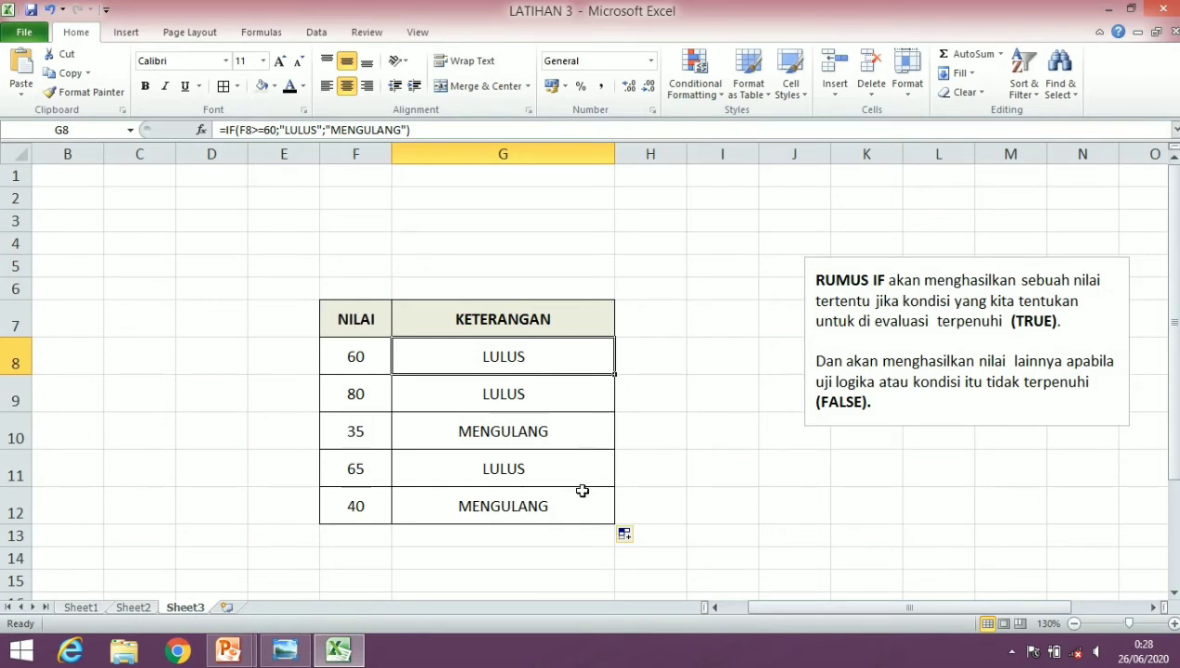
Step: Undo the KETERANGAN fill and the IF formula entry in G8 on Sheet3
{"action": "key", "text": "ctrl+z"}
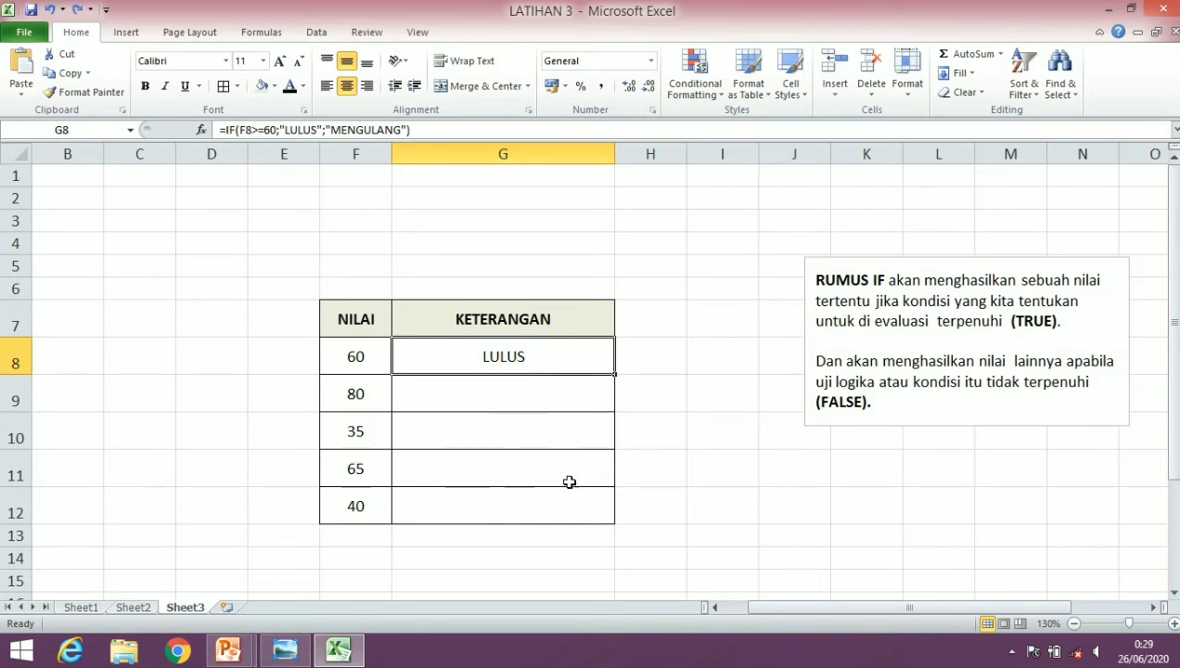
{"action": "key", "text": "ctrl+z"}
{"action": "left_click", "coordinate": [587, 390]}
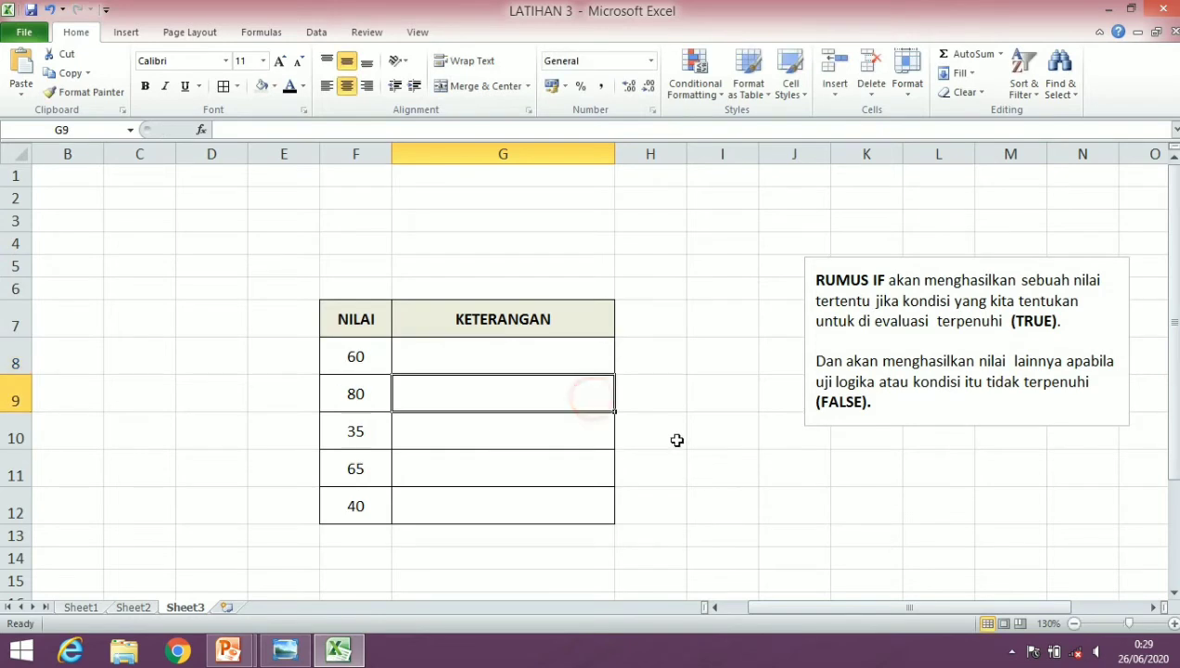
Step: Insert the IF function in G8 using the function dialog, with F8>=60 as the logical test
{"action": "left_click", "coordinate": [559, 355]}
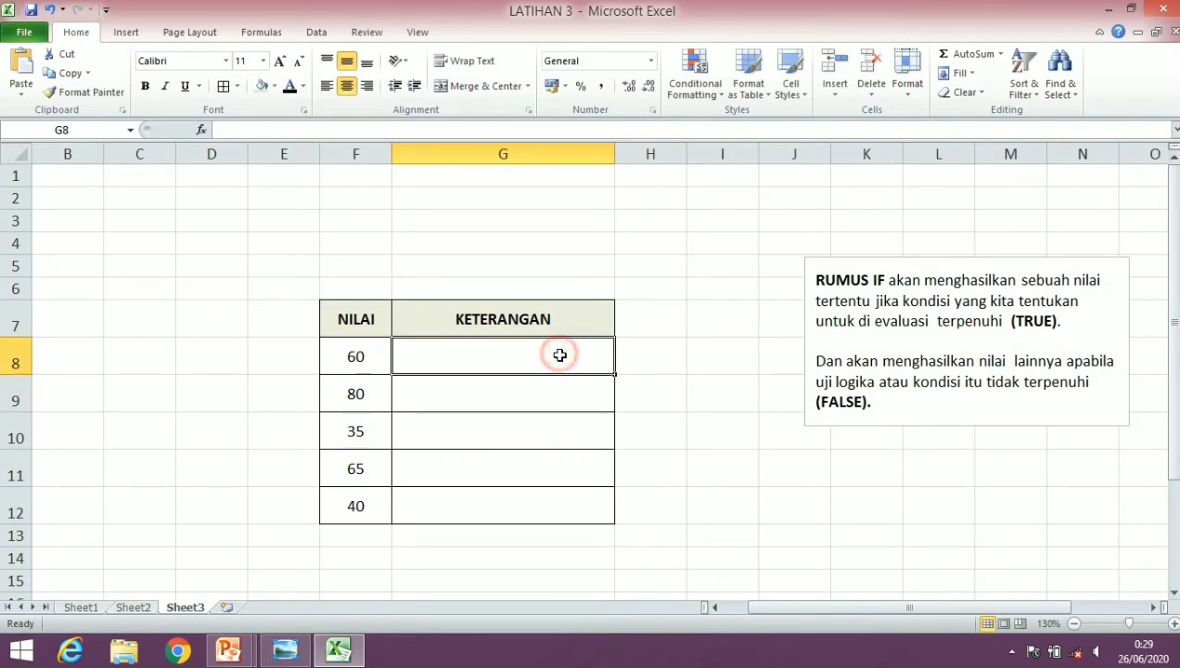
{"action": "left_click", "coordinate": [203, 129]}
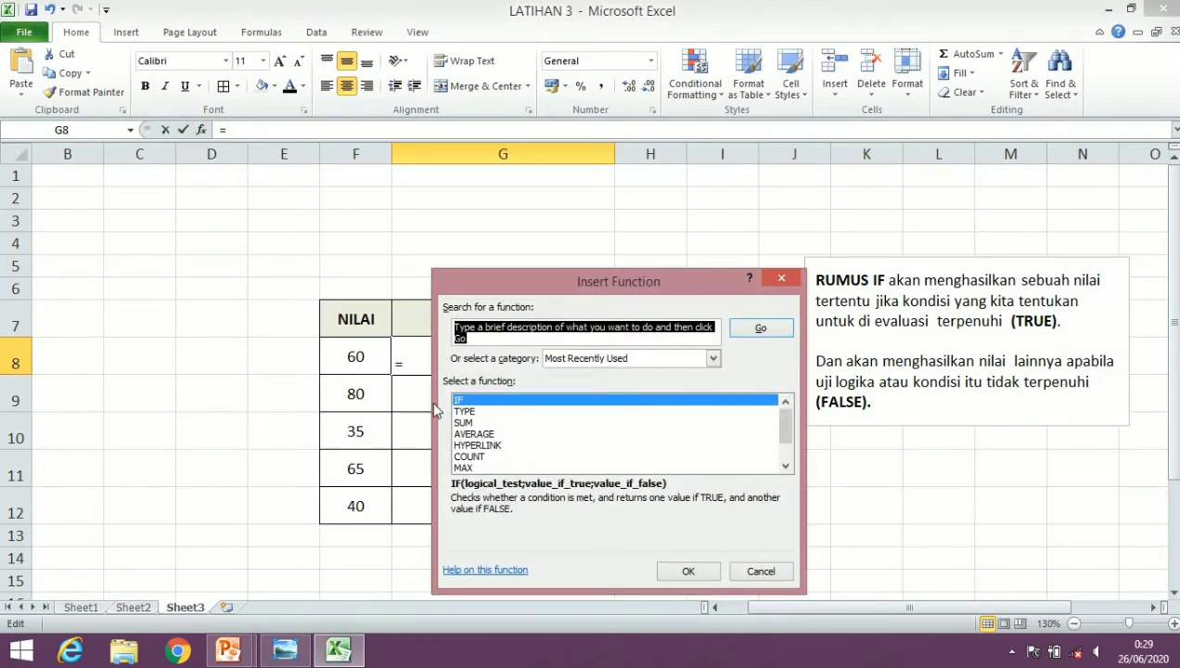
{"action": "left_click", "coordinate": [688, 570]}
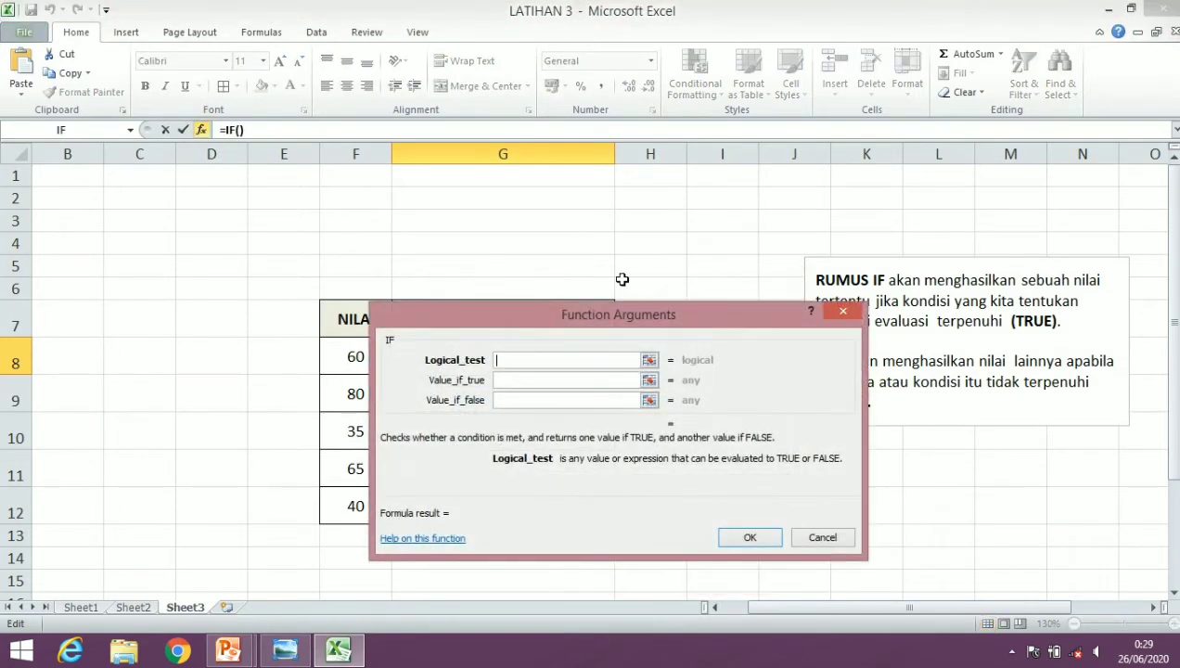
{"action": "left_click_drag", "start_coordinate": [614, 318], "coordinate": [805, 195]}
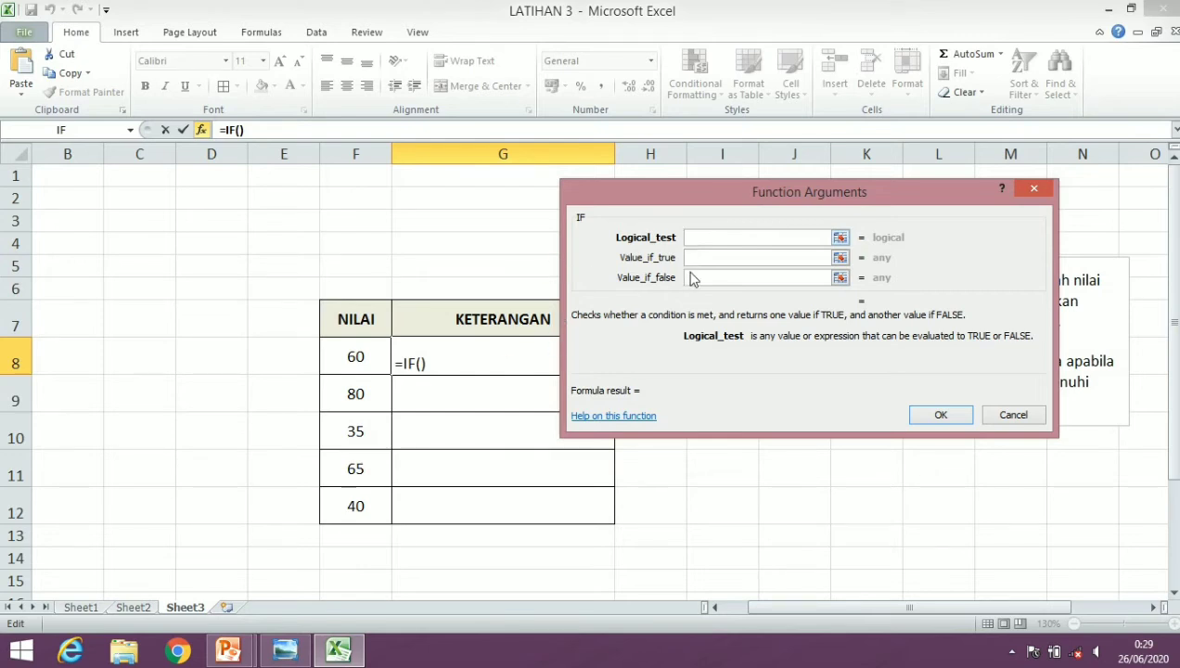
{"action": "left_click", "coordinate": [367, 359]}
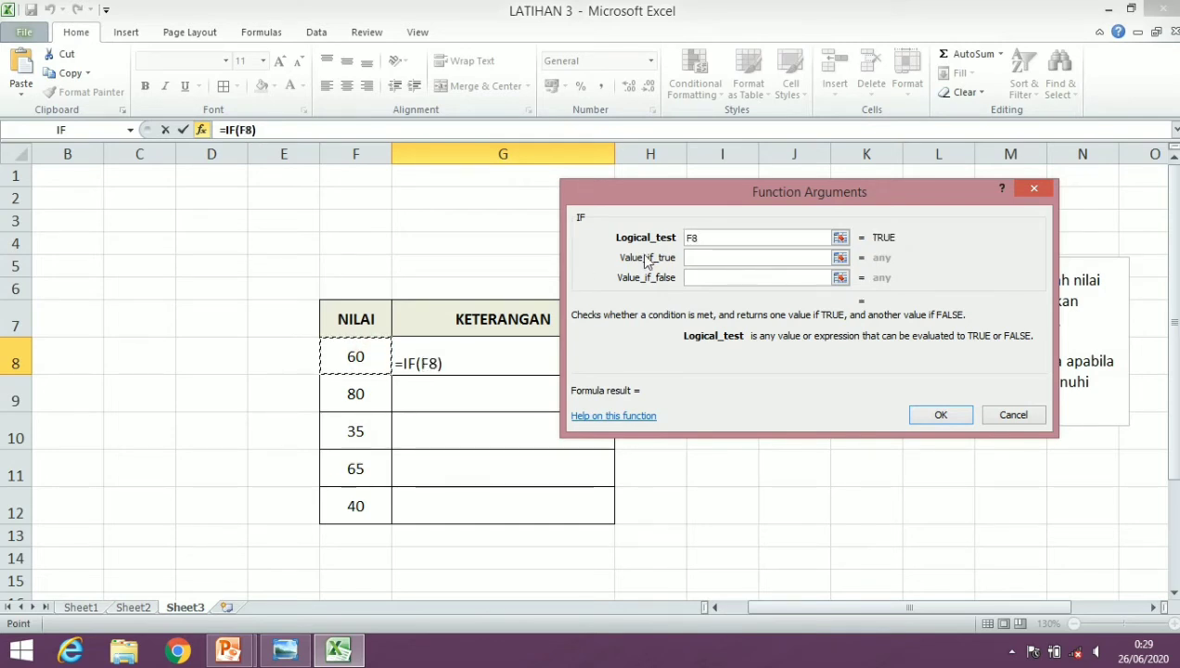
{"action": "type", "text": ">"}
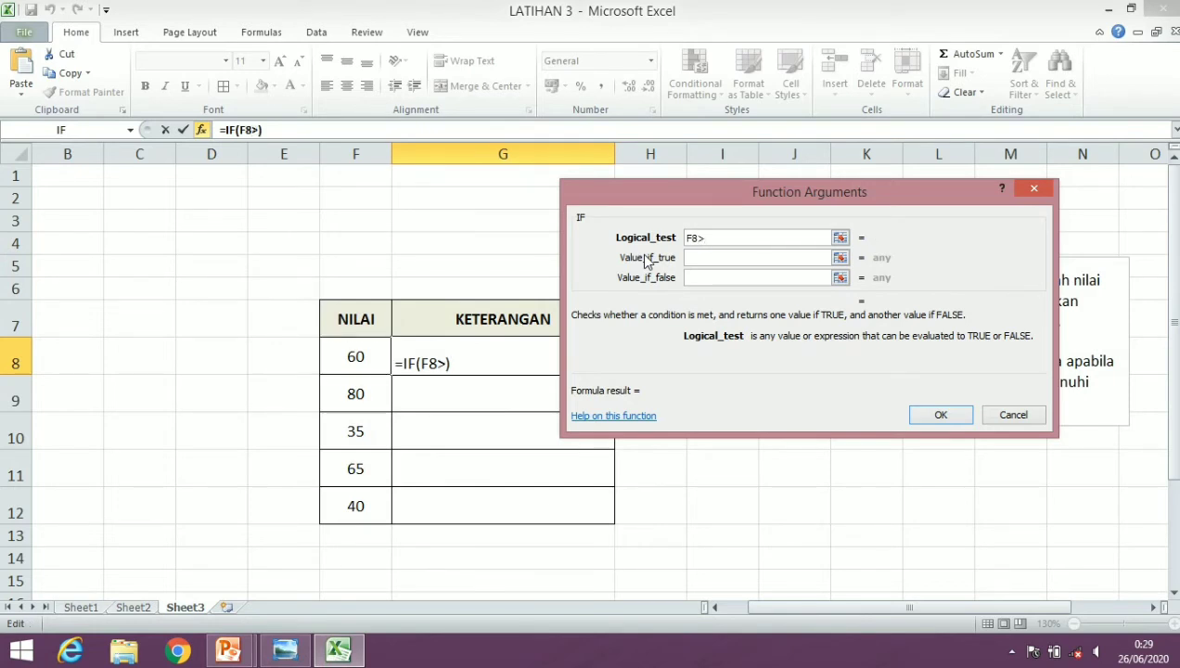
{"action": "type", "text": "=60"}
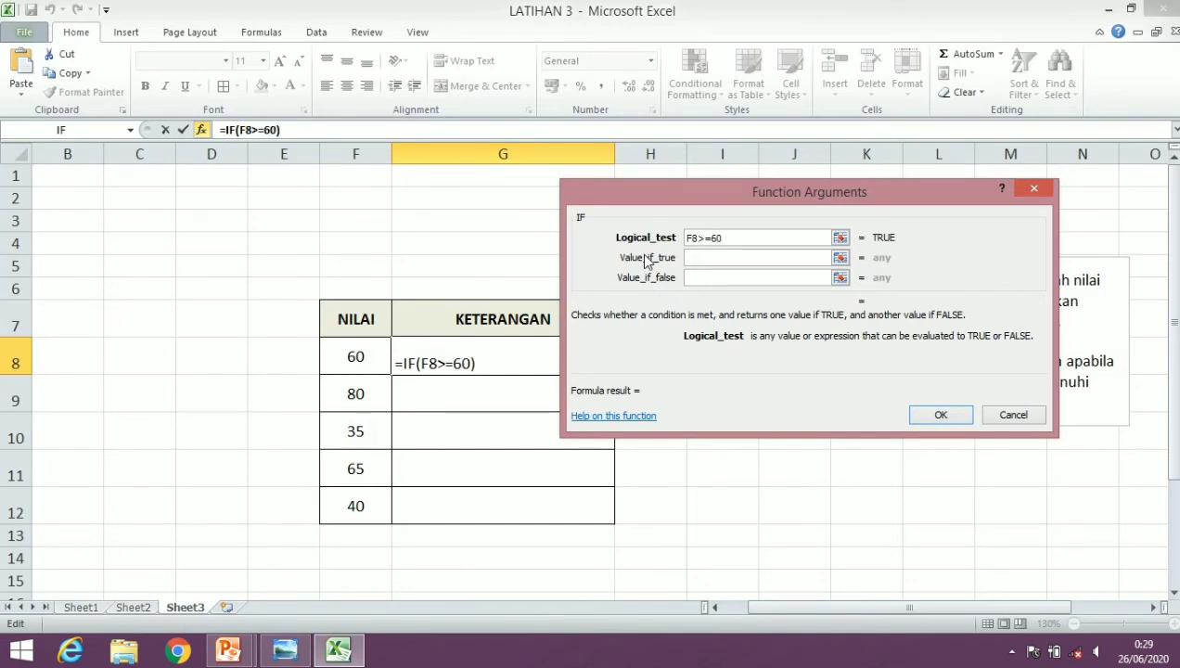
Step: Set the IF function's value if true to "LULUS" and its value if false to "MENGULANG"
{"action": "left_click", "coordinate": [720, 258]}
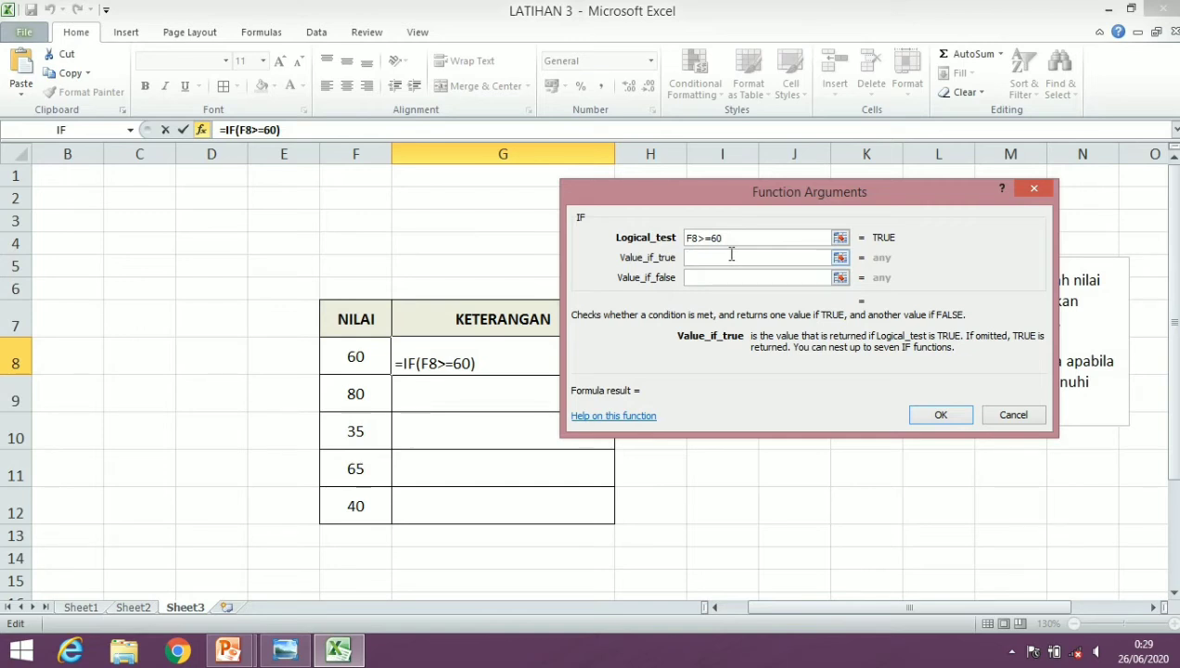
{"action": "type", "text": "\"L"}
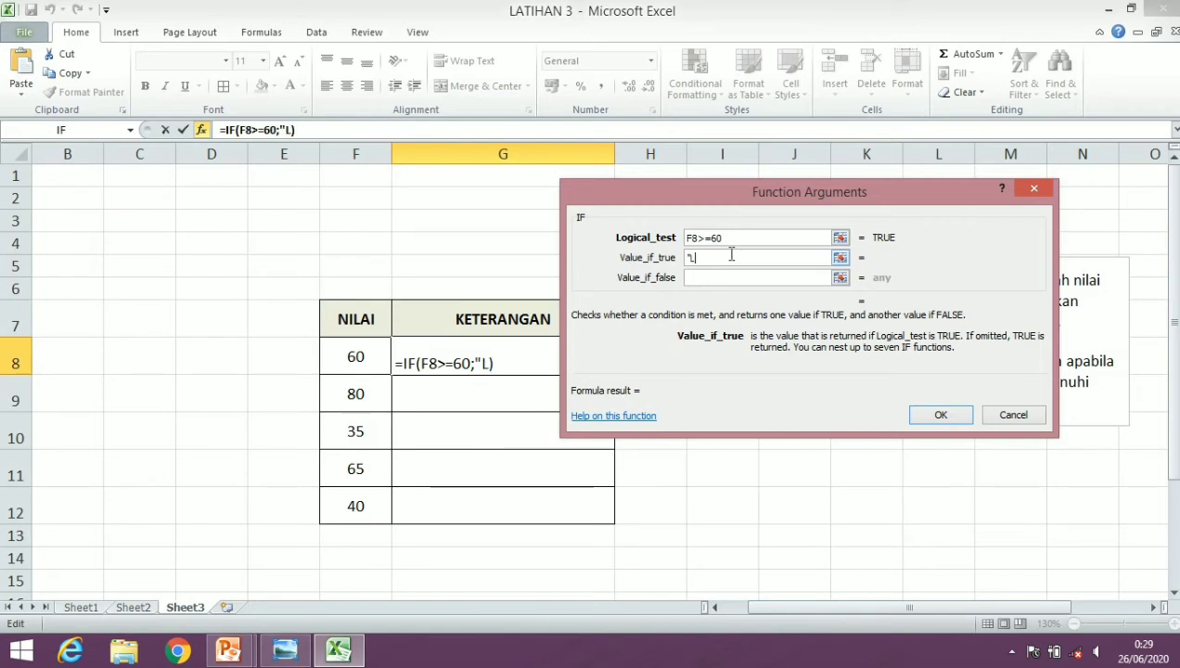
{"action": "type", "text": "ULUS\""}
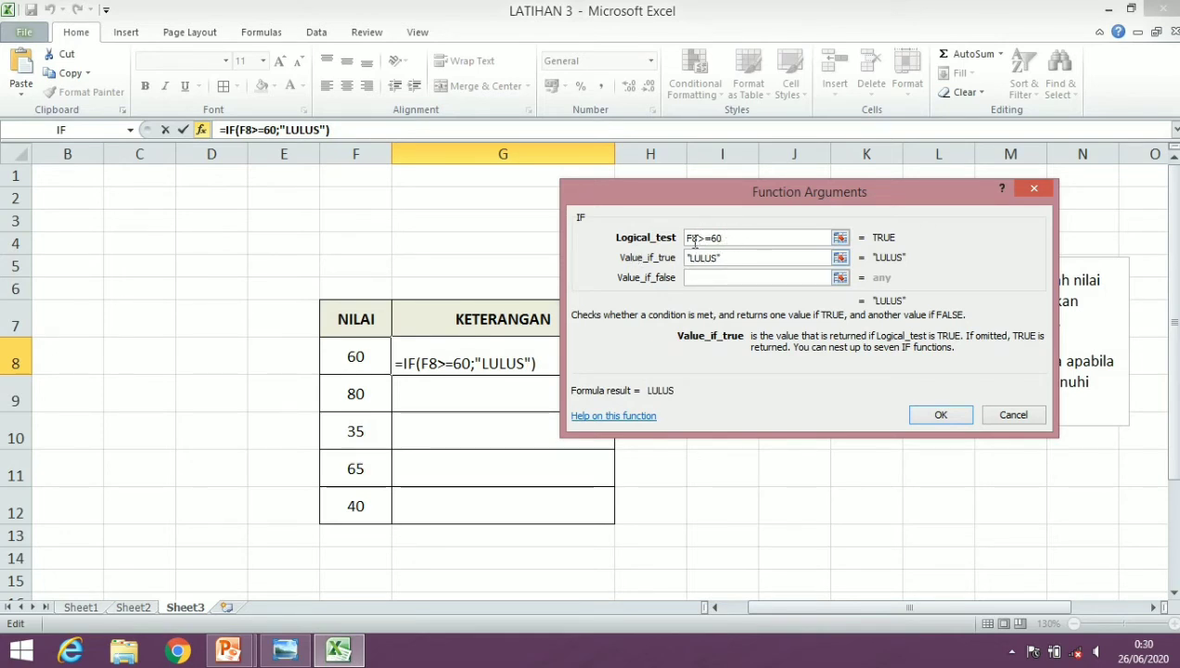
{"action": "left_click", "coordinate": [711, 276]}
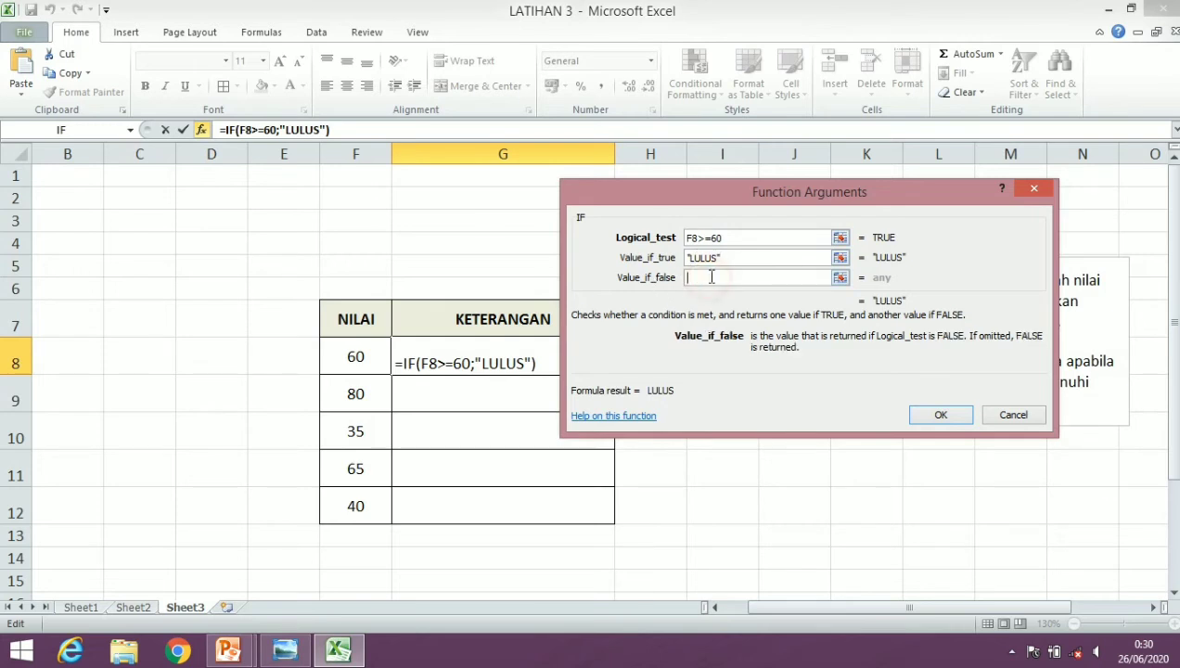
{"action": "type", "text": "\""}
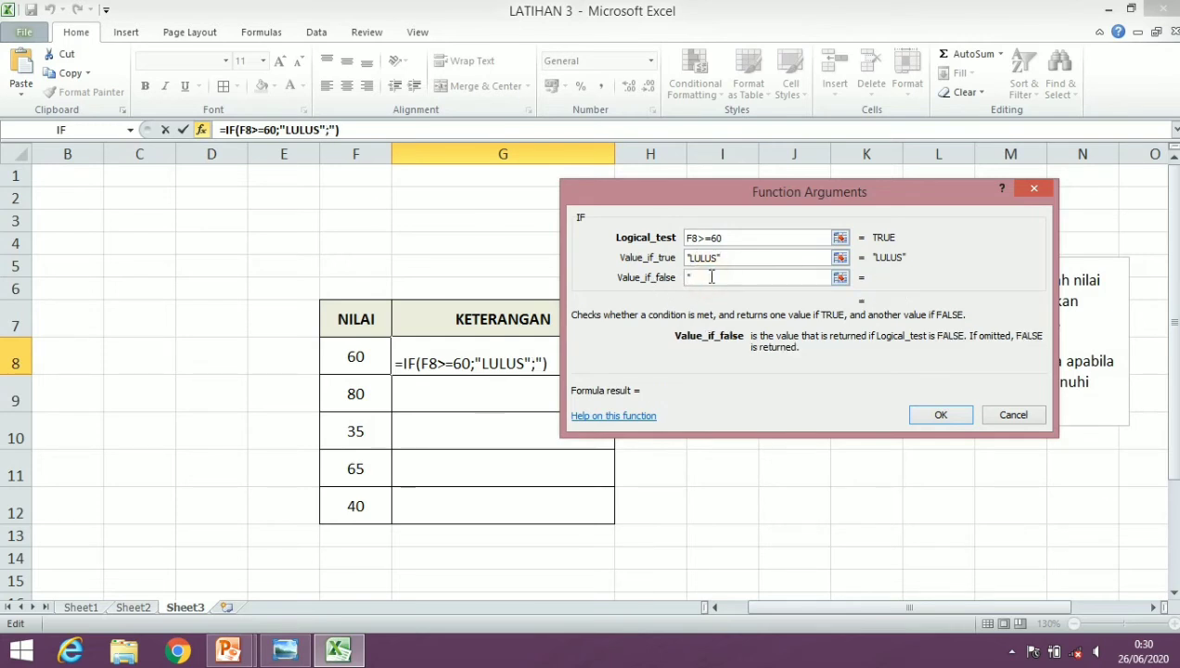
{"action": "type", "text": "MENGU"}
{"action": "type", "text": "LA"}
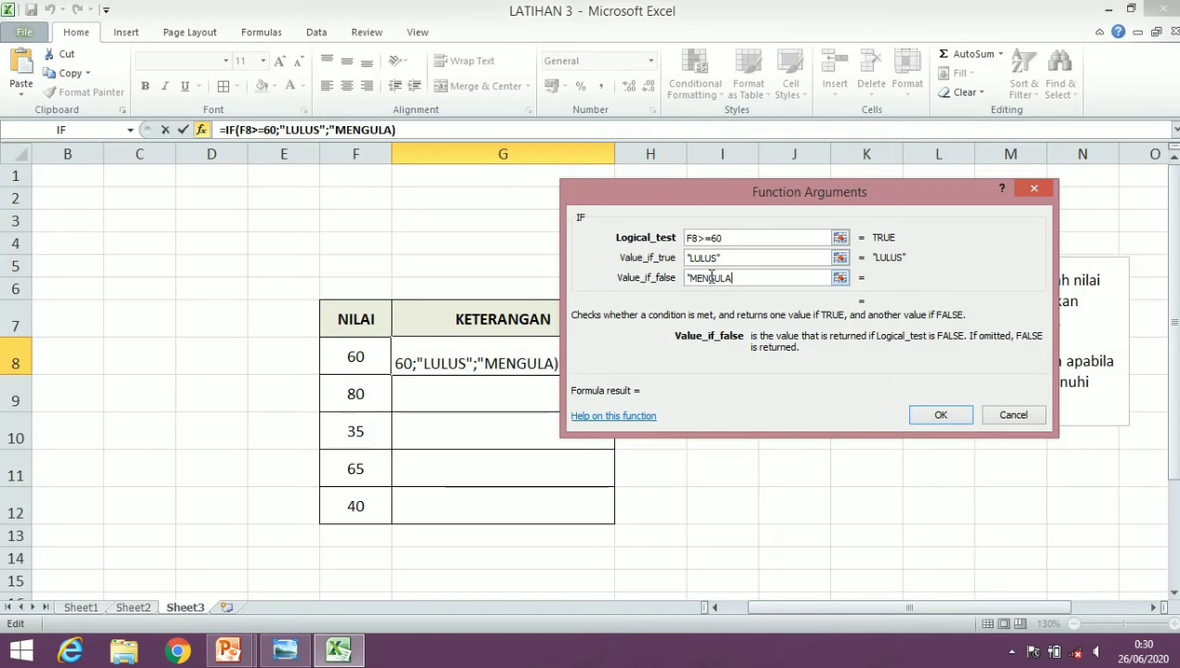
{"action": "type", "text": "NG\""}
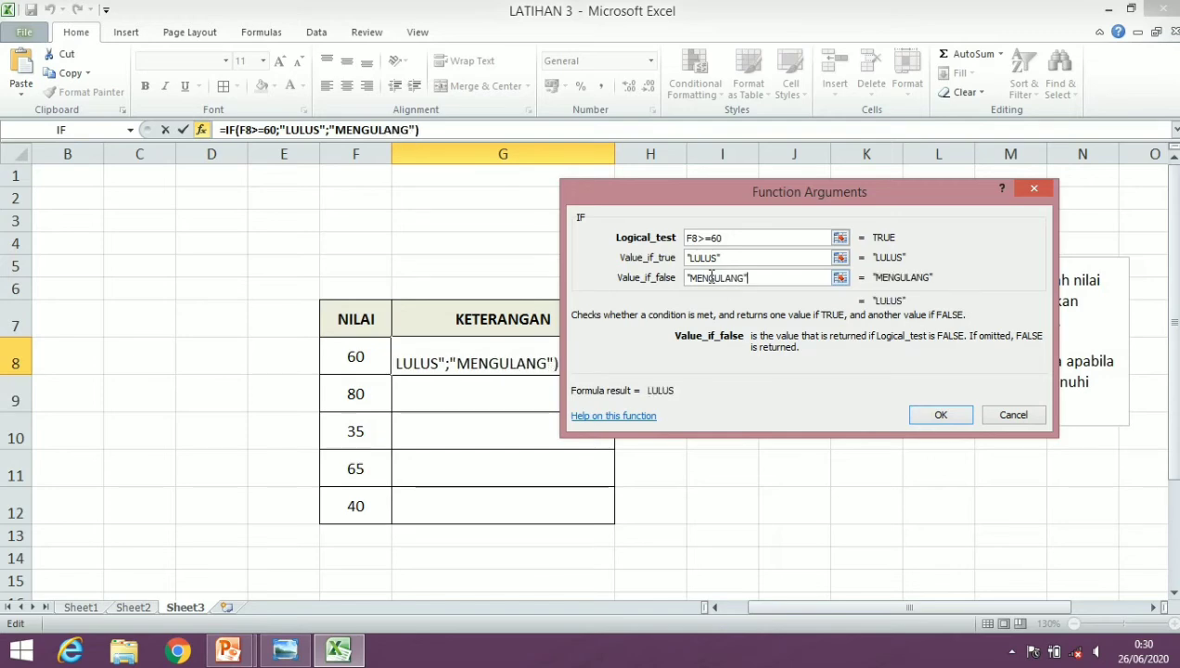
Step: Apply the IF function to G8 and fill it down the KETERANGAN column through G12
{"action": "left_click", "coordinate": [939, 415]}
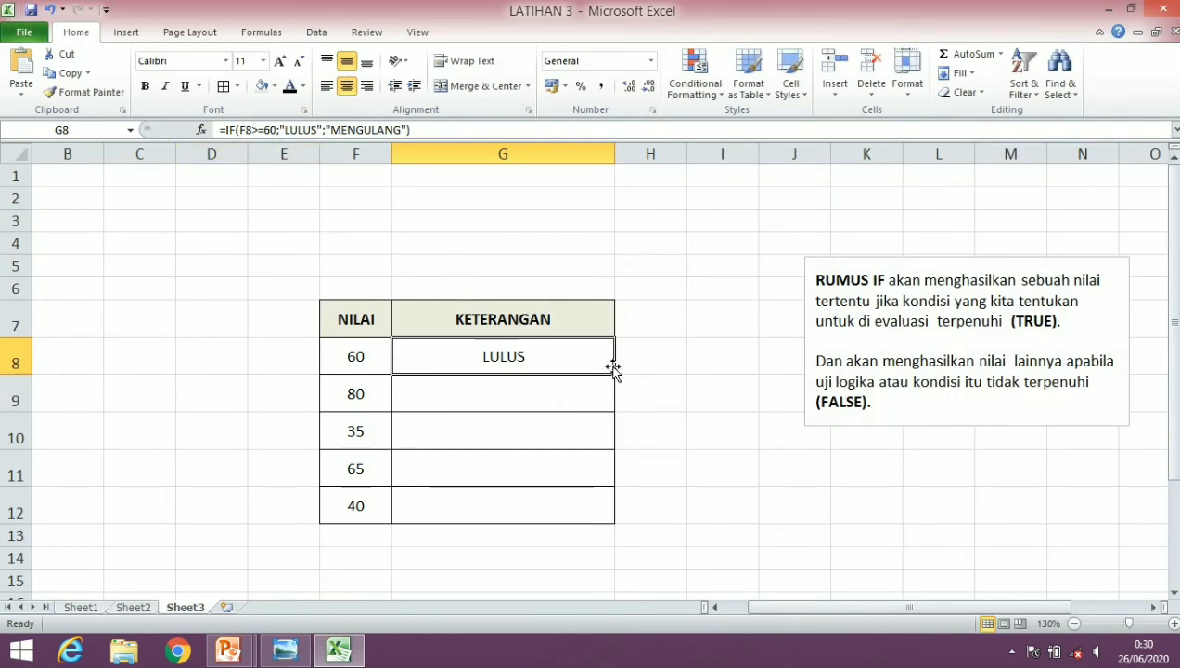
{"action": "left_click_drag", "start_coordinate": [615, 371], "coordinate": [609, 506]}
{"action": "left_click", "coordinate": [629, 408]}
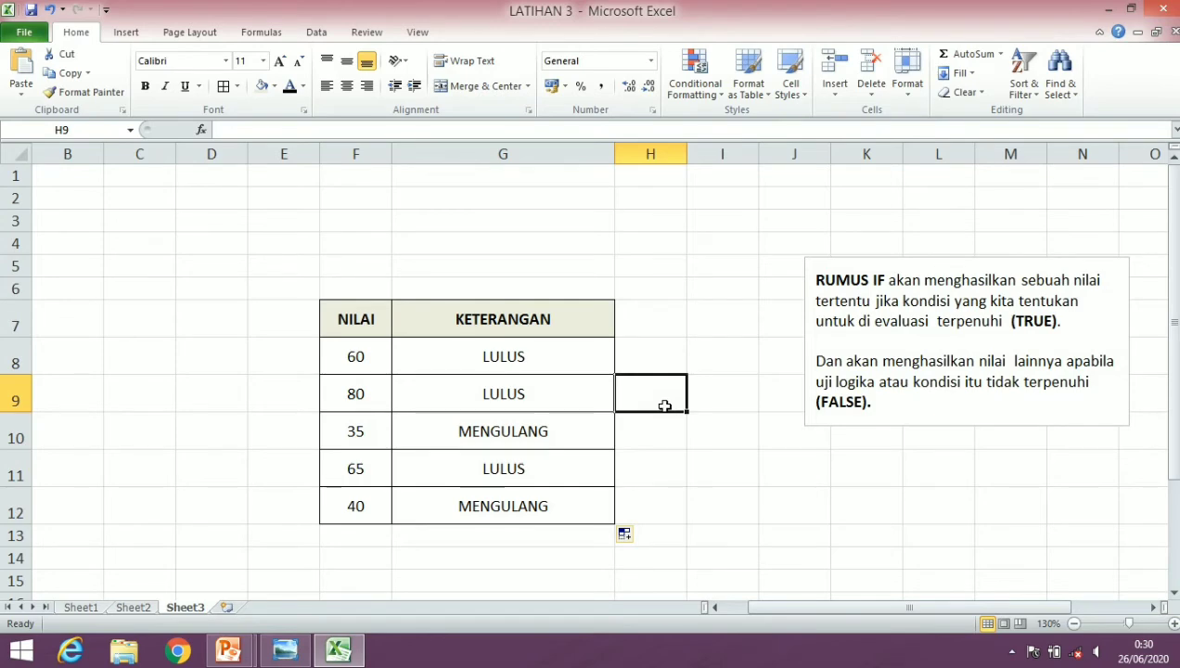
Step: On Sheet1, insert the IF function in the first STATUS cell, I24, with H24>=56 as the logical test
{"action": "left_click", "coordinate": [92, 609]}
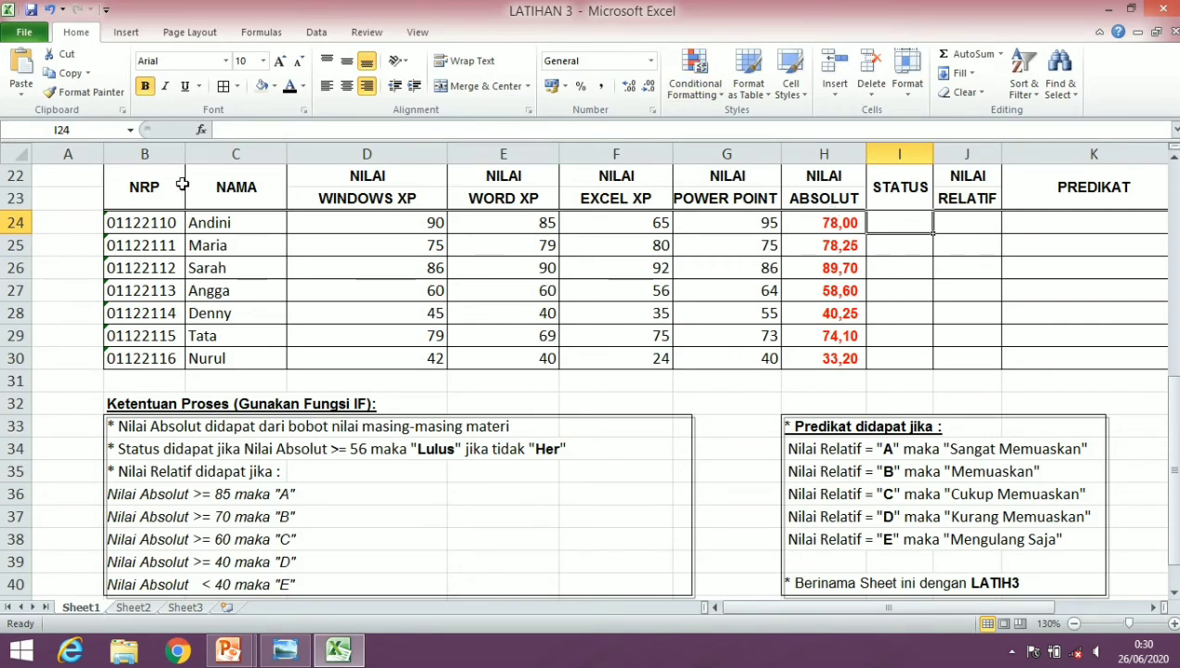
{"action": "left_click", "coordinate": [201, 131]}
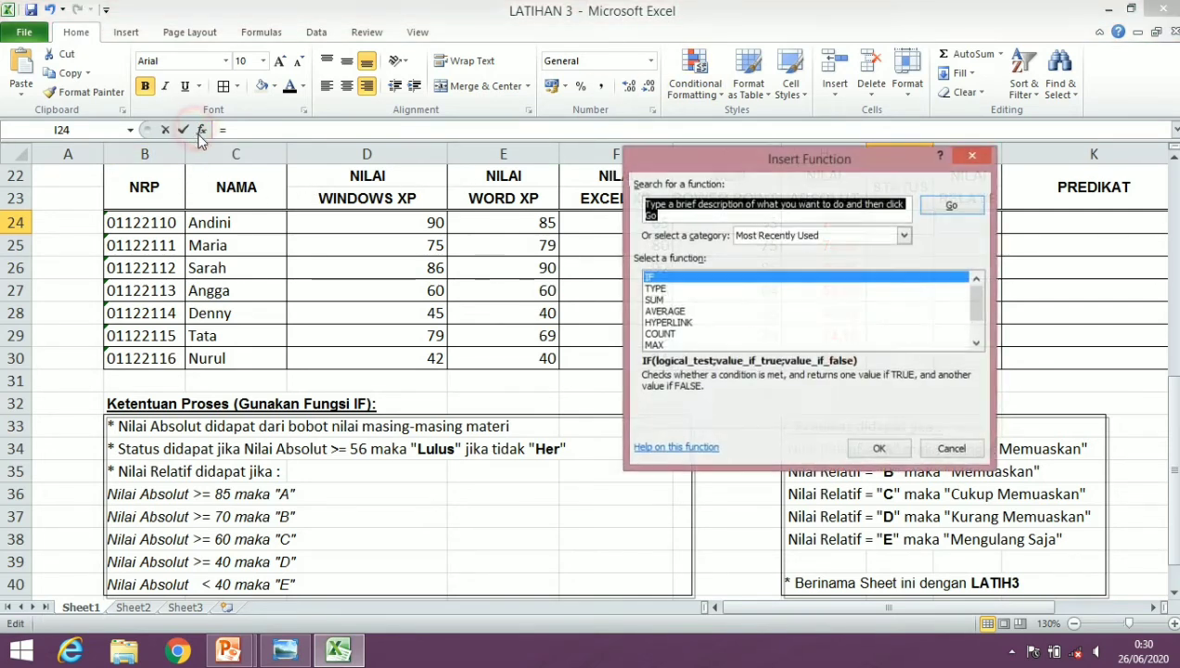
{"action": "left_click", "coordinate": [868, 446]}
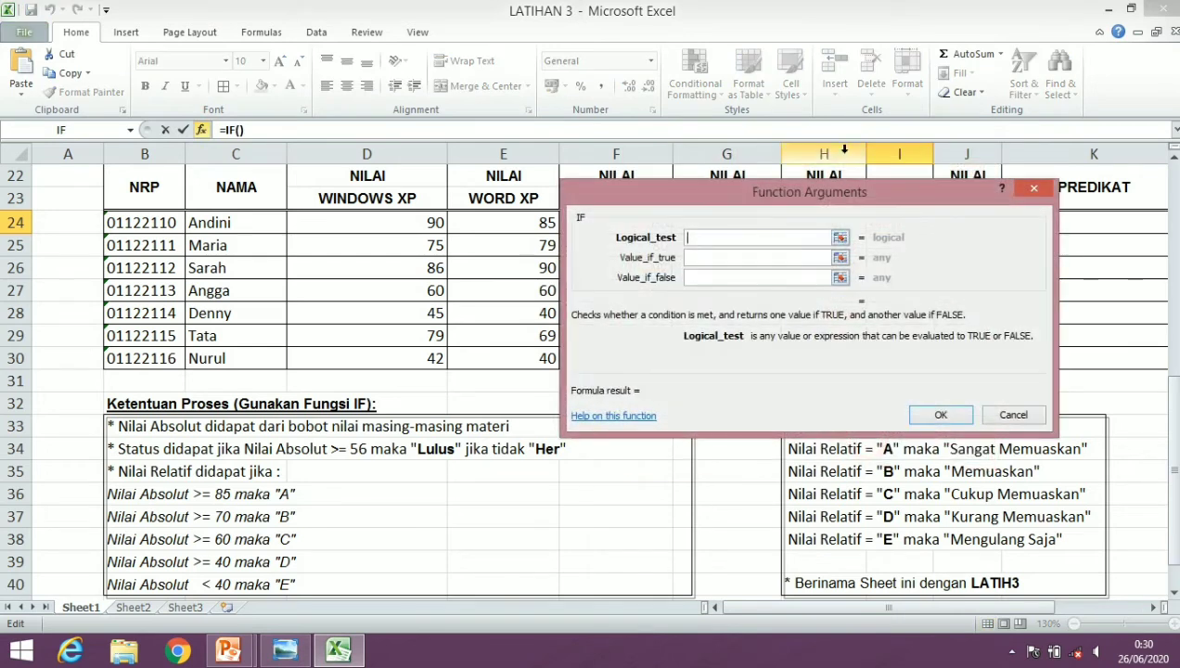
{"action": "left_click_drag", "start_coordinate": [845, 192], "coordinate": [845, 250]}
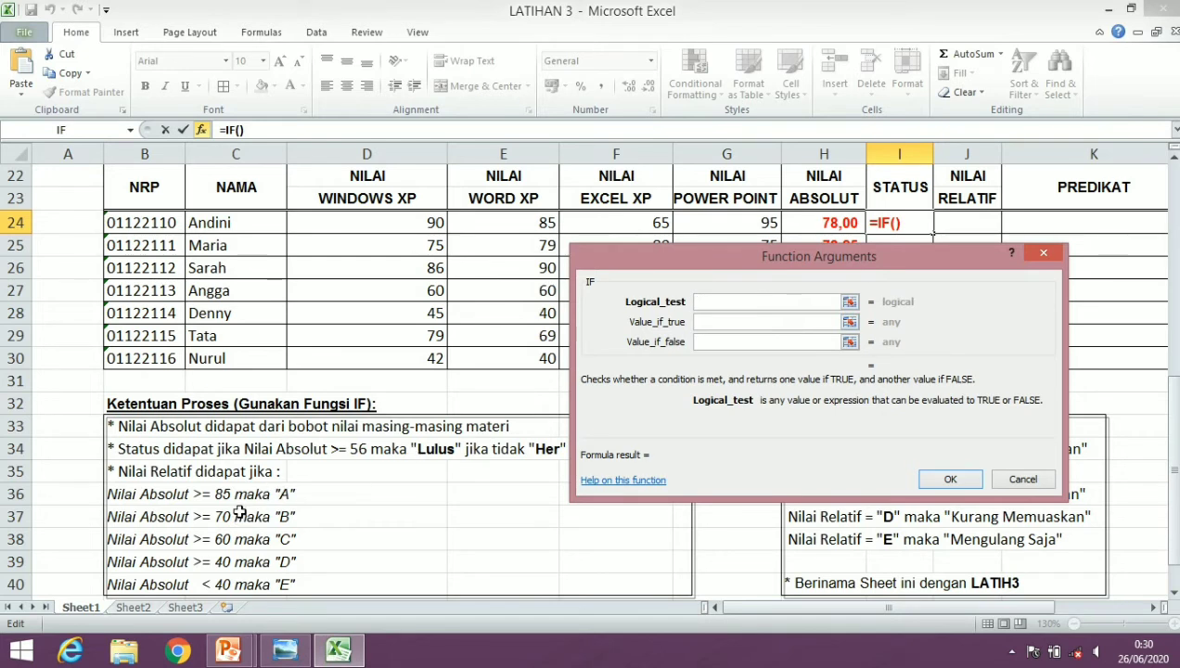
{"action": "left_click", "coordinate": [822, 223]}
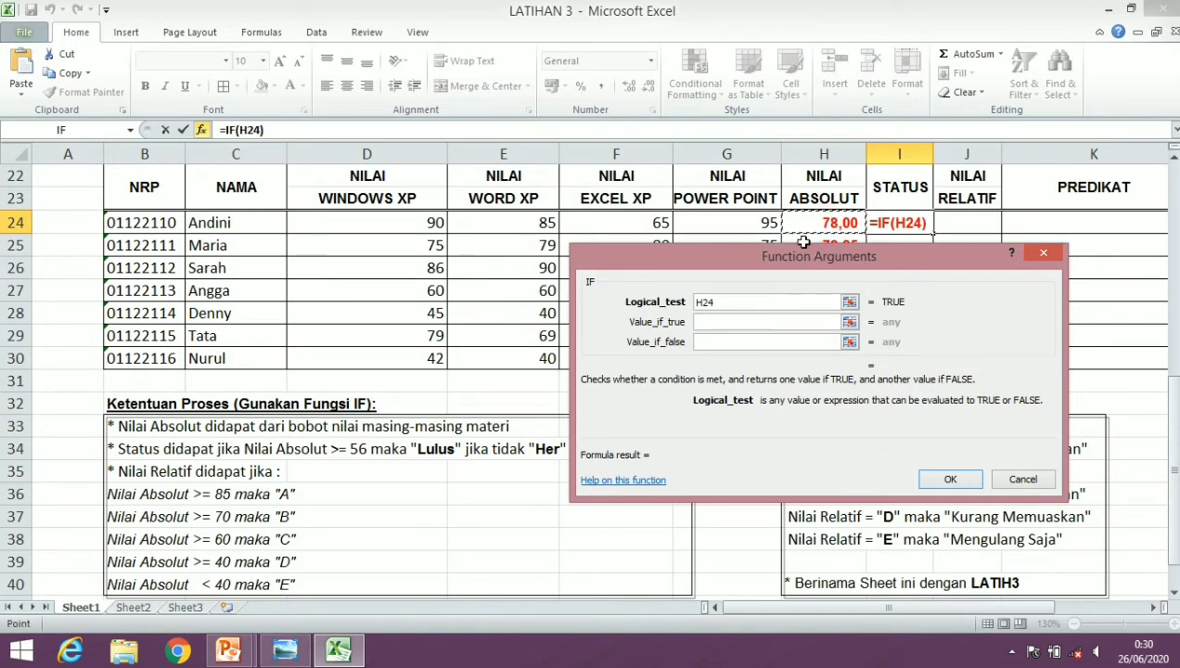
{"action": "type", "text": ">"}
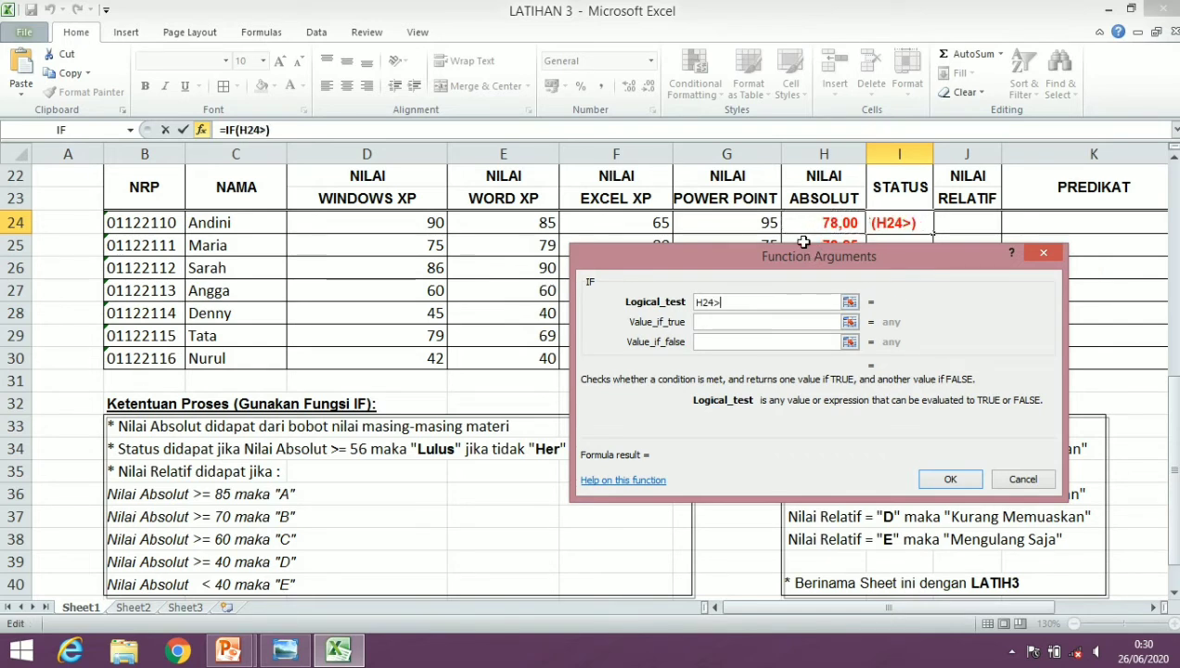
{"action": "type", "text": "="}
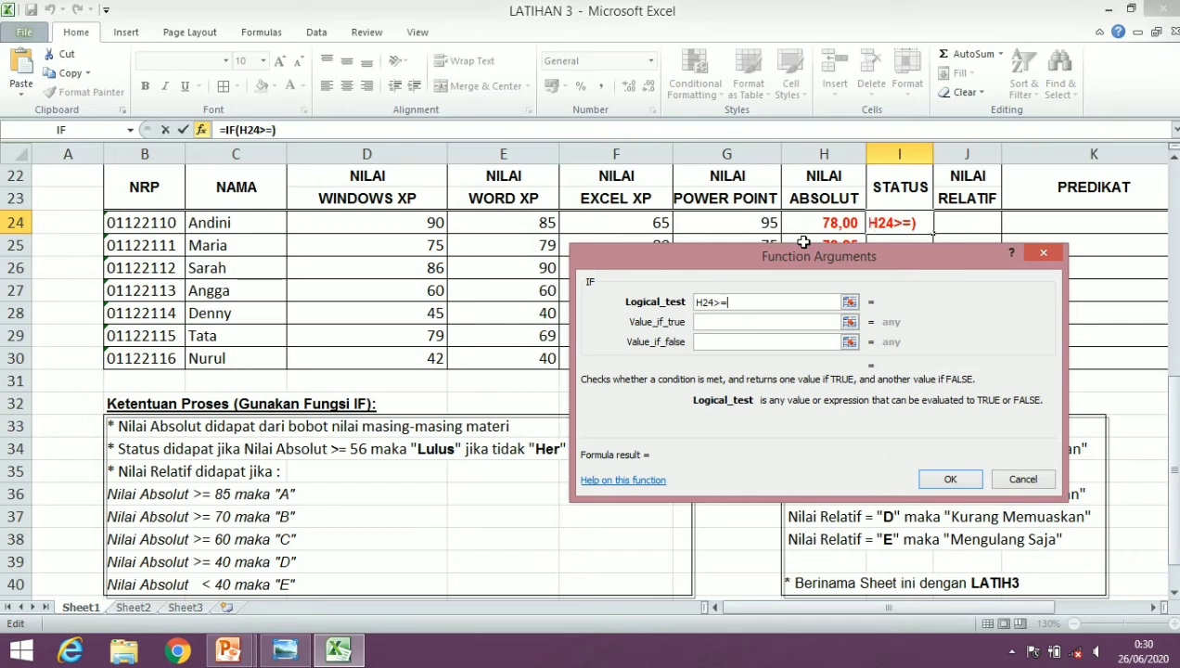
{"action": "type", "text": "56"}
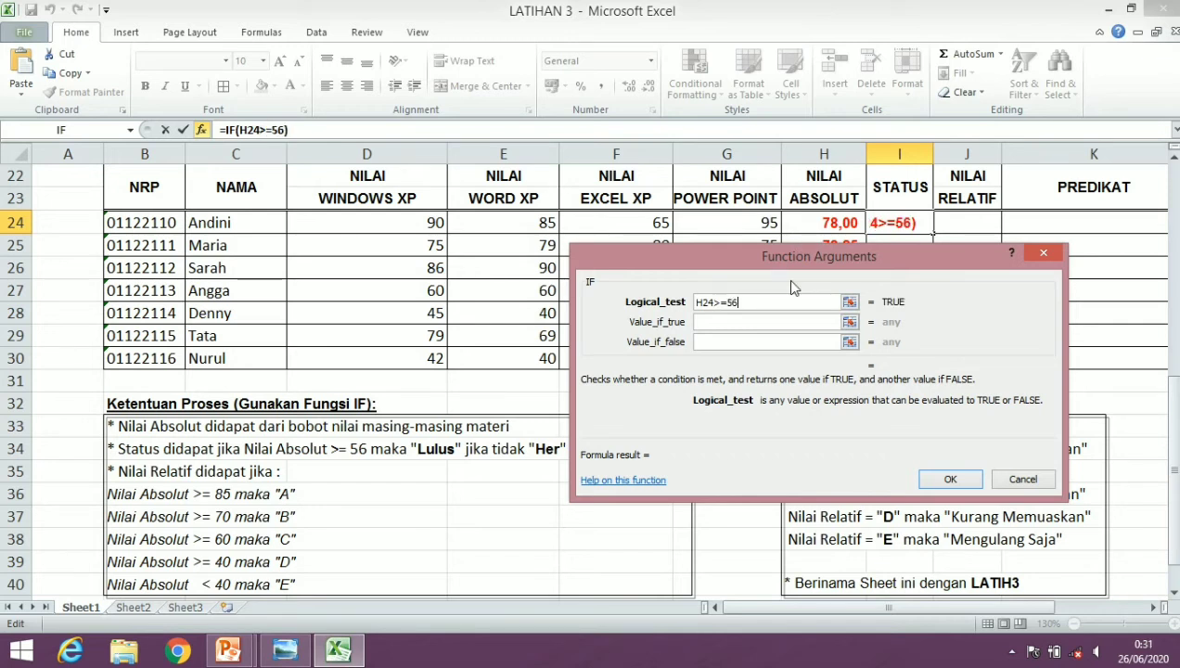
Step: Complete the I24 function with "LULUS" if true and "HER" if false, making it =IF(H24>=56;"LULUS";"HER")
{"action": "left_click", "coordinate": [798, 322]}
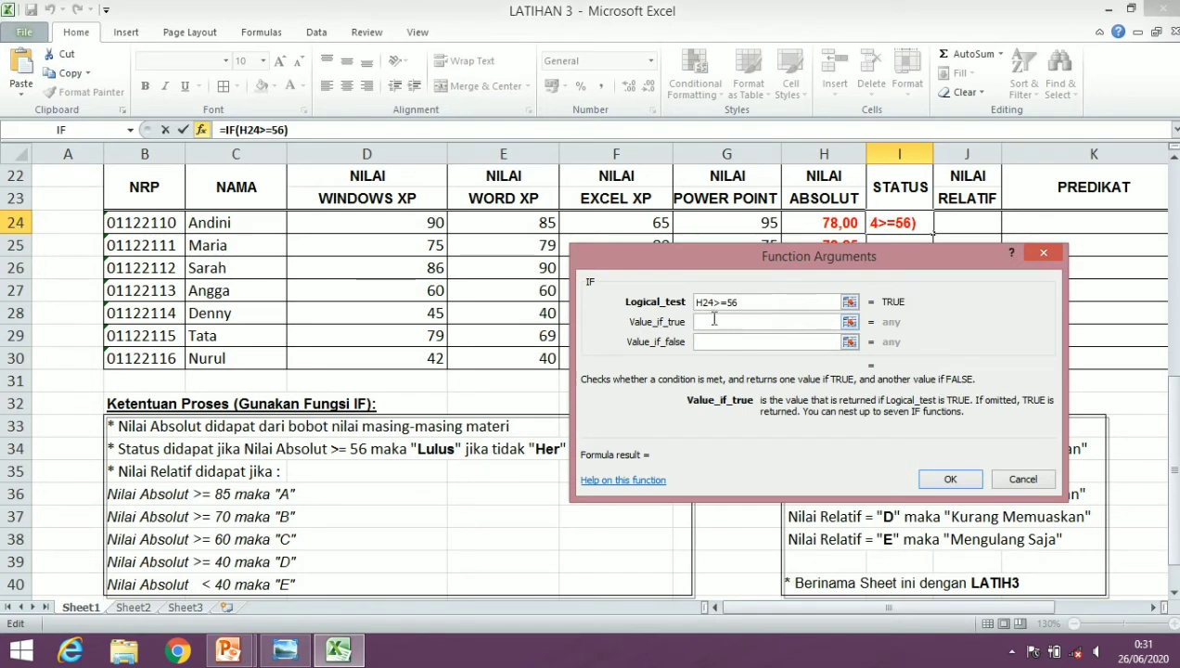
{"action": "type", "text": "LULUS"}
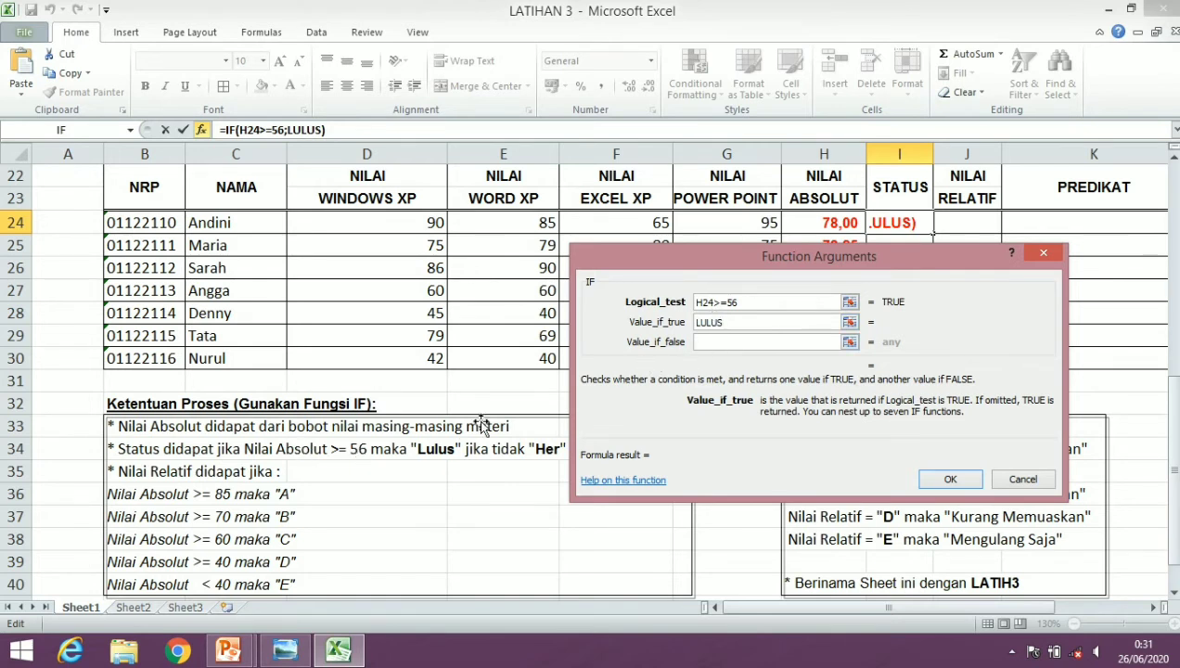
{"action": "left_click", "coordinate": [716, 341]}
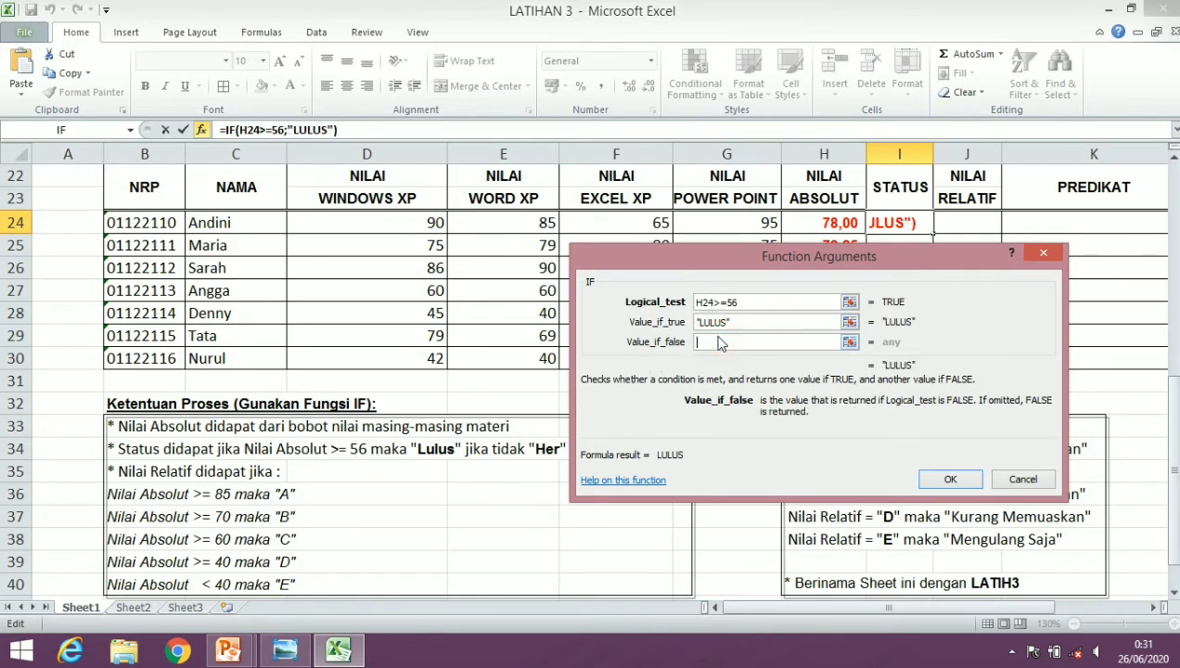
{"action": "type", "text": "\""}
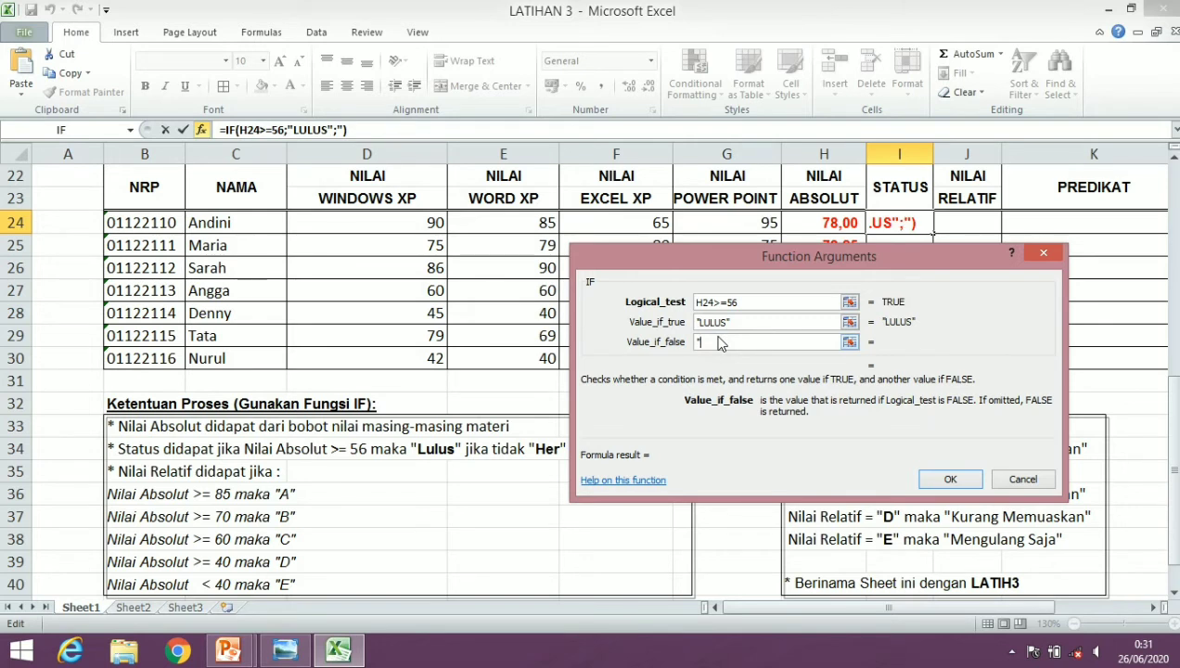
{"action": "type", "text": "HER\""}
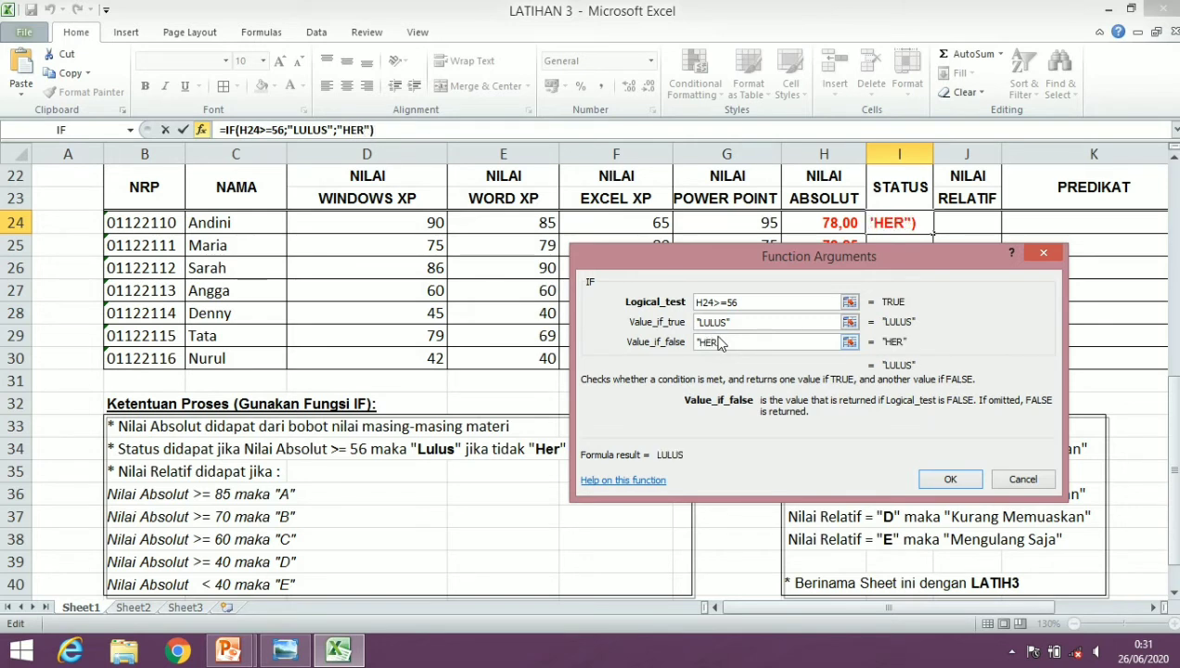
{"action": "left_click", "coordinate": [950, 480]}
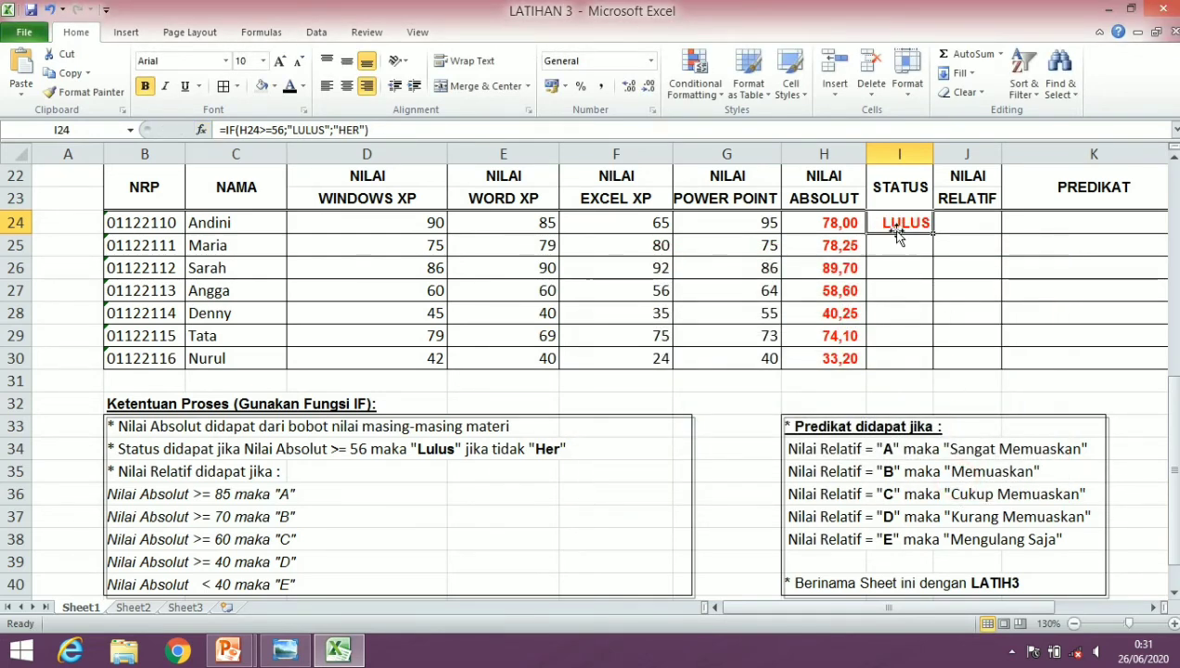
Step: Fill the STATUS formula from I24 down through I30 and check the copies in I28 and I29
{"action": "left_click_drag", "start_coordinate": [935, 234], "coordinate": [935, 349]}
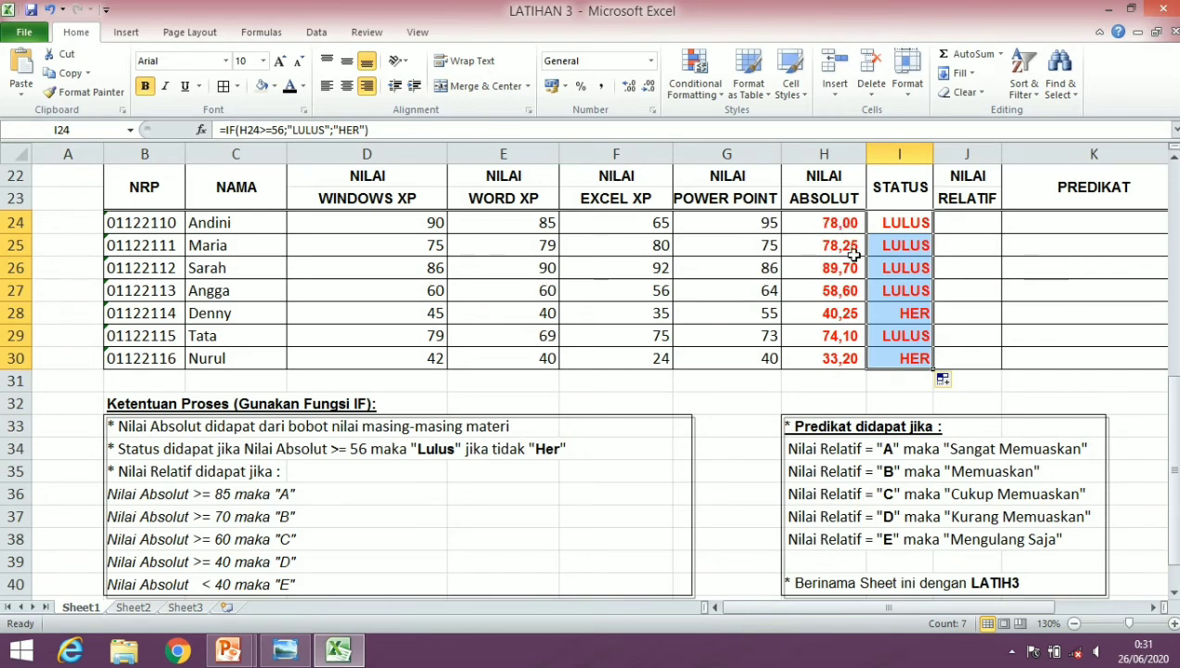
{"action": "left_click", "coordinate": [878, 315]}
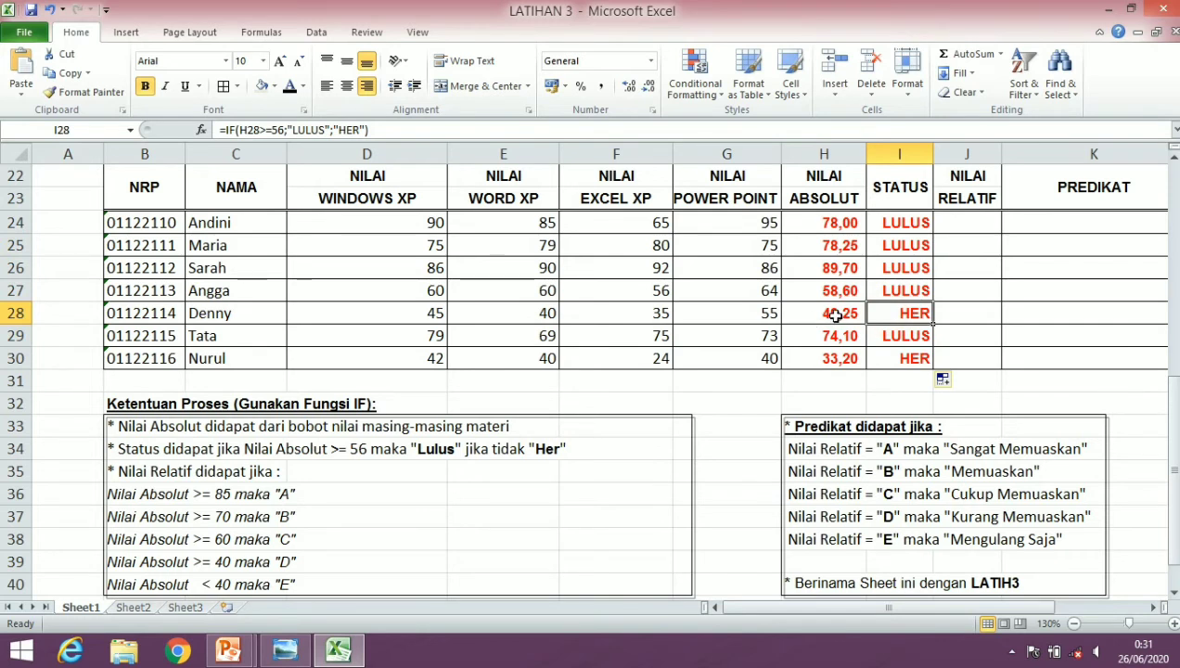
{"action": "left_click", "coordinate": [913, 340]}
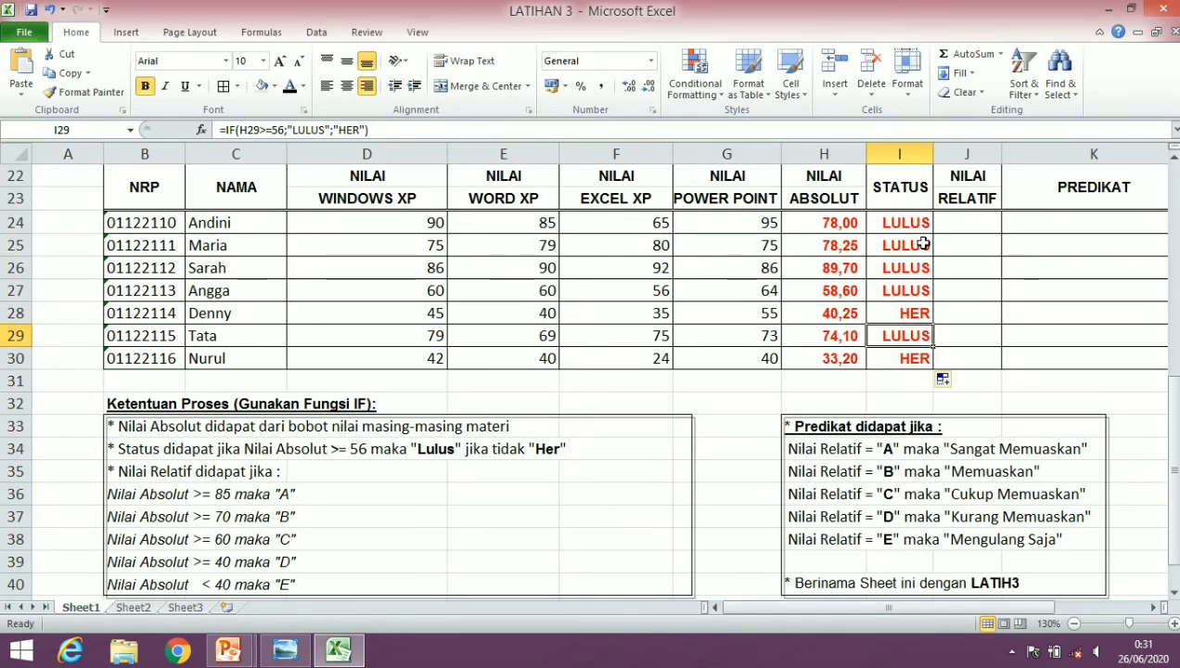
Step: Insert the IF function in the first NILAI RELATIF cell, J24, with H24>=85 as the logical test
{"action": "left_click", "coordinate": [981, 225]}
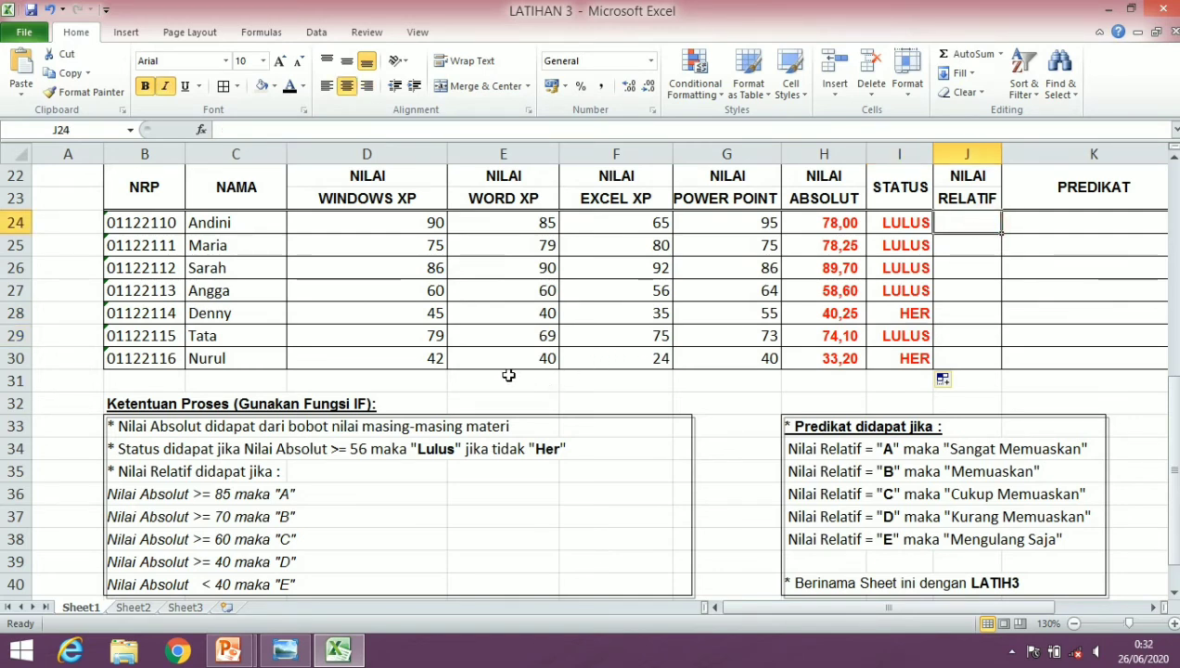
{"action": "scroll", "coordinate": [509, 375], "scroll_direction": "down", "scroll_amount": 2}
{"action": "scroll", "coordinate": [508, 375], "scroll_direction": "up", "scroll_amount": 2}
{"action": "scroll", "coordinate": [800, 442], "scroll_direction": "down", "scroll_amount": 1}
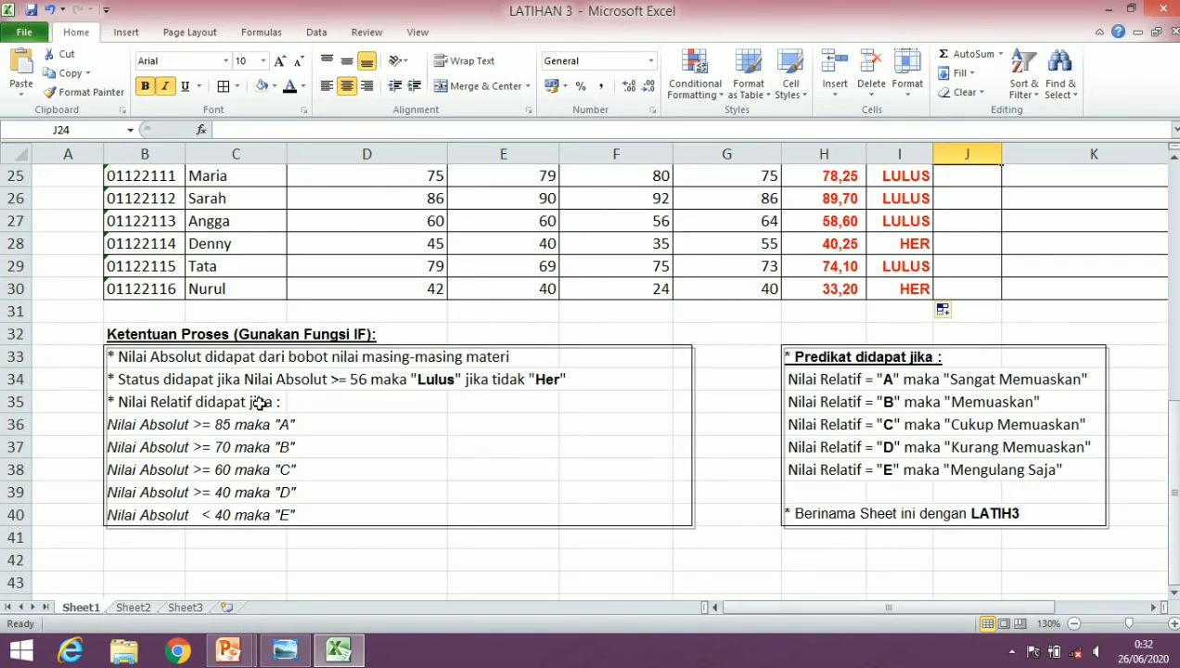
{"action": "scroll", "coordinate": [920, 276], "scroll_direction": "up", "scroll_amount": 1}
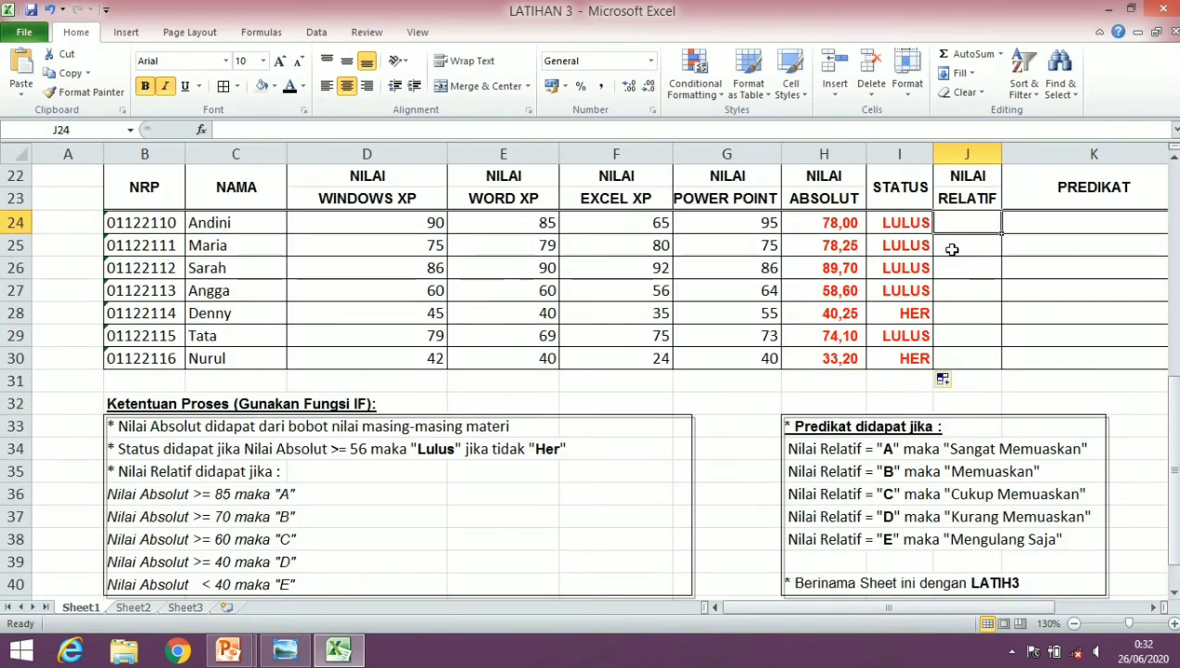
{"action": "left_click", "coordinate": [200, 131]}
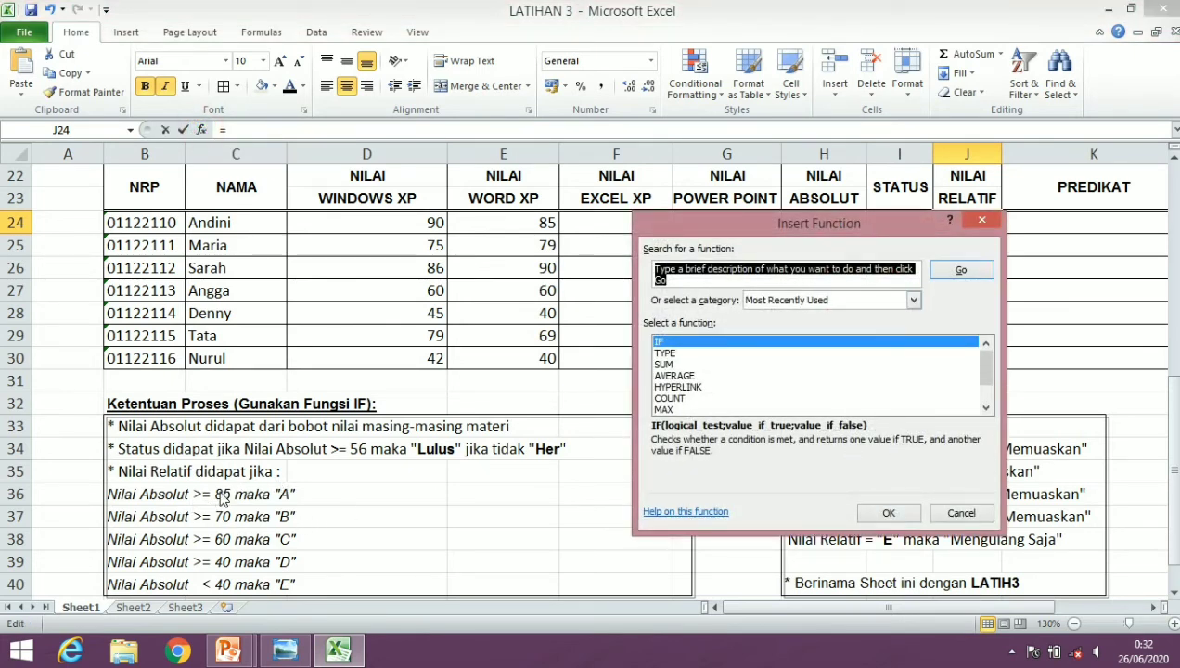
{"action": "left_click", "coordinate": [885, 513]}
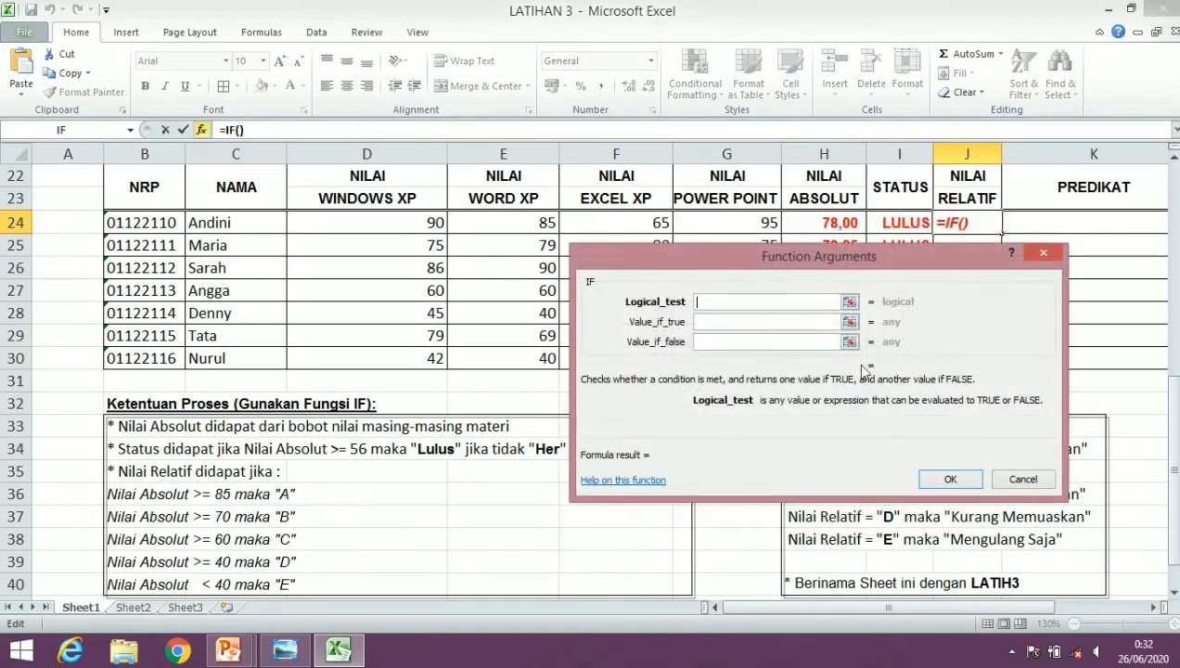
{"action": "left_click_drag", "start_coordinate": [835, 258], "coordinate": [820, 362]}
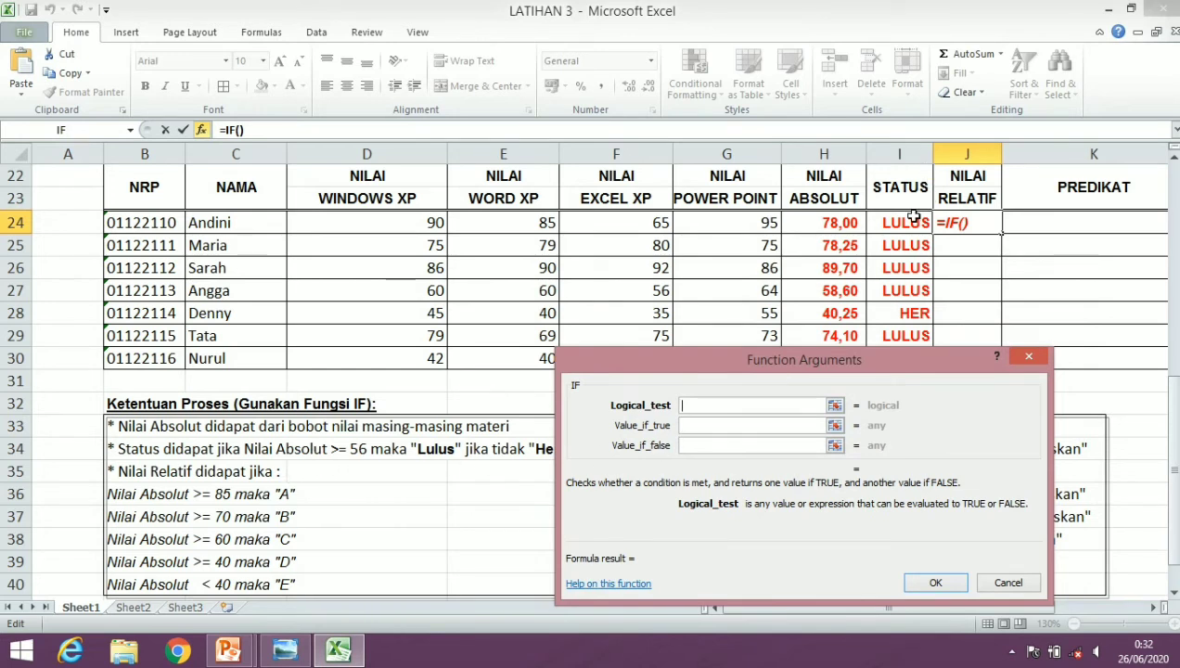
{"action": "left_click", "coordinate": [853, 227]}
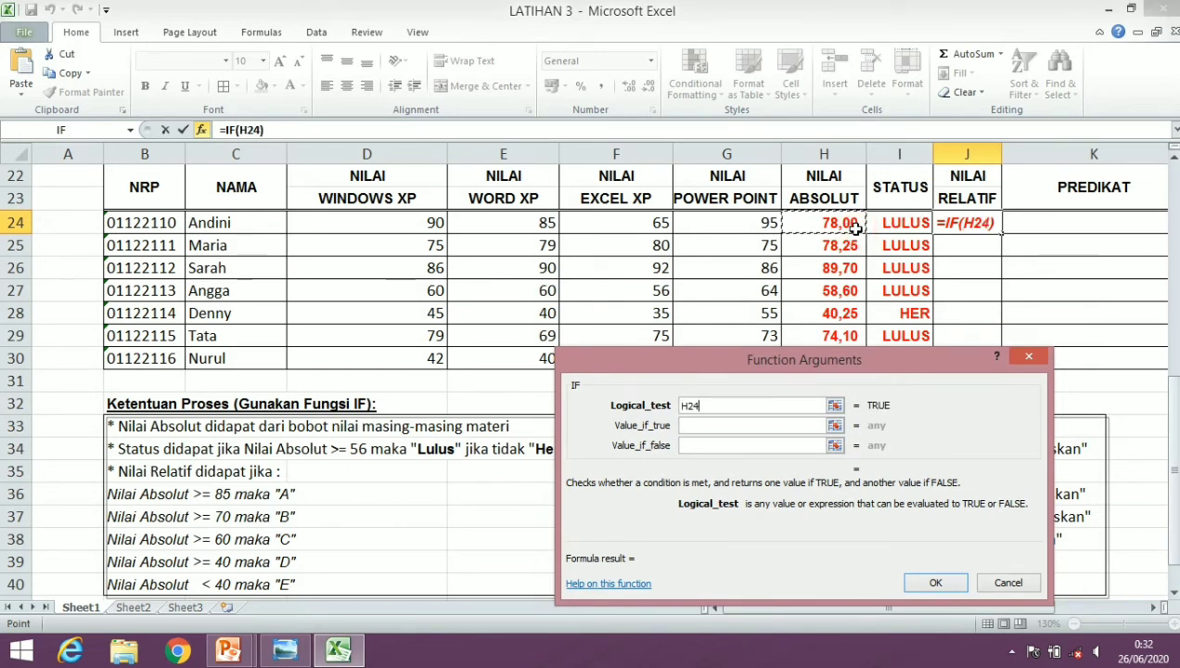
{"action": "type", "text": ">"}
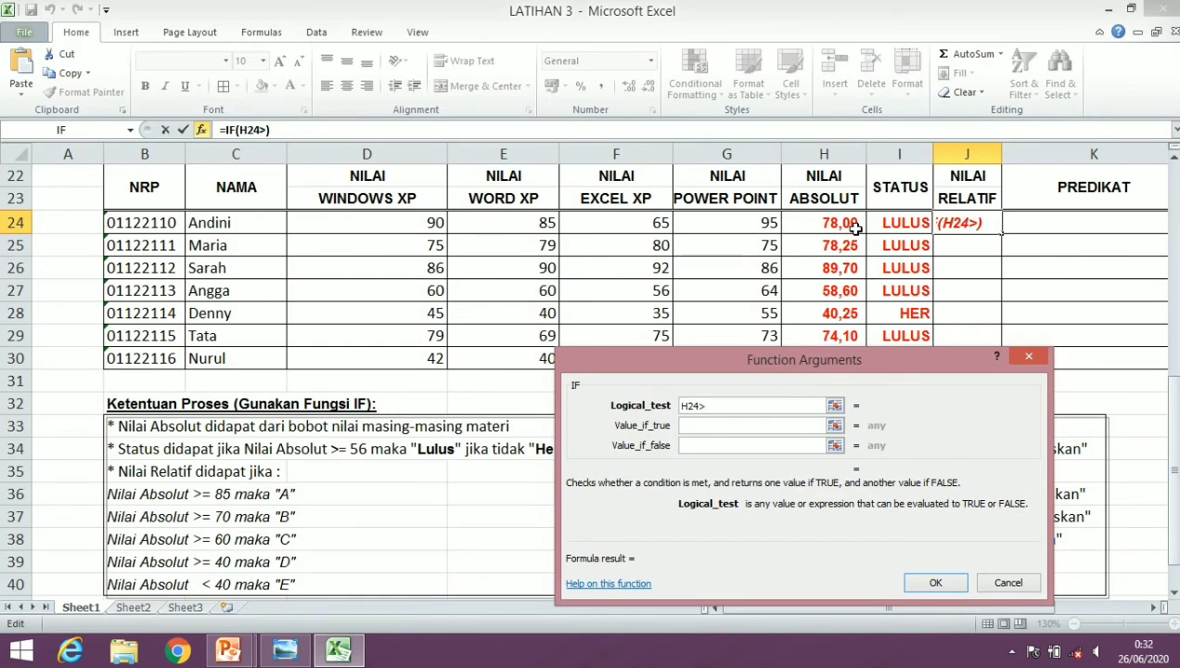
{"action": "type", "text": "=85"}
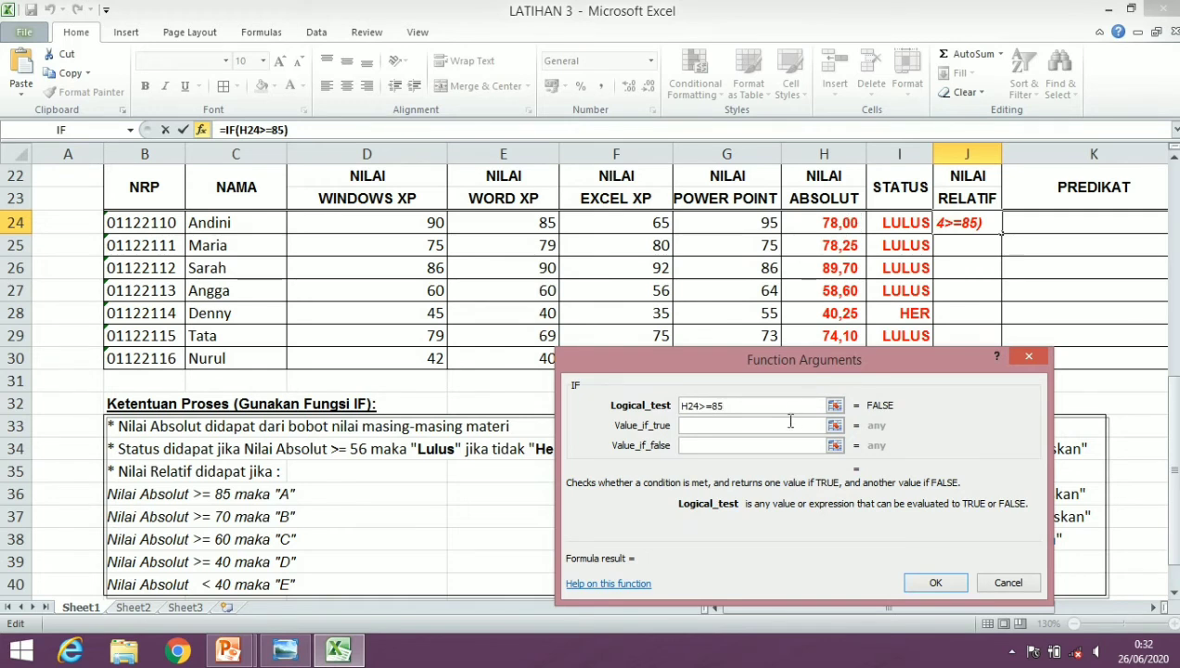
Step: Set the J24 function to return "A" if true and nest an empty IF() as its value if false
{"action": "left_click", "coordinate": [761, 428]}
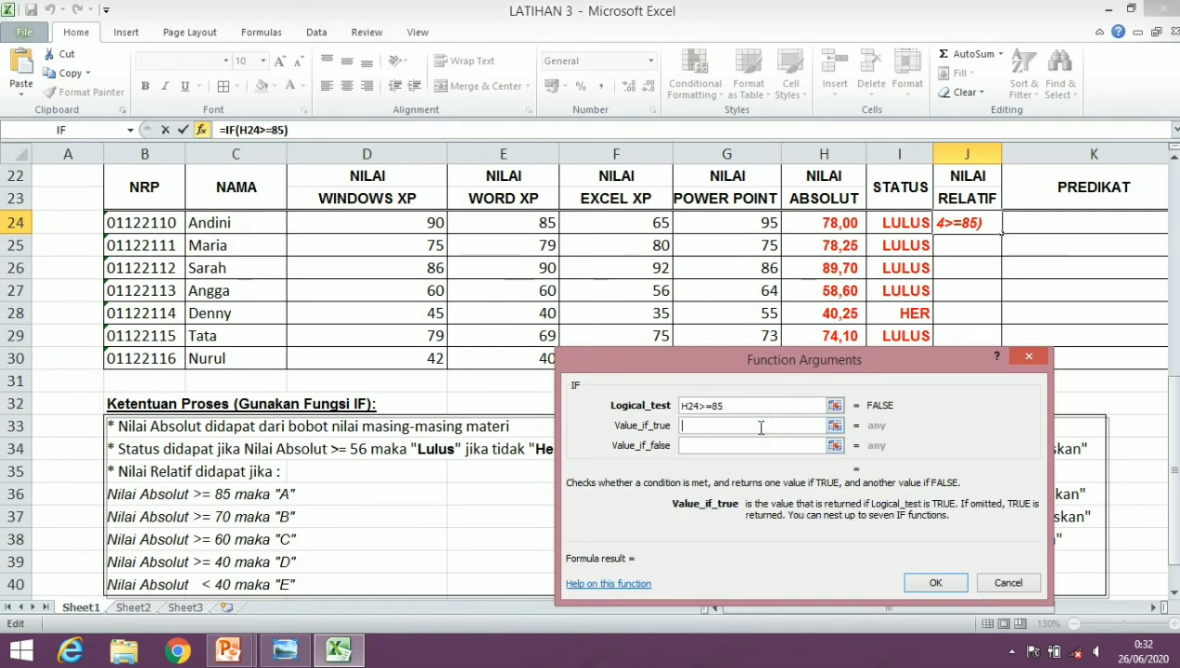
{"action": "type", "text": "\"A"}
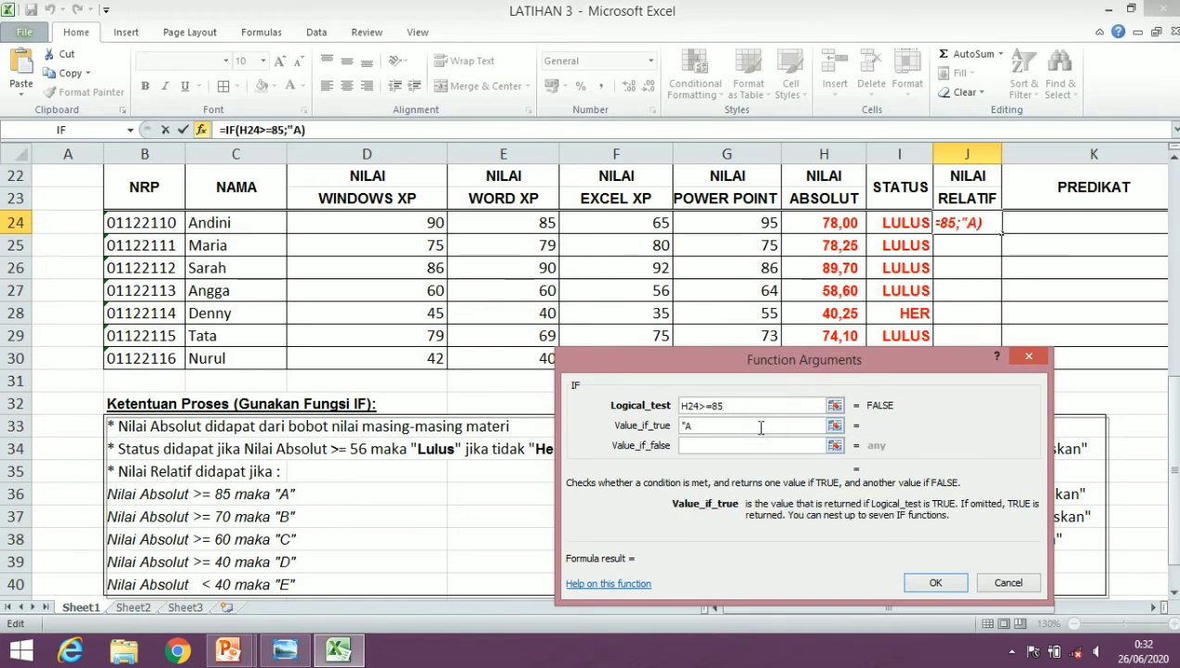
{"action": "type", "text": "\""}
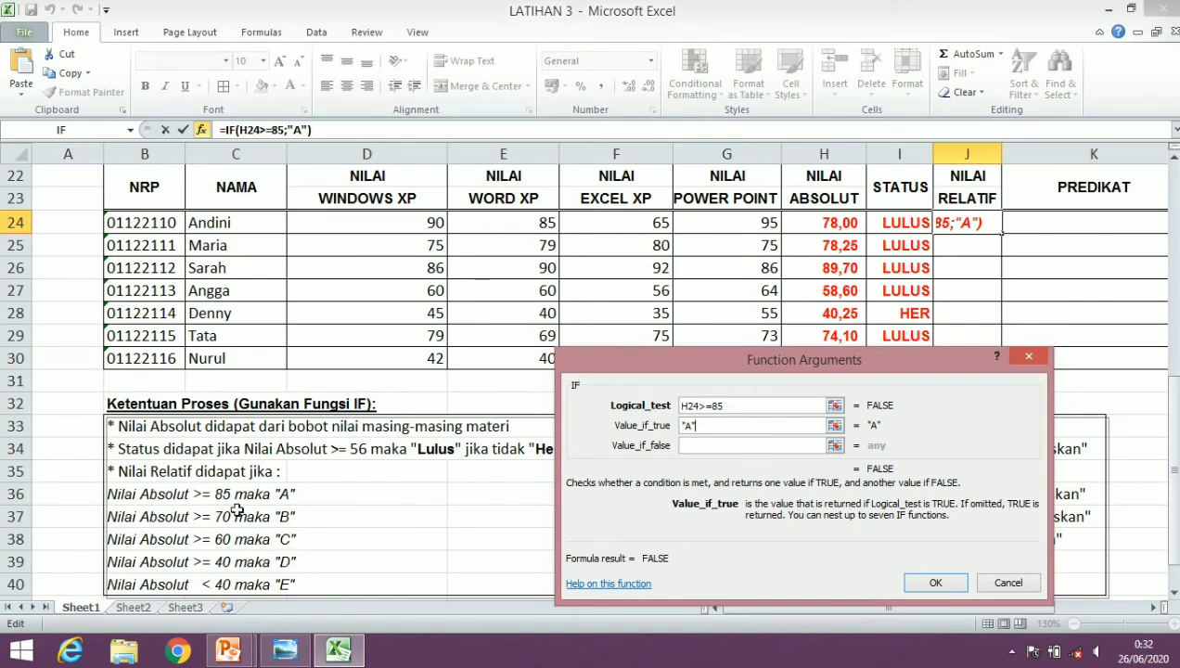
{"action": "left_click", "coordinate": [725, 446]}
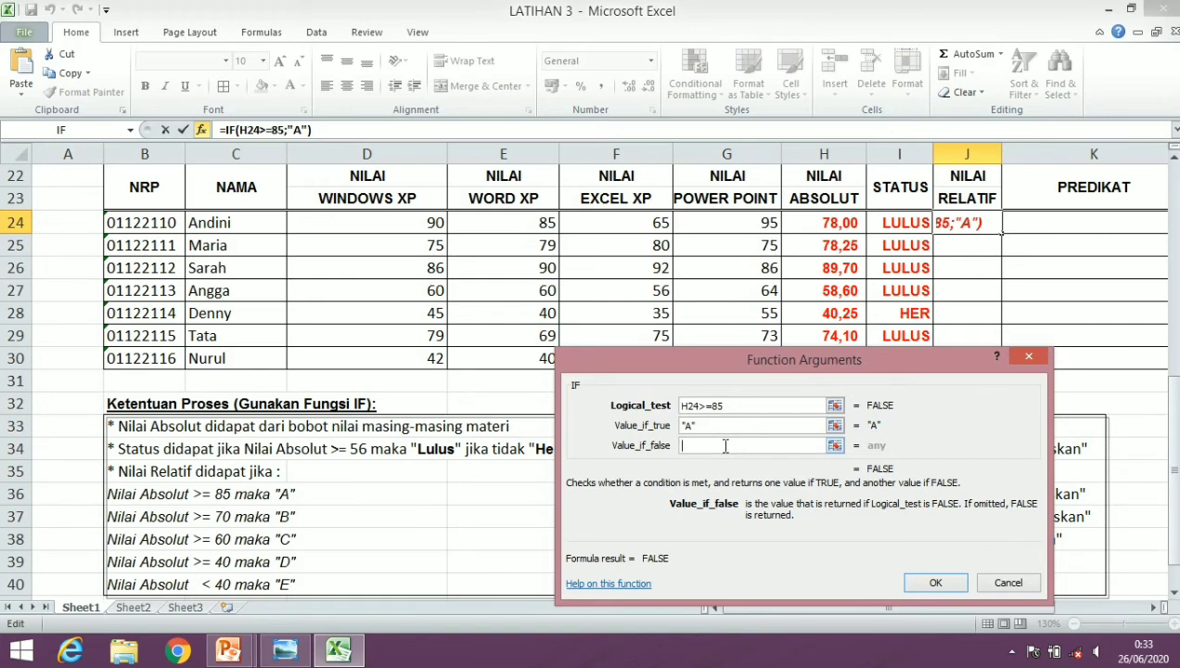
{"action": "type", "text": "IF"}
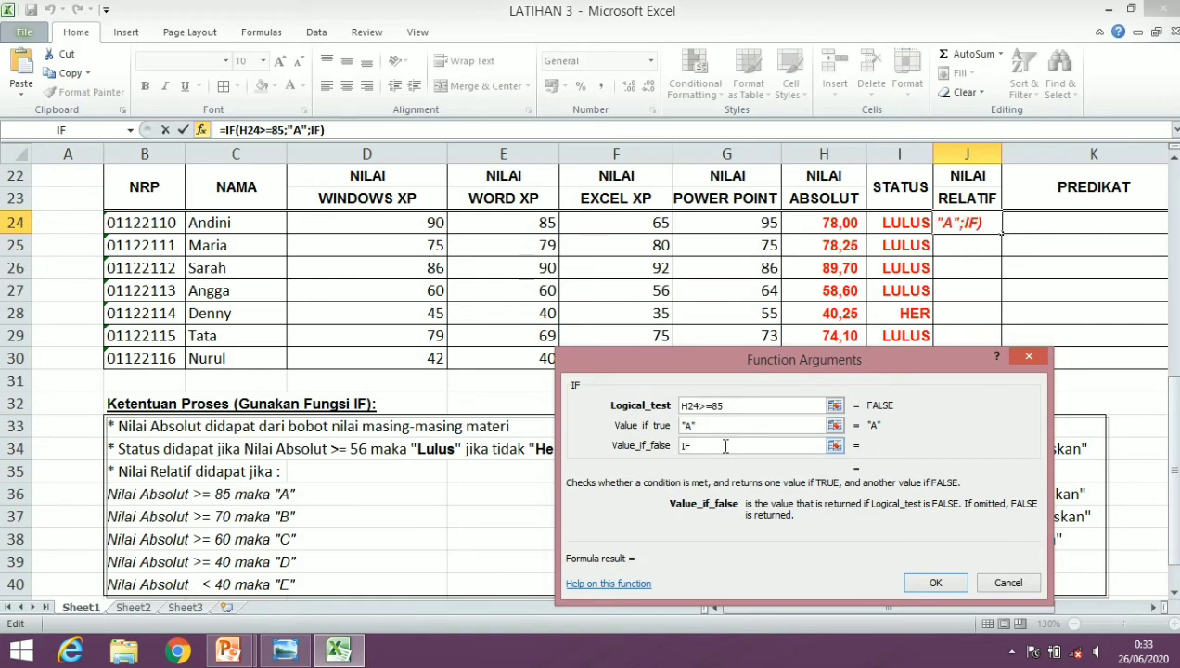
{"action": "type", "text": "()"}
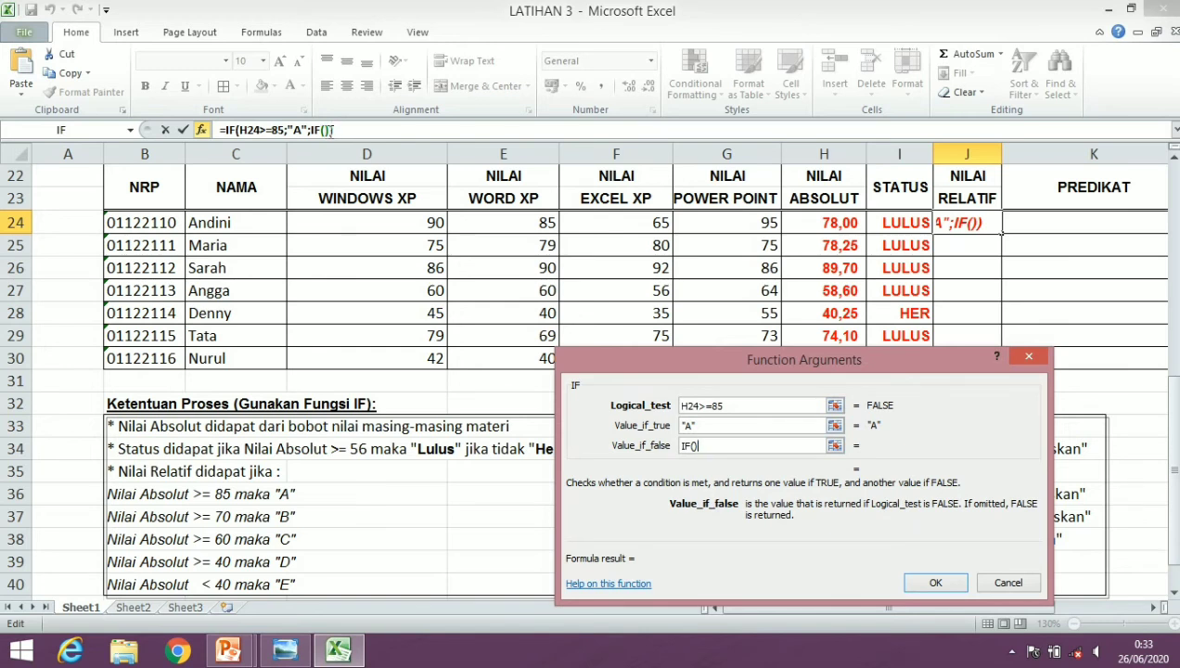
Step: Fill the second IF in J24 with the test H24>=70, "B" if true, and another empty IF() if false
{"action": "left_click", "coordinate": [326, 130]}
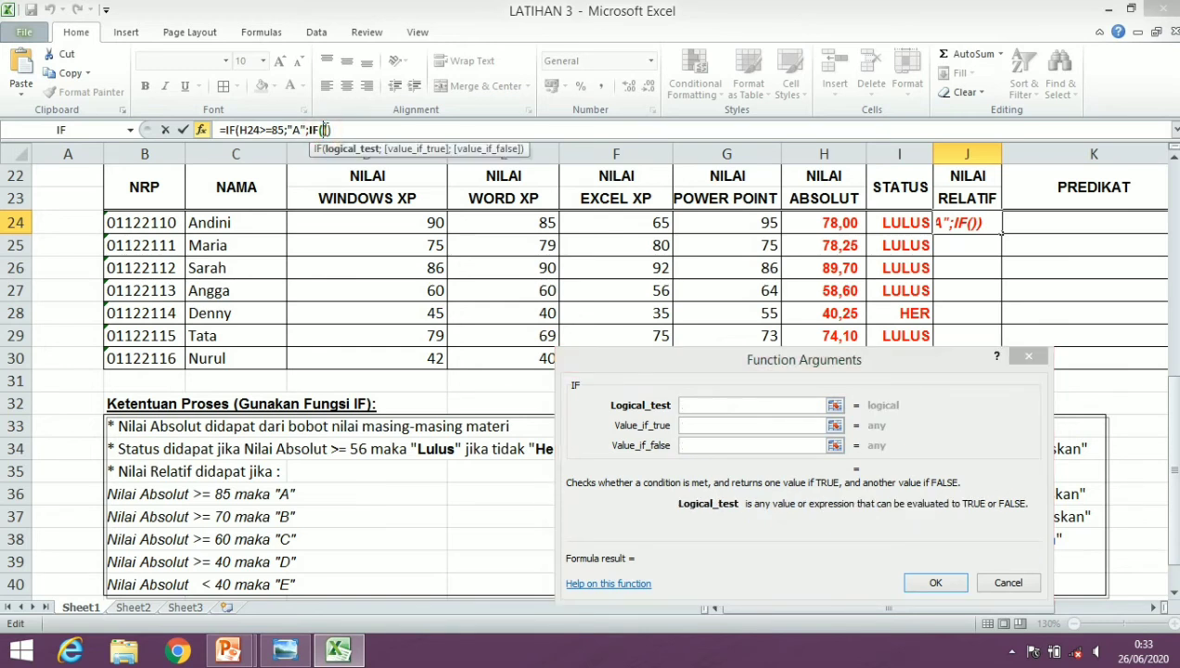
{"action": "left_click", "coordinate": [734, 405]}
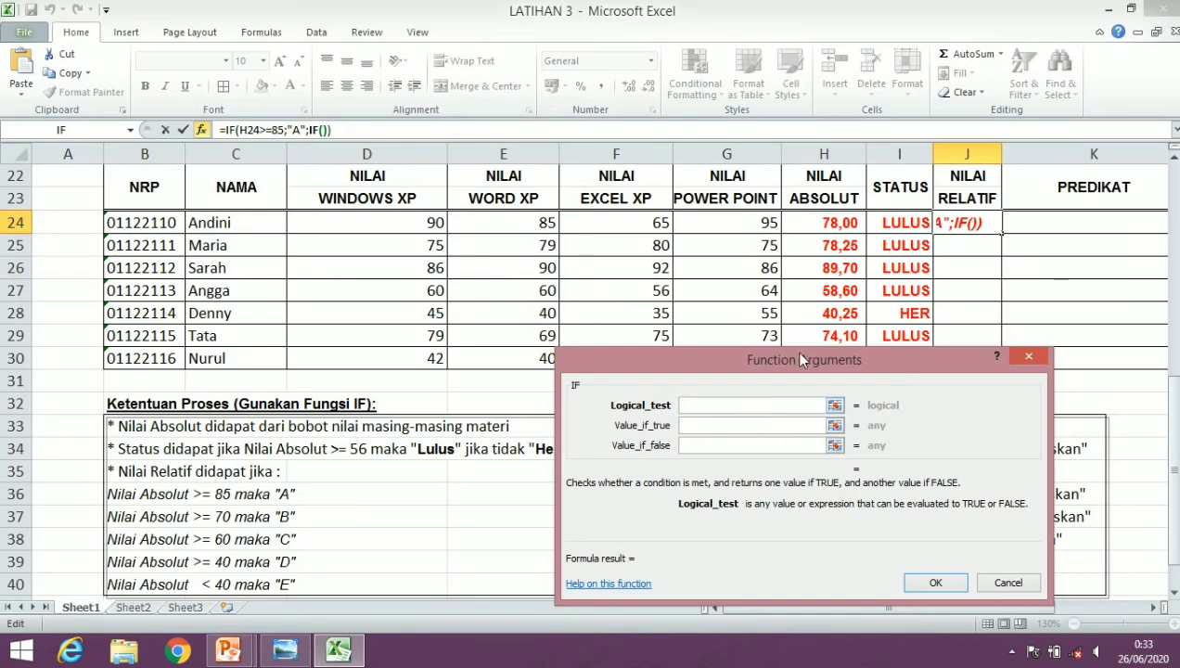
{"action": "left_click", "coordinate": [830, 223]}
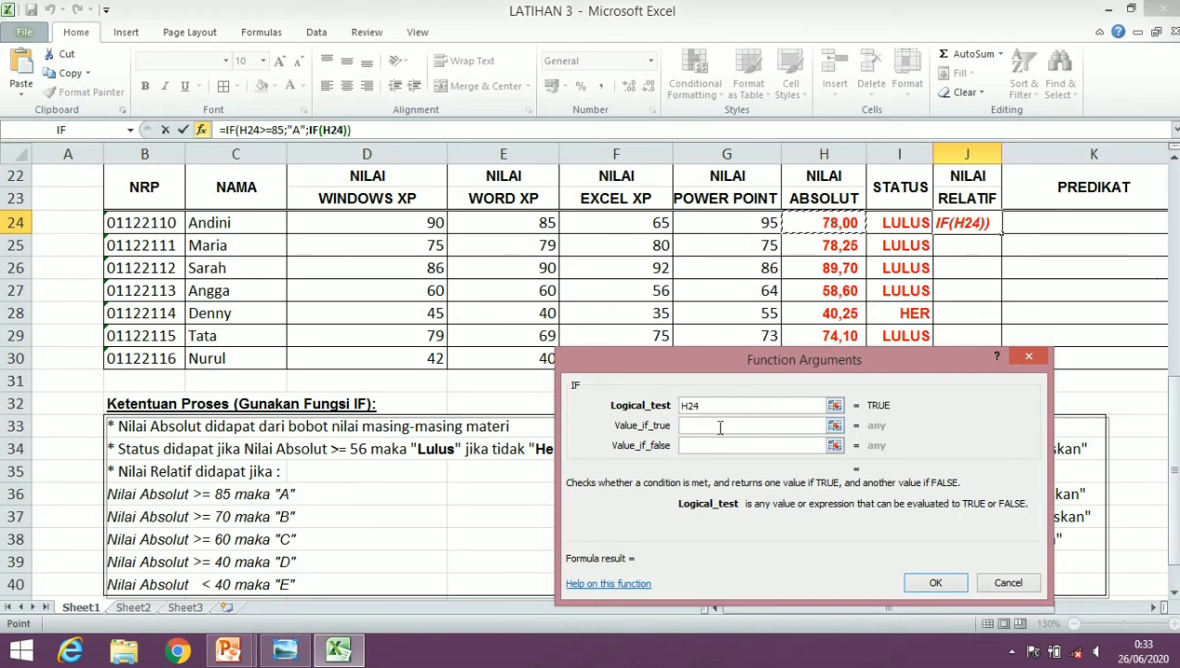
{"action": "type", "text": ">"}
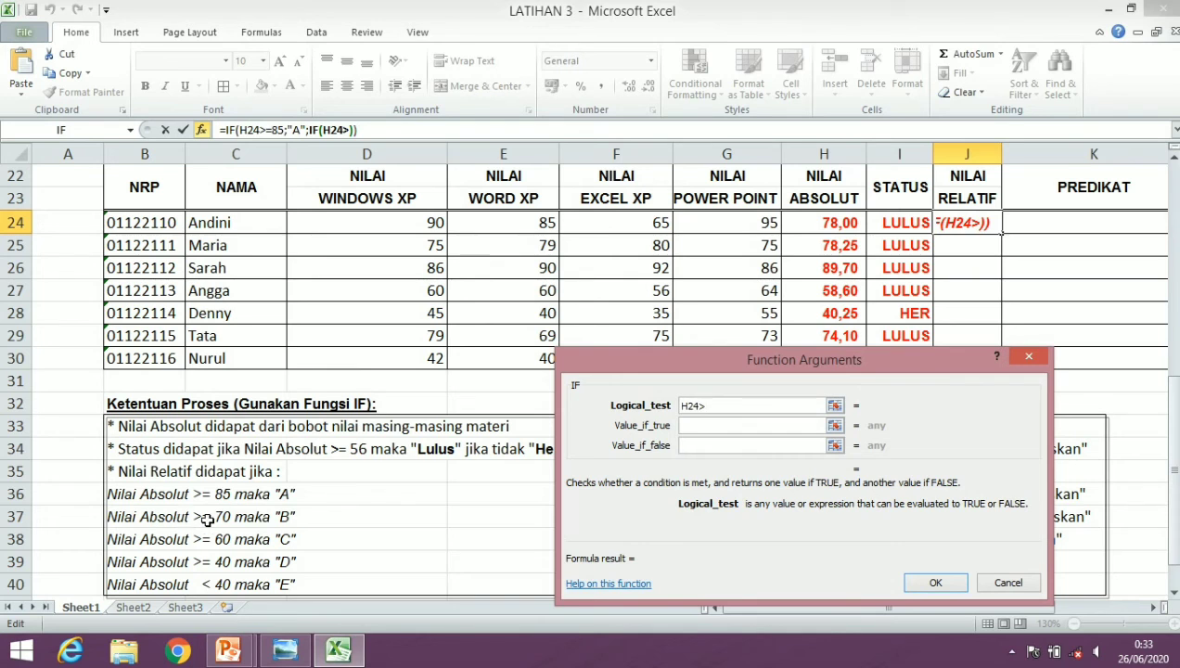
{"action": "type", "text": "="}
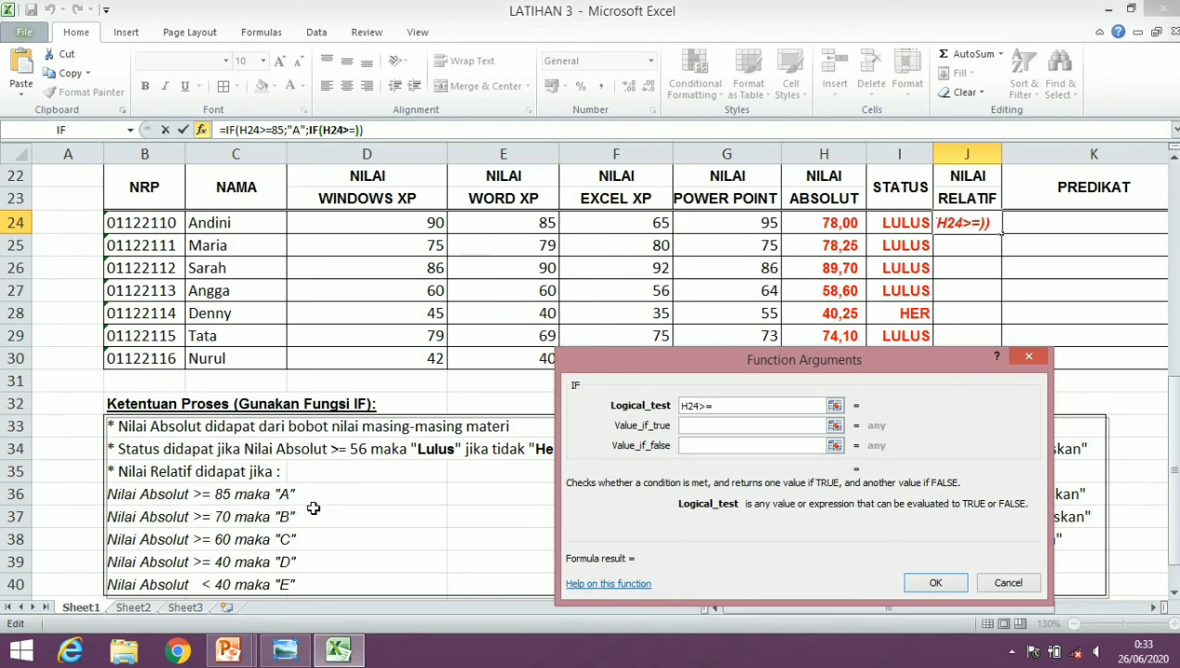
{"action": "type", "text": "7"}
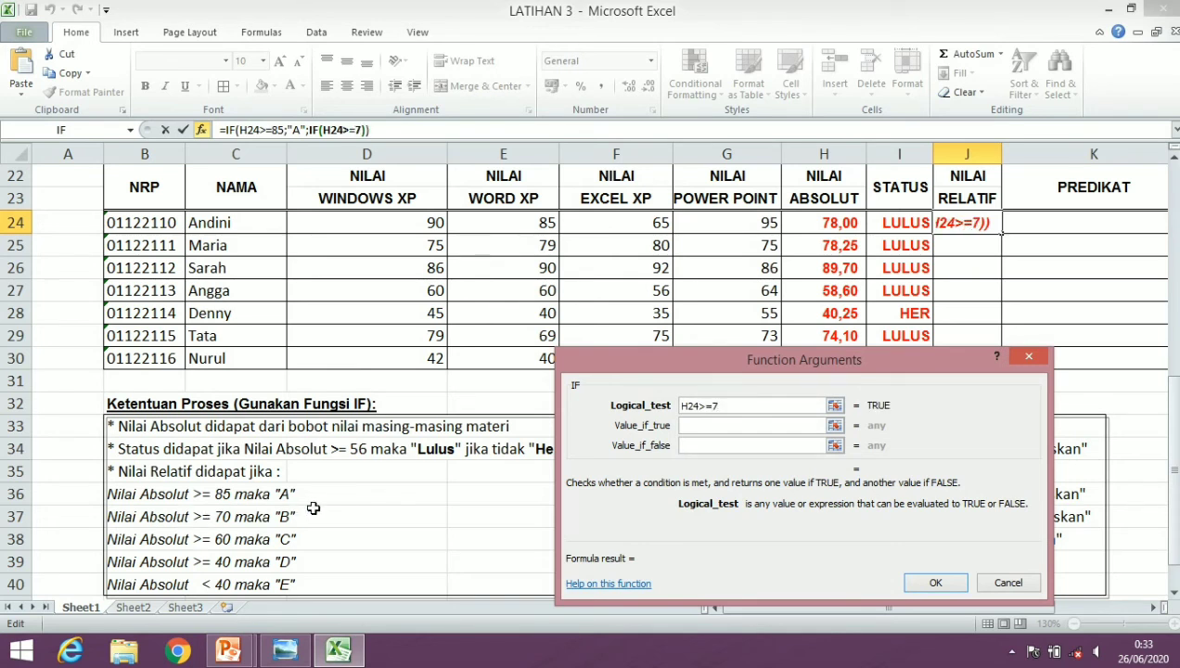
{"action": "type", "text": "0"}
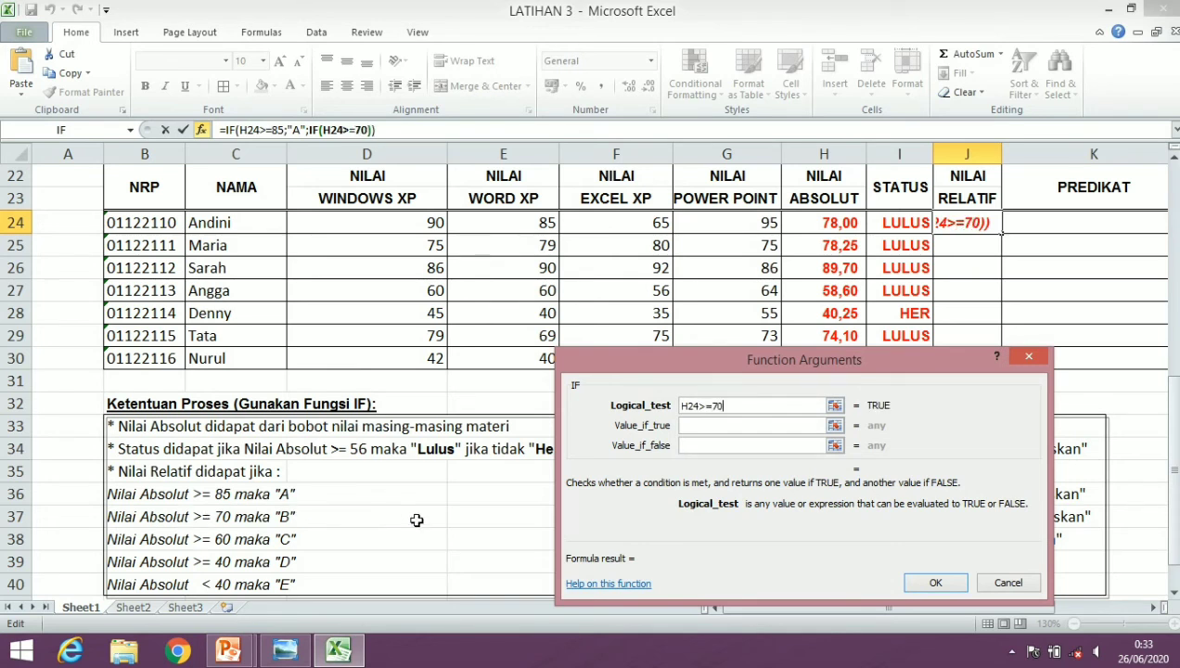
{"action": "left_click", "coordinate": [691, 405]}
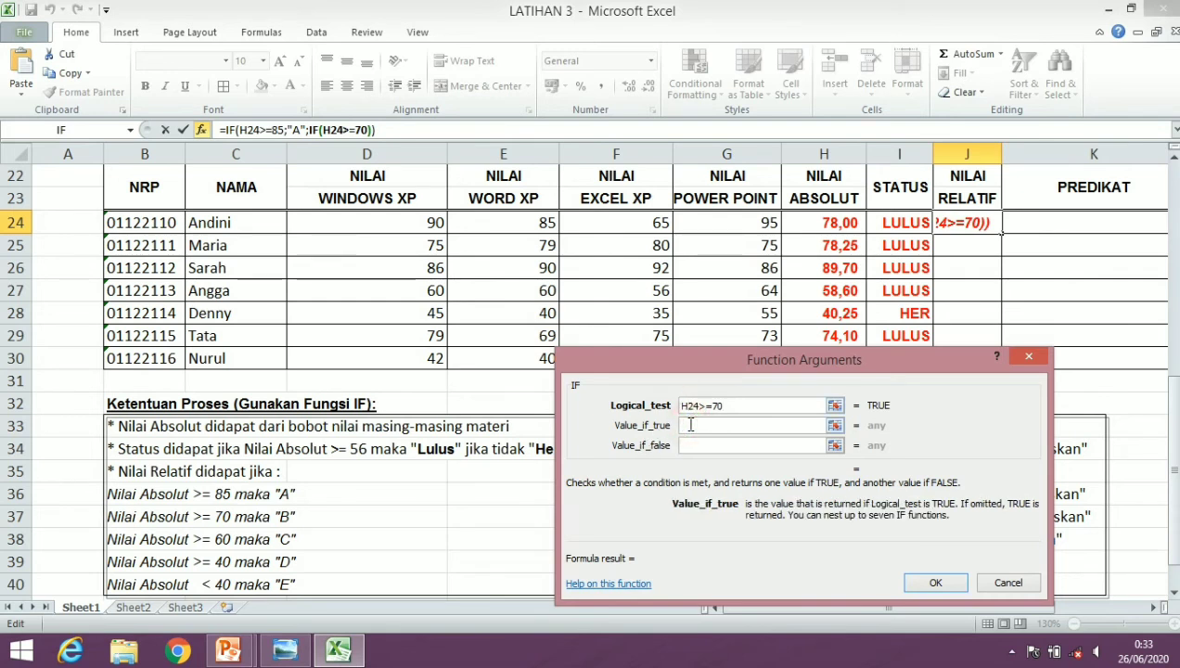
{"action": "type", "text": "B"}
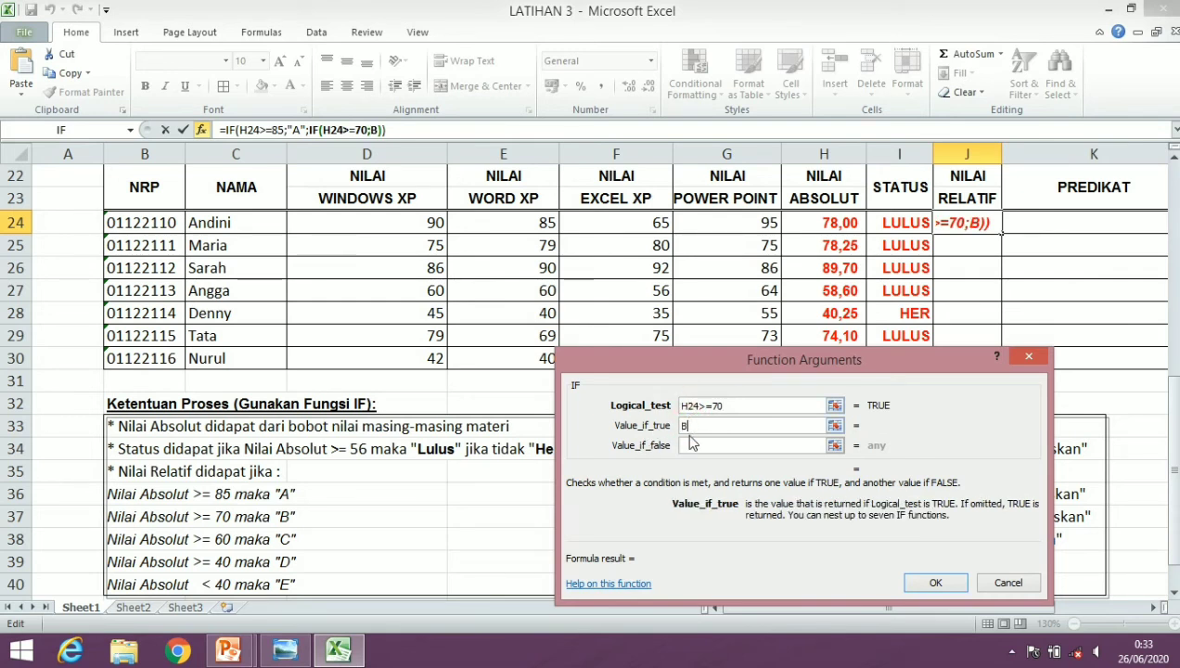
{"action": "left_click", "coordinate": [685, 446]}
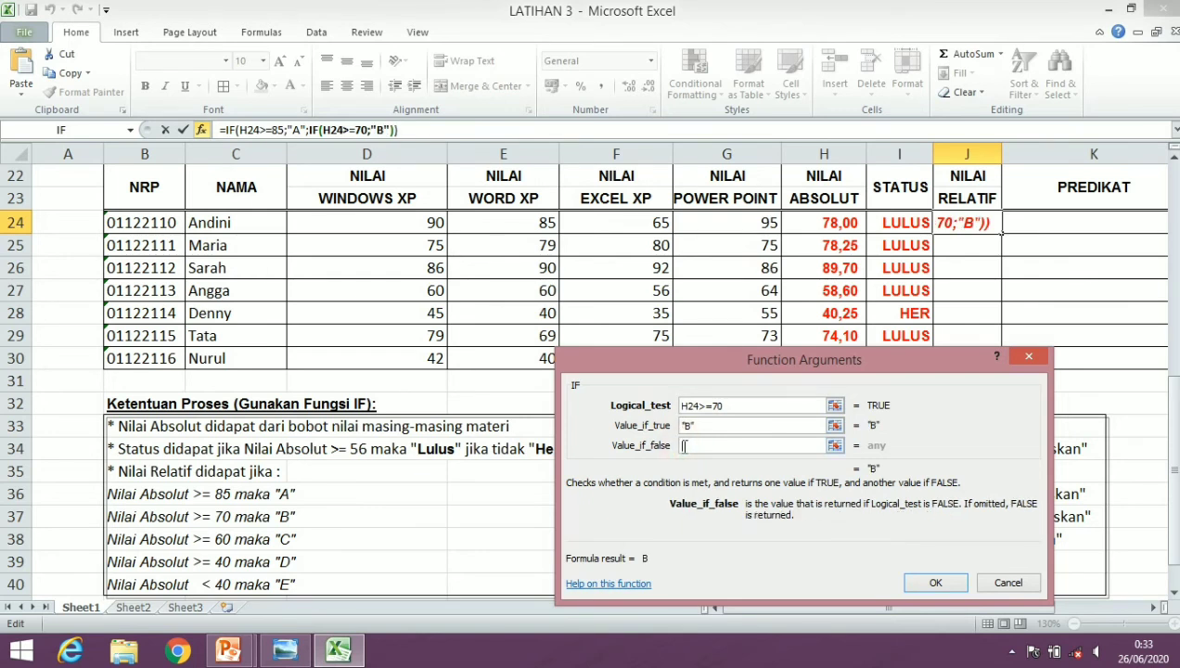
{"action": "type", "text": "IF"}
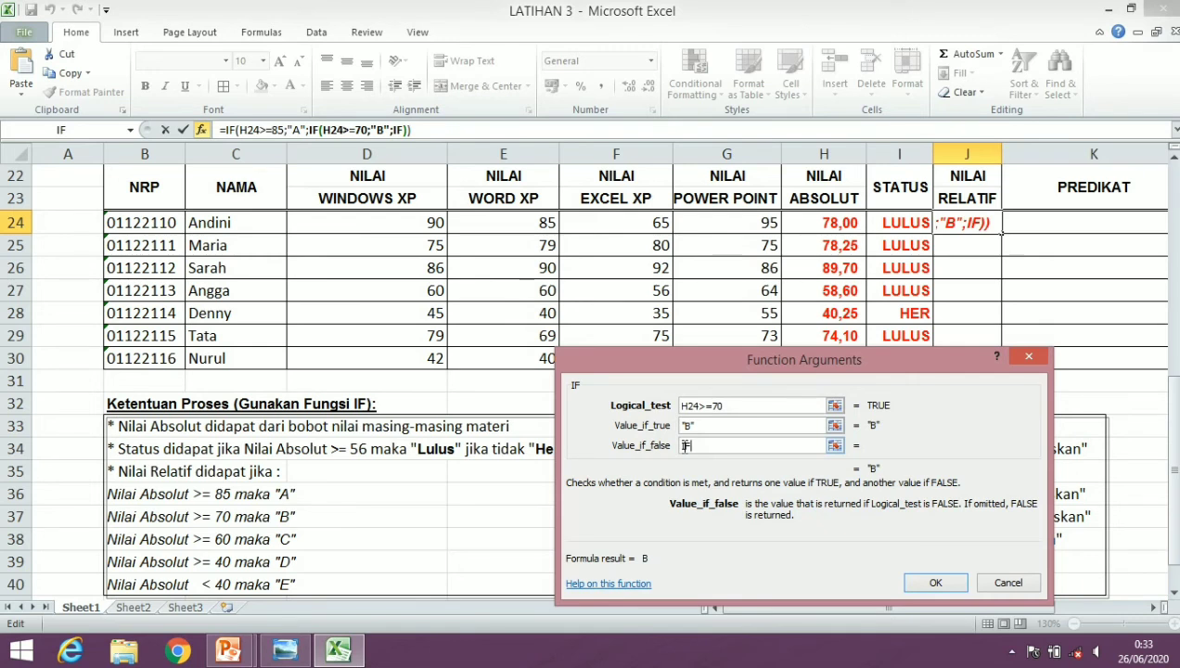
{"action": "type", "text": "()"}
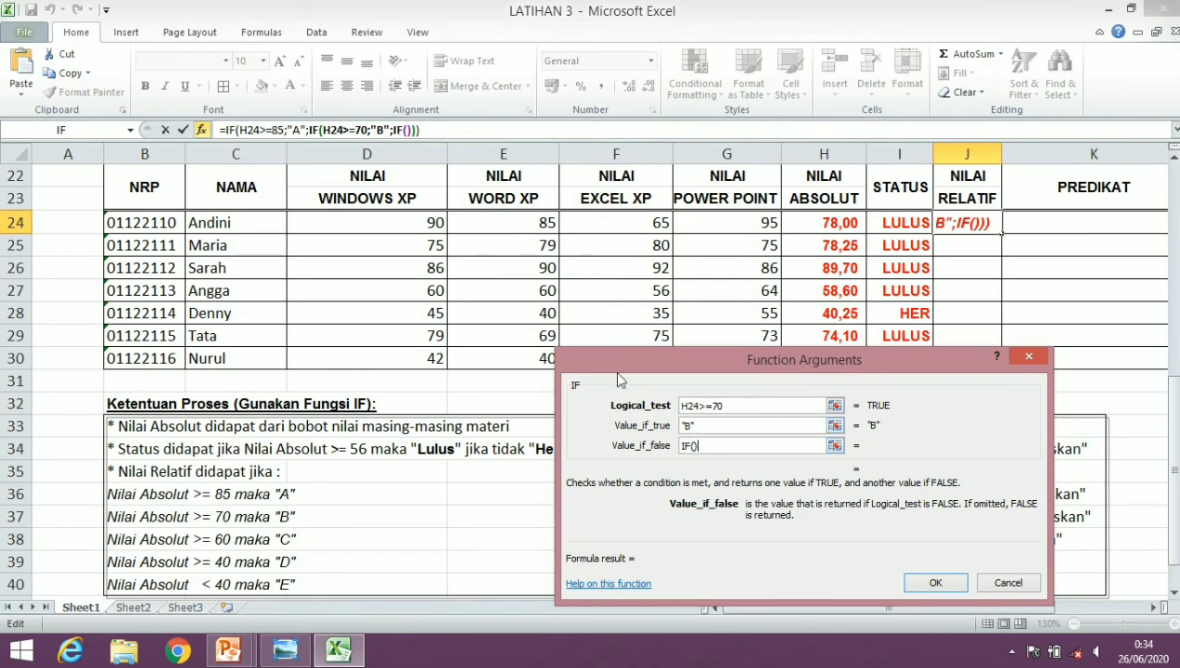
Step: Fill the third IF in J24 with the test H24>=60, "C" if true, and another empty IF() if false
{"action": "left_click", "coordinate": [409, 132]}
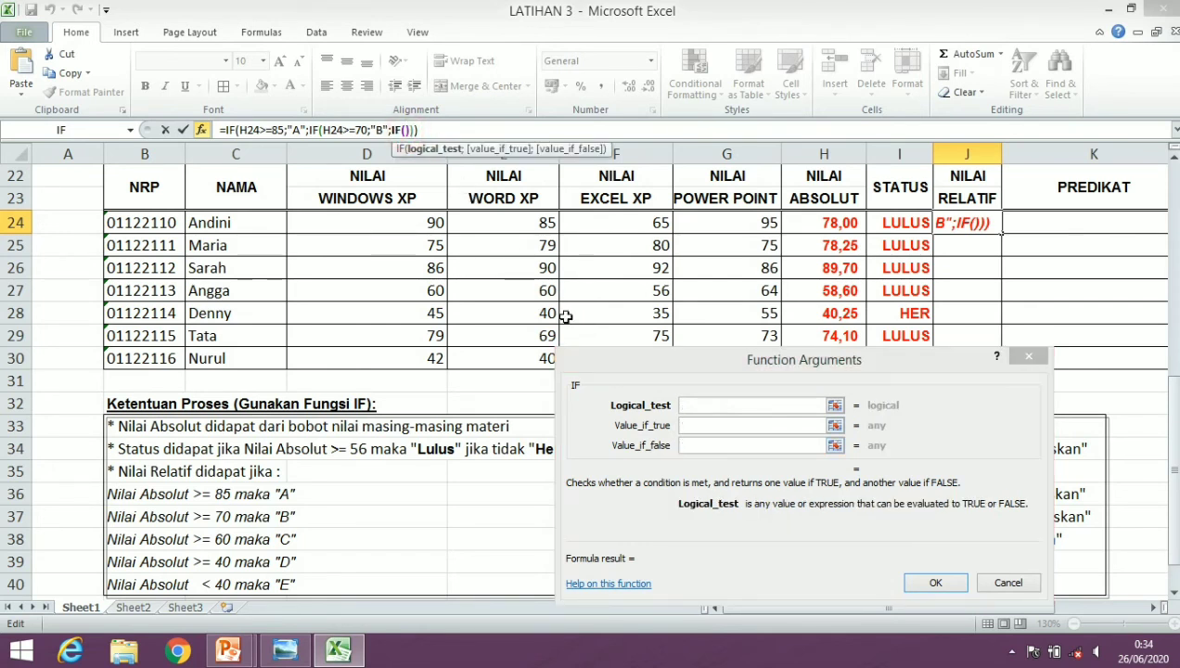
{"action": "left_click", "coordinate": [700, 405]}
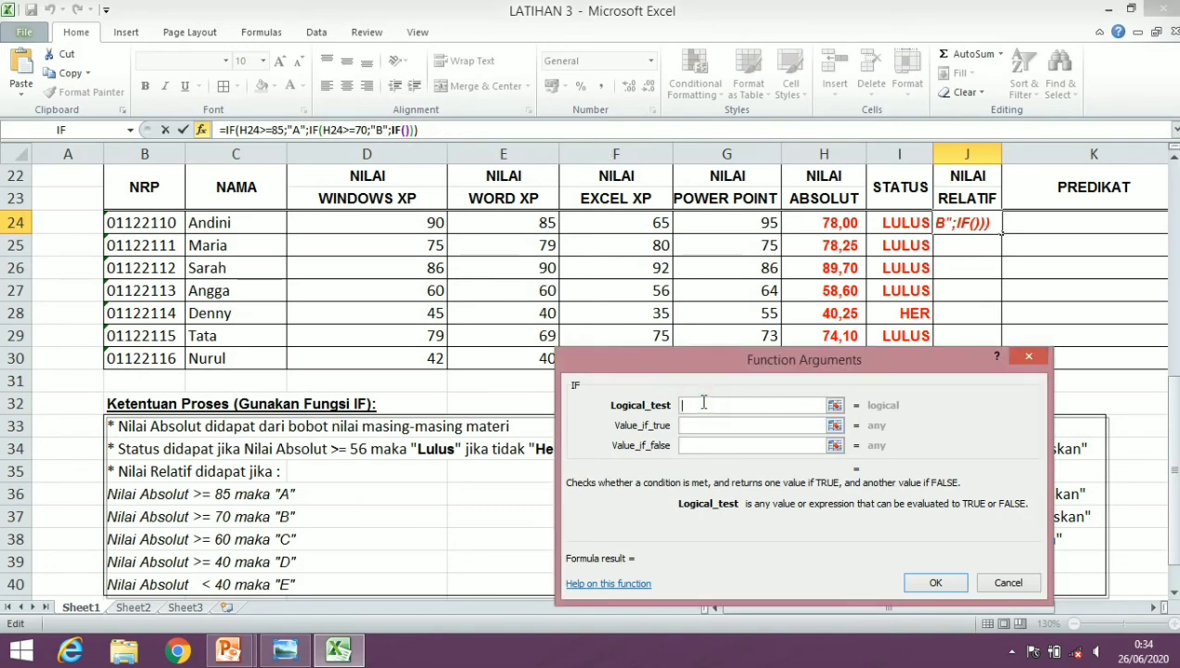
{"action": "left_click", "coordinate": [820, 217]}
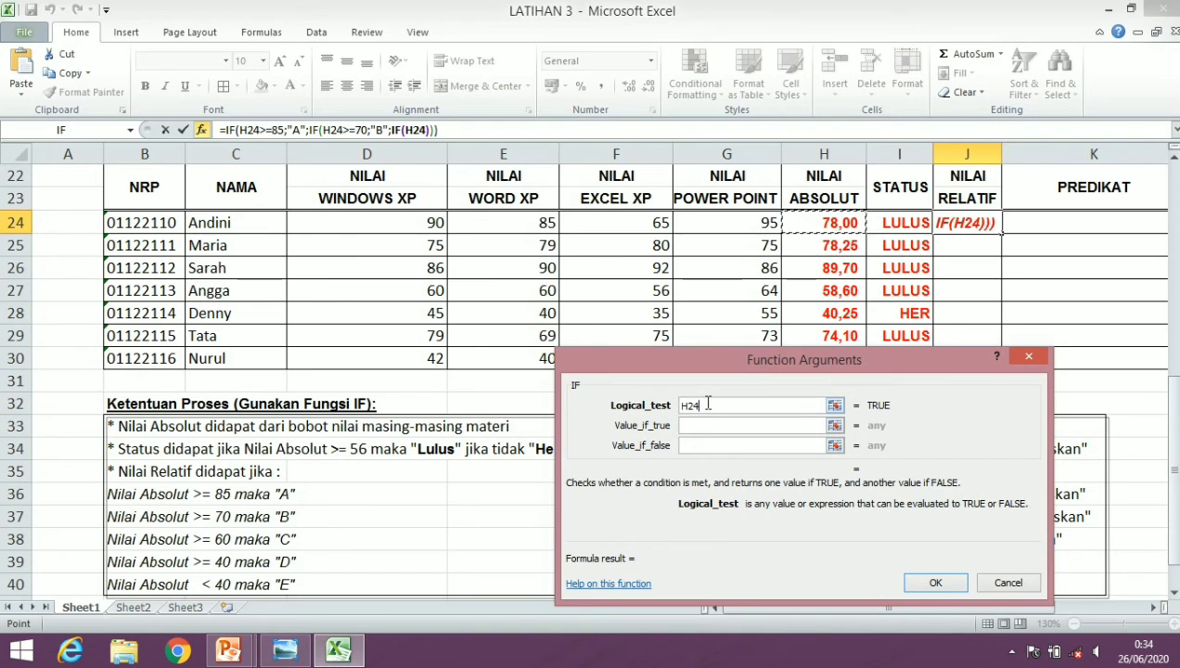
{"action": "type", "text": ">"}
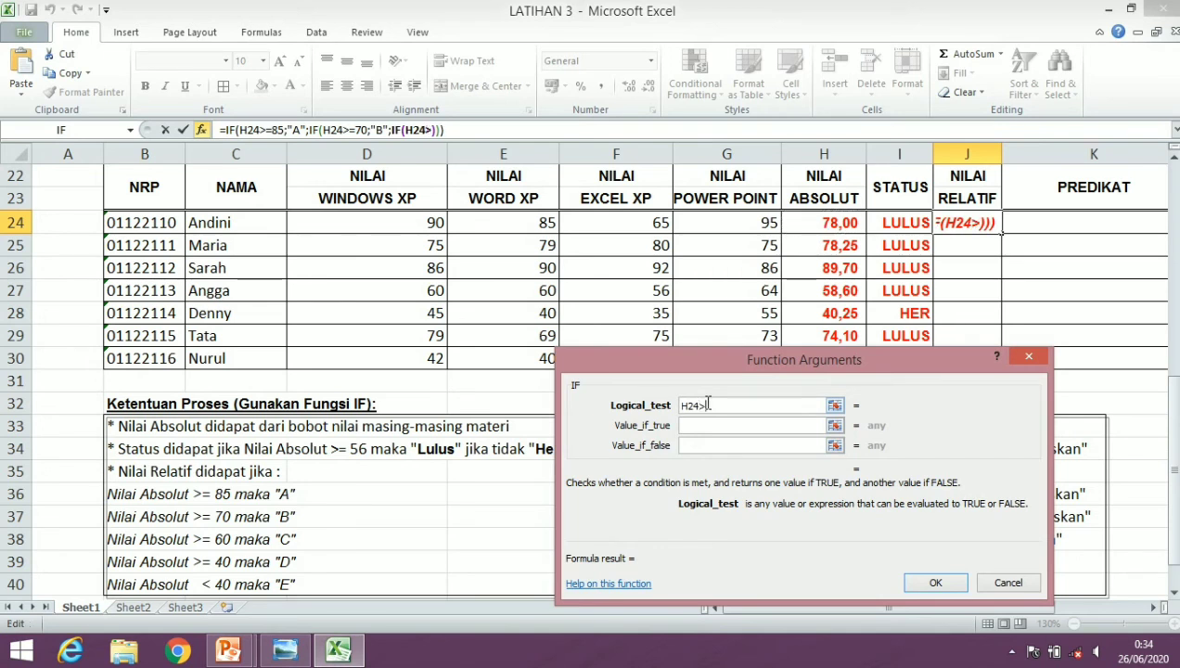
{"action": "type", "text": "=60"}
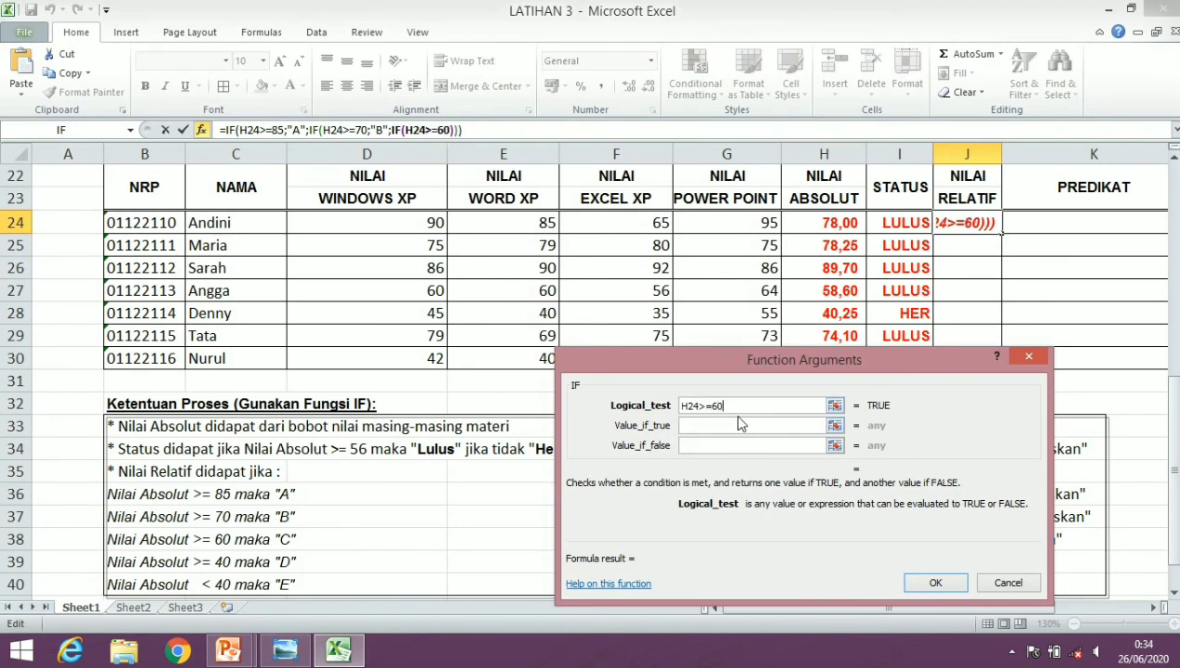
{"action": "left_click", "coordinate": [736, 424]}
{"action": "type", "text": "C"}
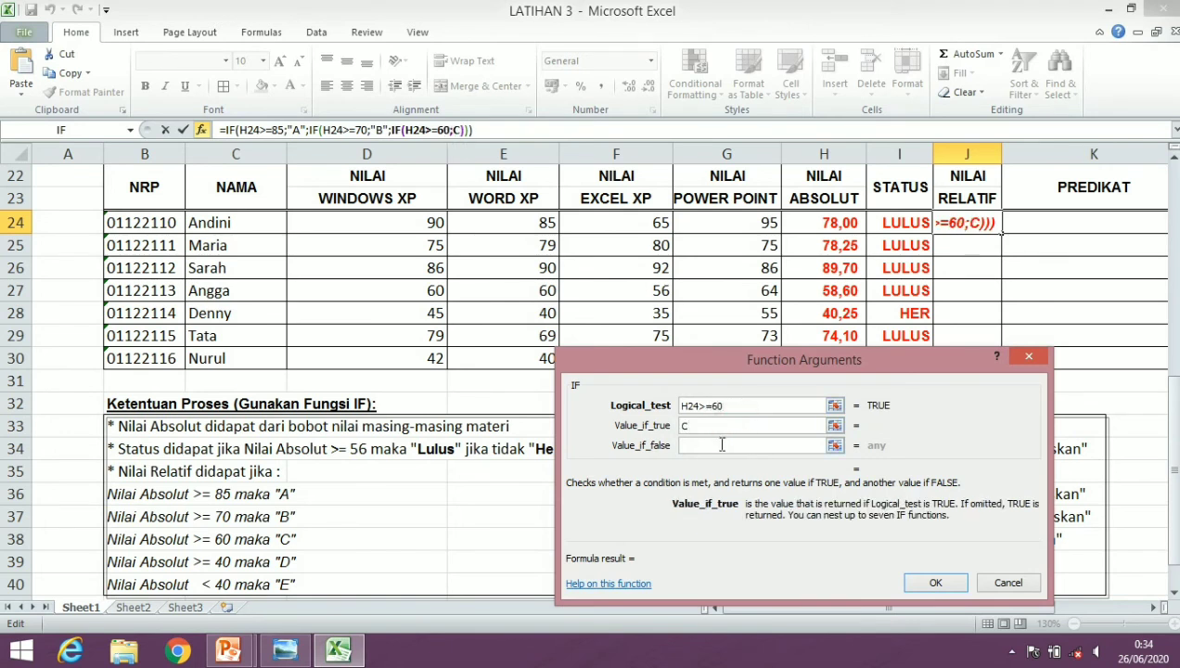
{"action": "left_click", "coordinate": [722, 446]}
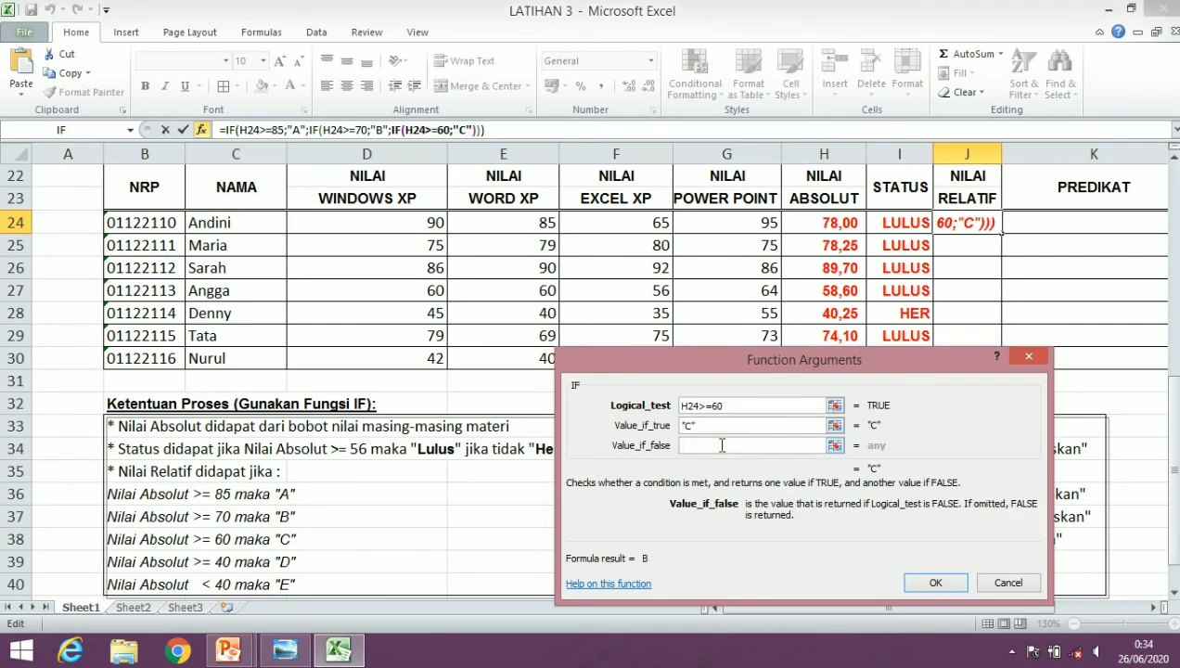
{"action": "type", "text": "IF"}
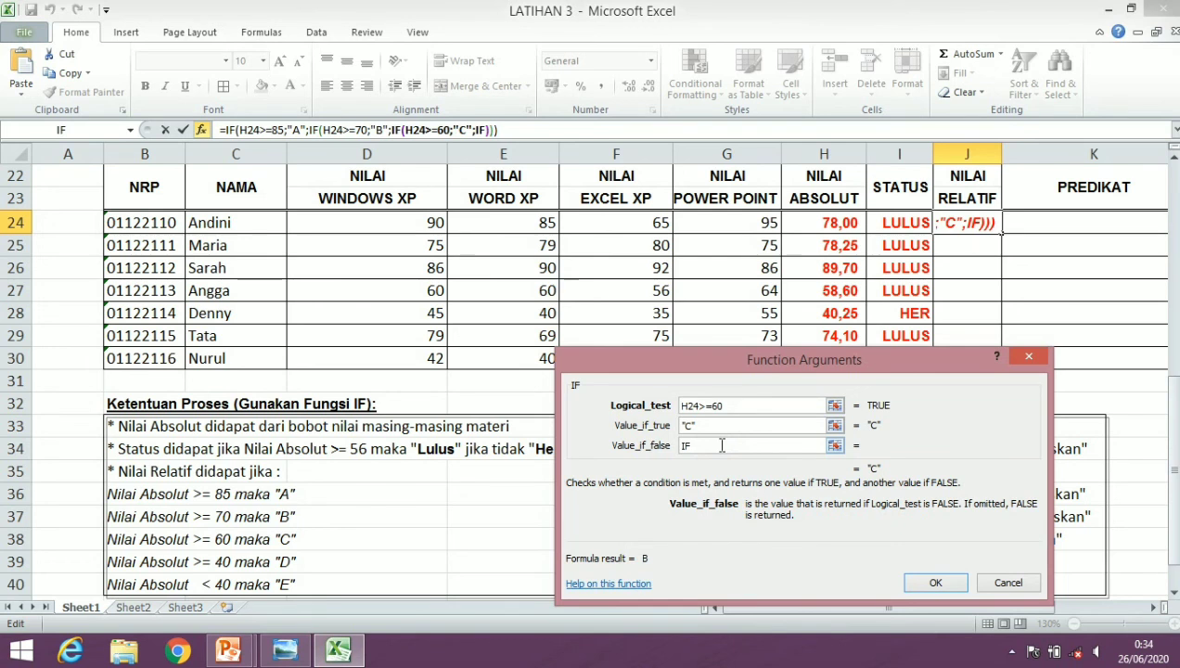
{"action": "type", "text": "()"}
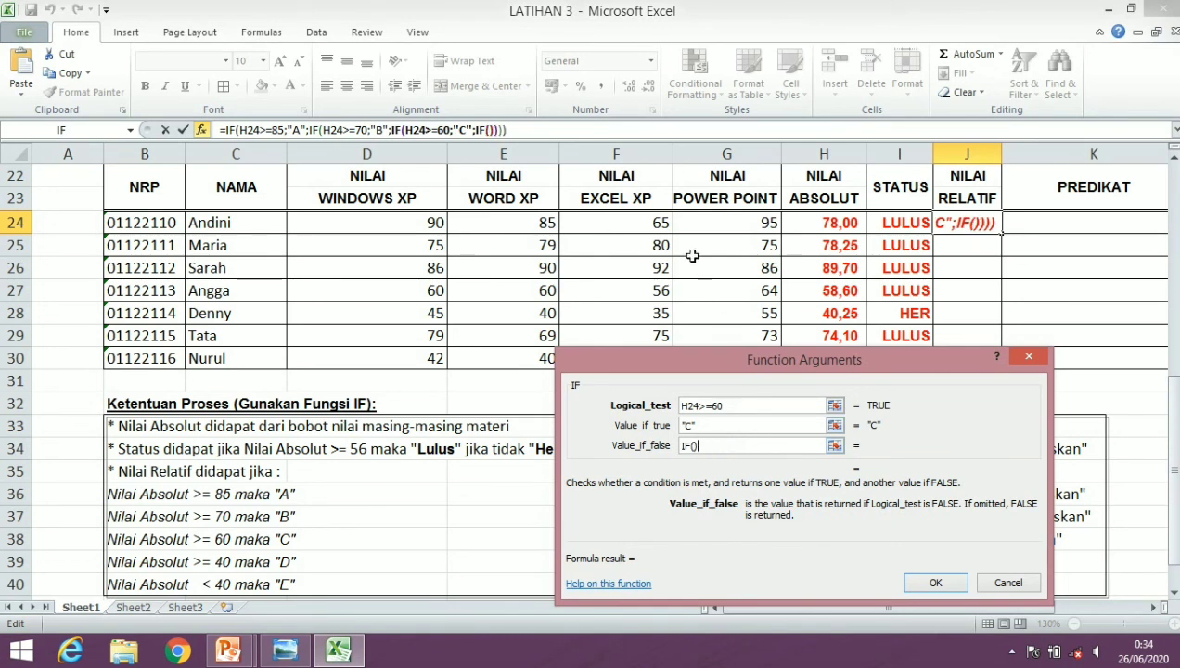
Step: Fill the fourth IF in J24 with the test H24>=40, "D" if true, and another empty IF() if false
{"action": "left_click", "coordinate": [487, 129]}
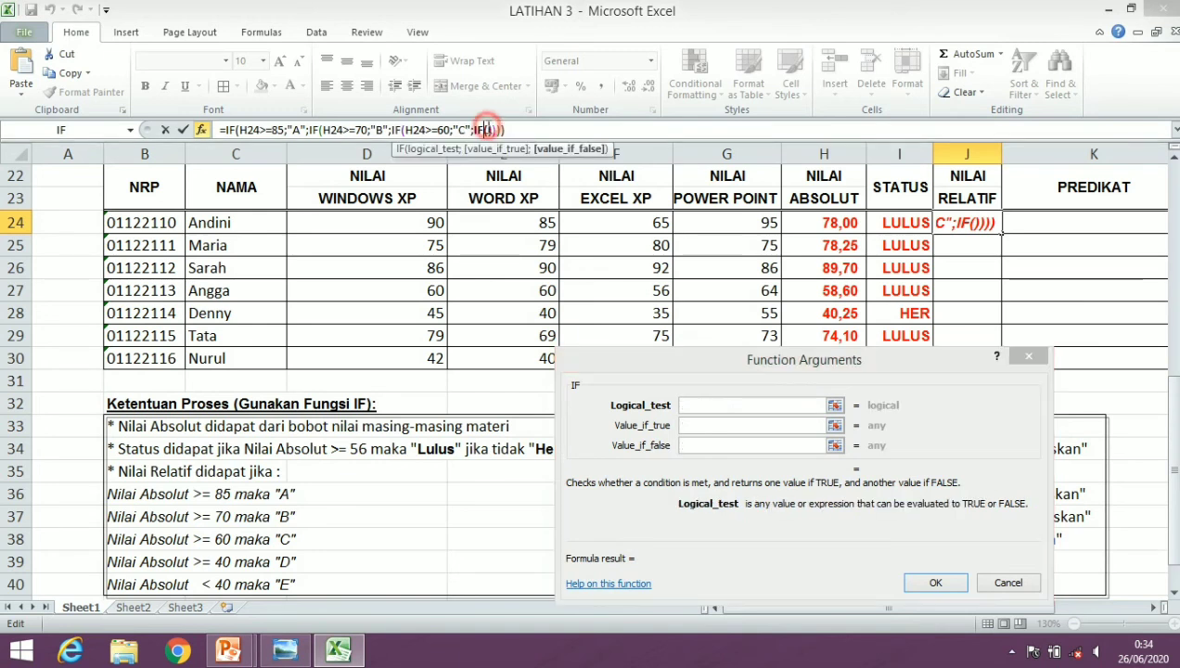
{"action": "left_click", "coordinate": [489, 129]}
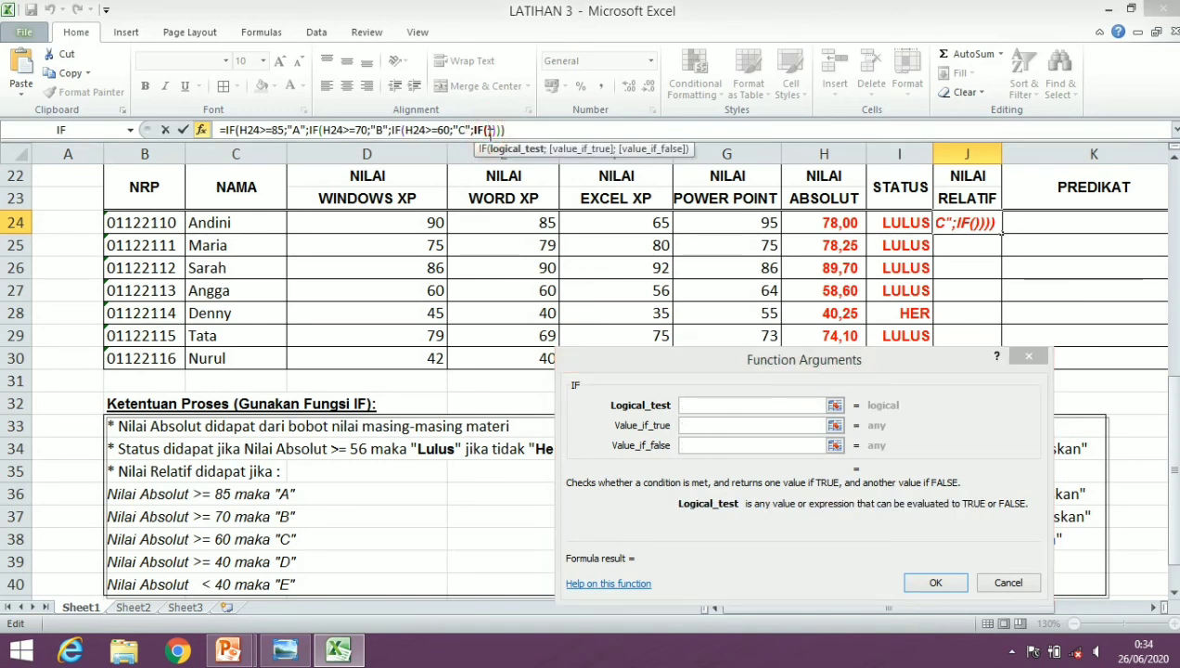
{"action": "left_click", "coordinate": [688, 404]}
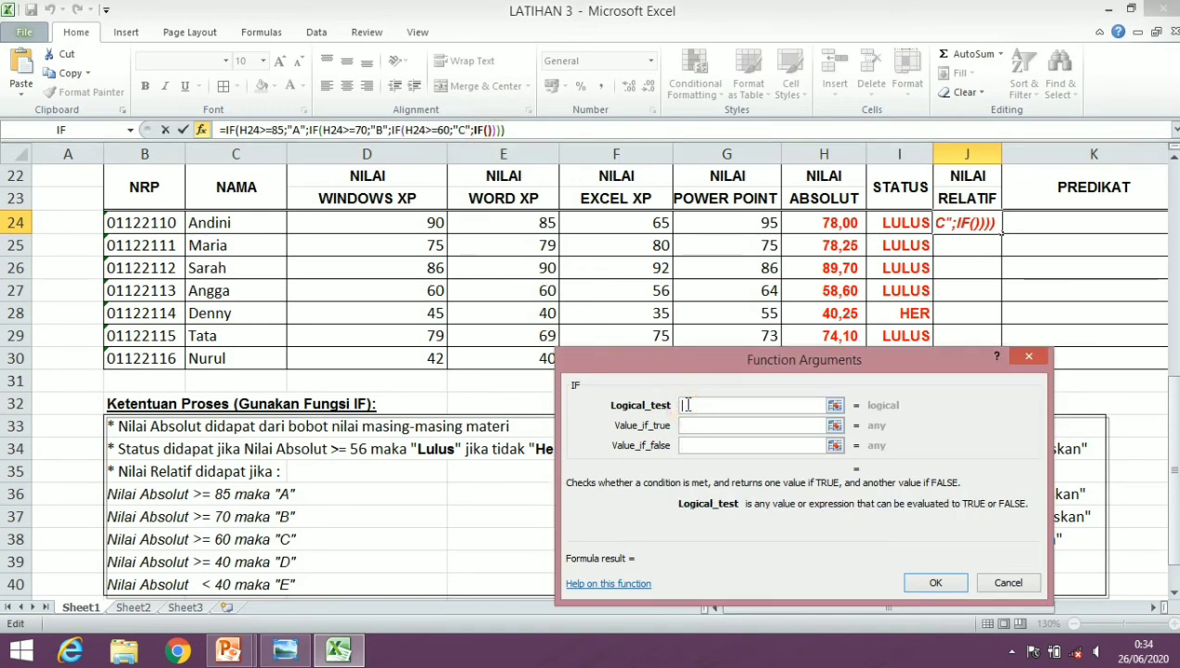
{"action": "left_click", "coordinate": [840, 215]}
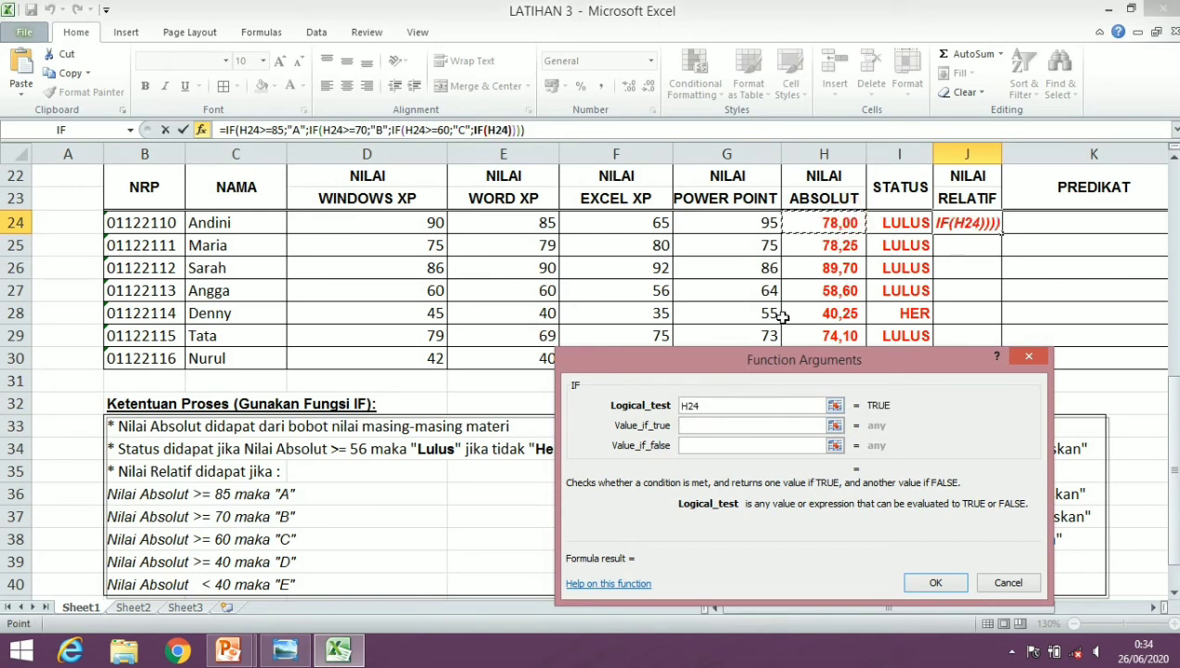
{"action": "type", "text": ">="}
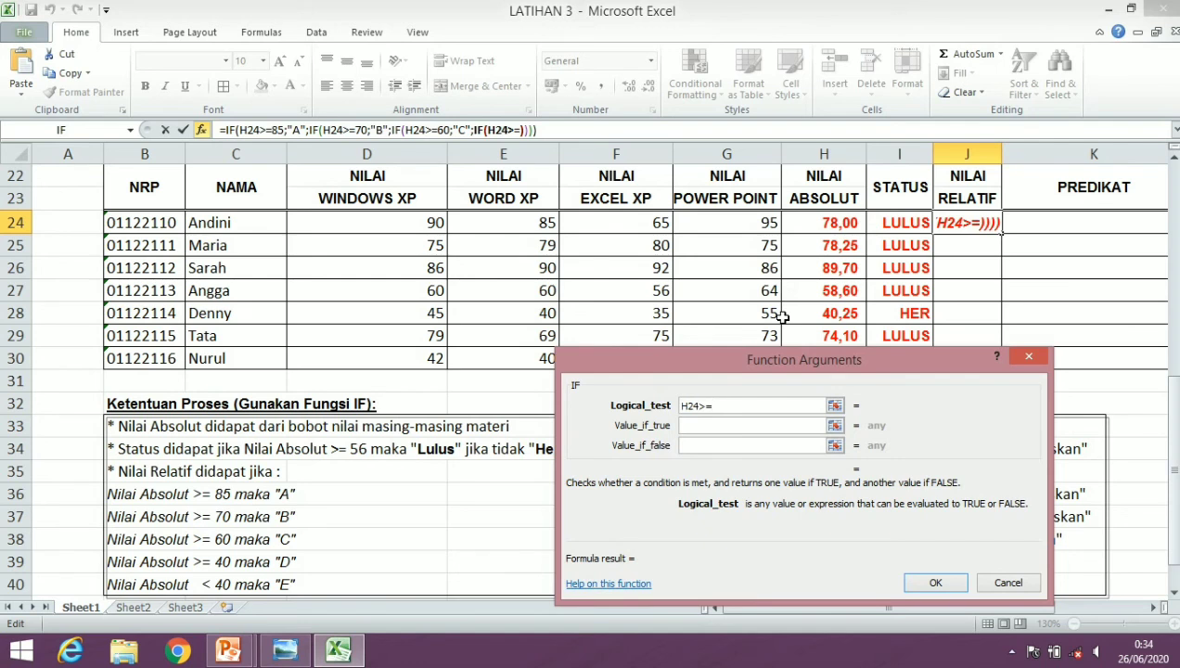
{"action": "type", "text": "40"}
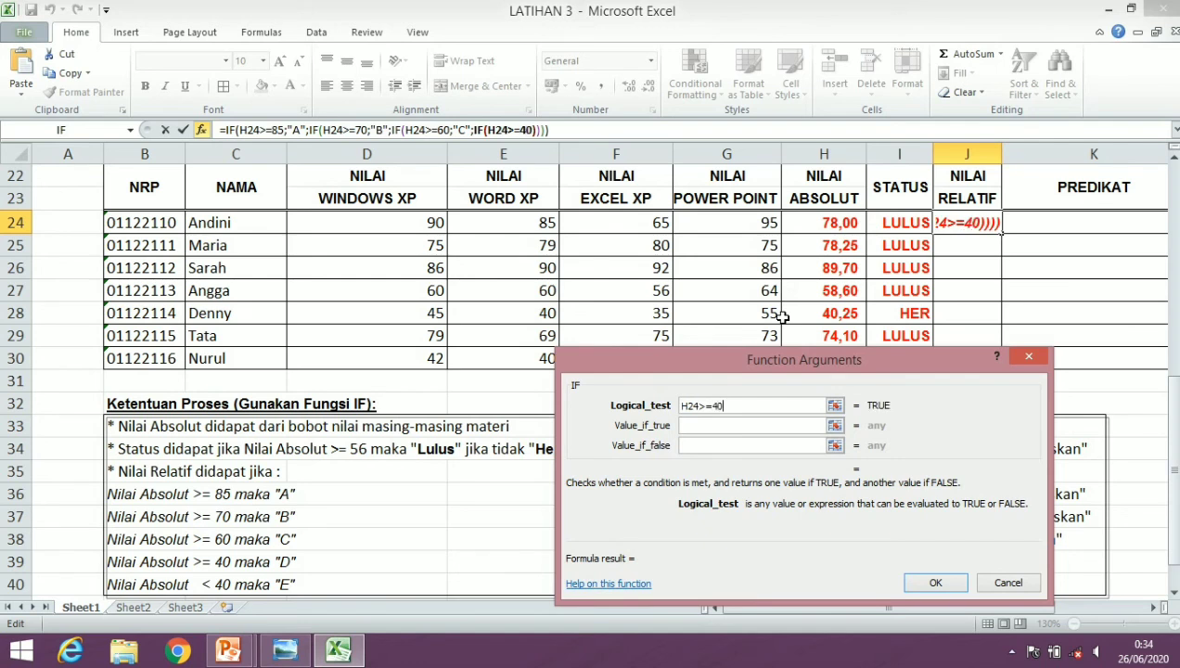
{"action": "left_click", "coordinate": [688, 425]}
{"action": "type", "text": "D"}
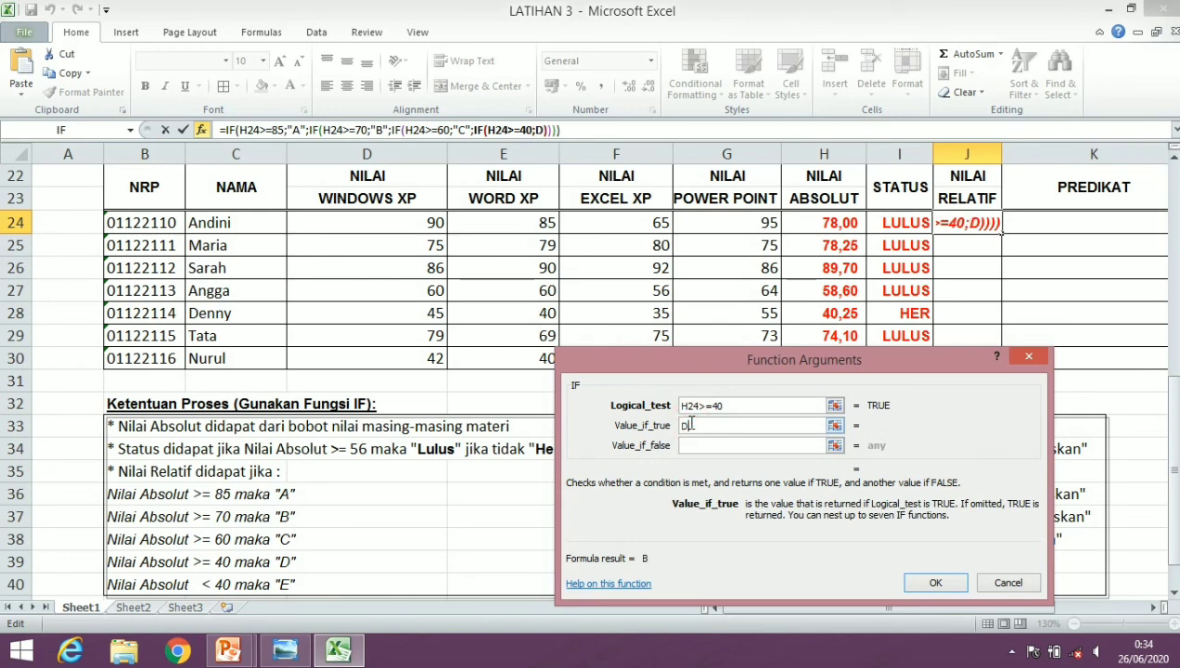
{"action": "left_click", "coordinate": [691, 445]}
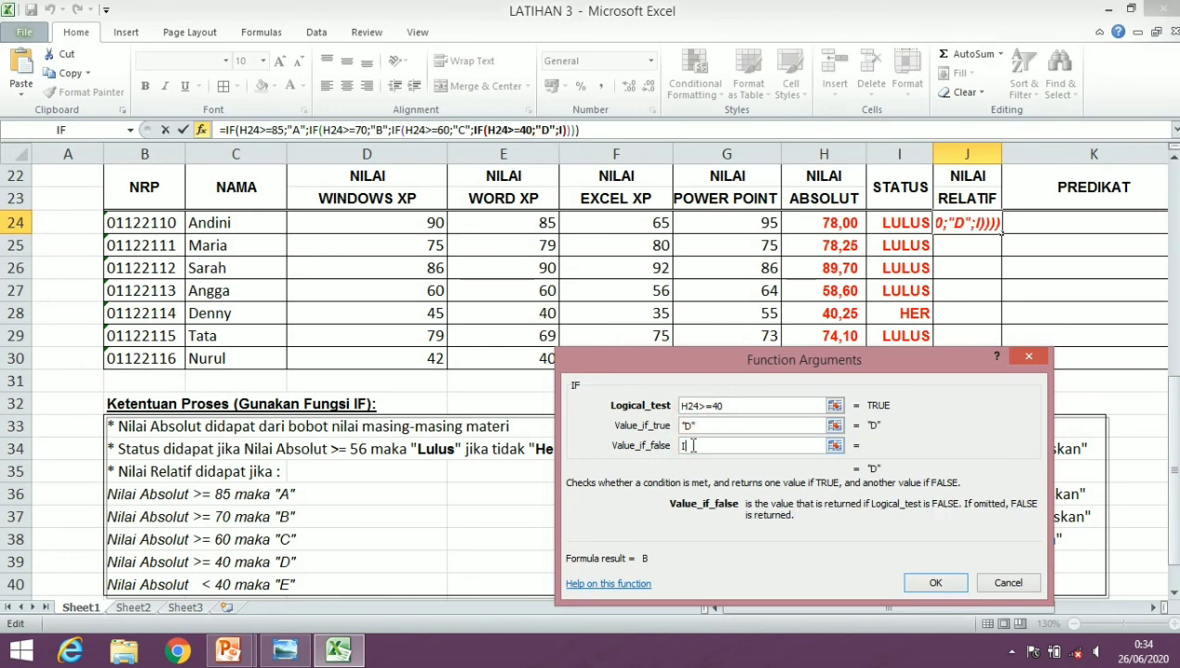
{"action": "type", "text": "IF"}
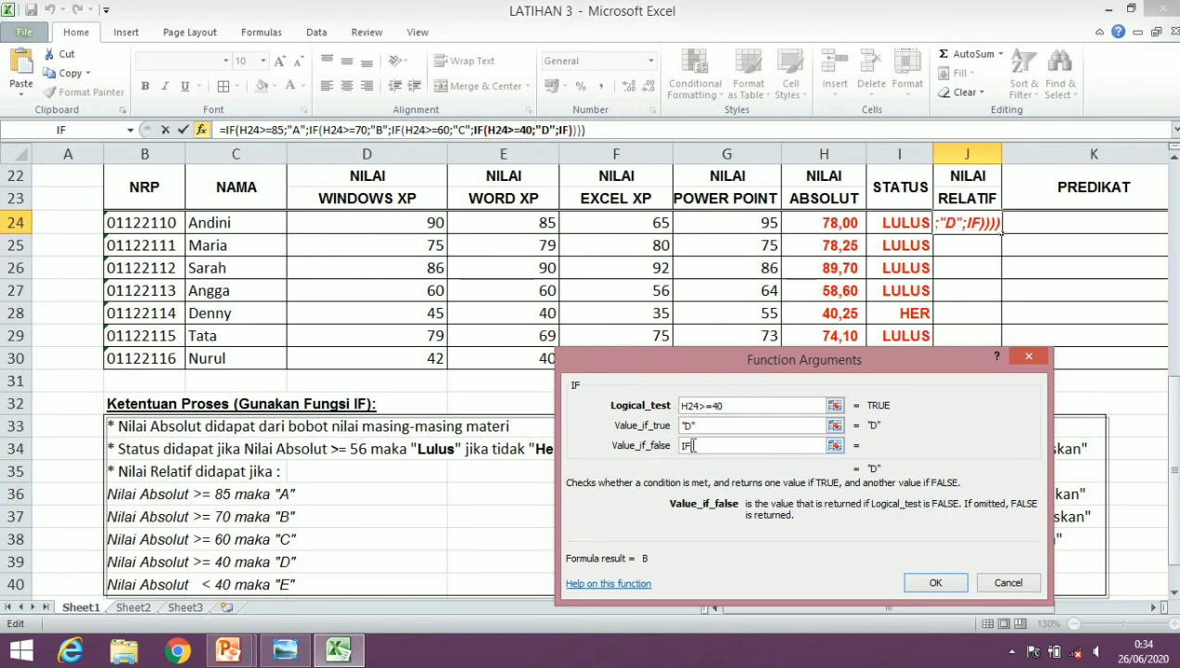
{"action": "type", "text": "()"}
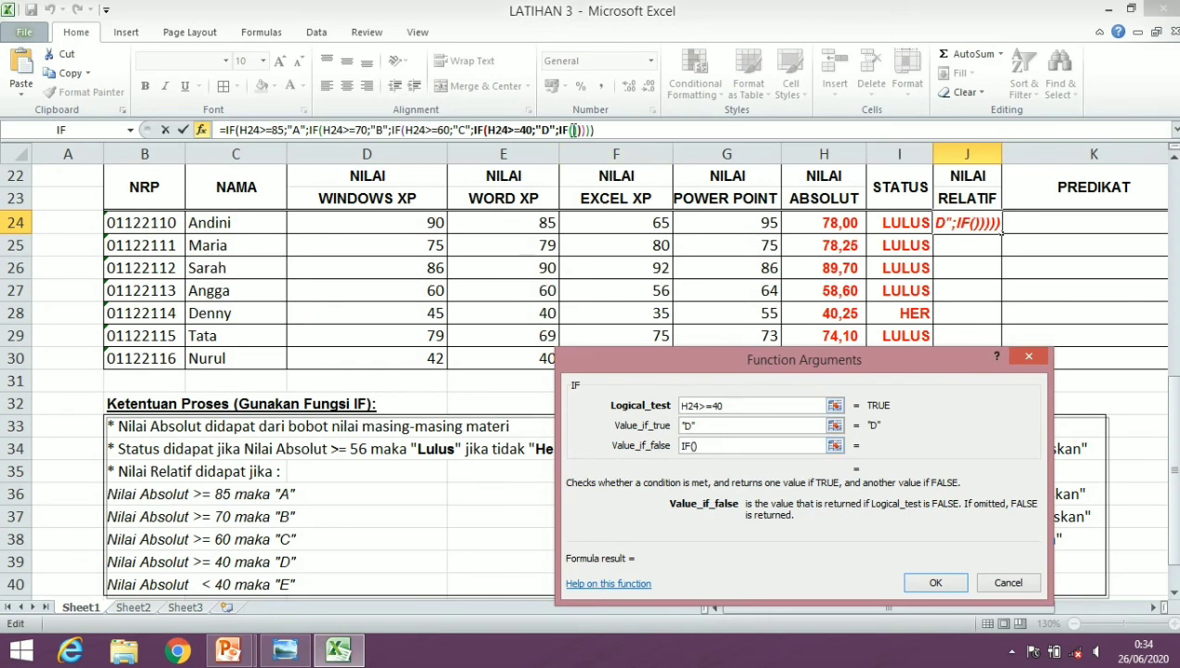
Step: Set the logical test of the fifth nested IF in J24 to H24<40
{"action": "left_click", "coordinate": [575, 130]}
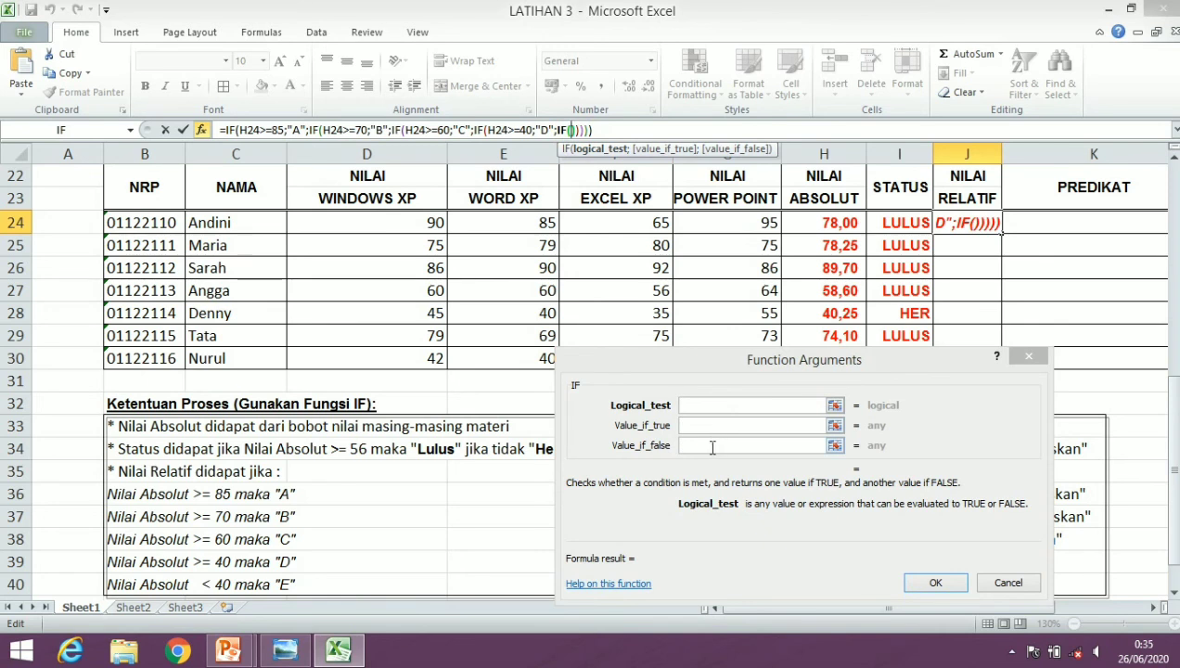
{"action": "left_click", "coordinate": [705, 406]}
{"action": "left_click", "coordinate": [818, 222]}
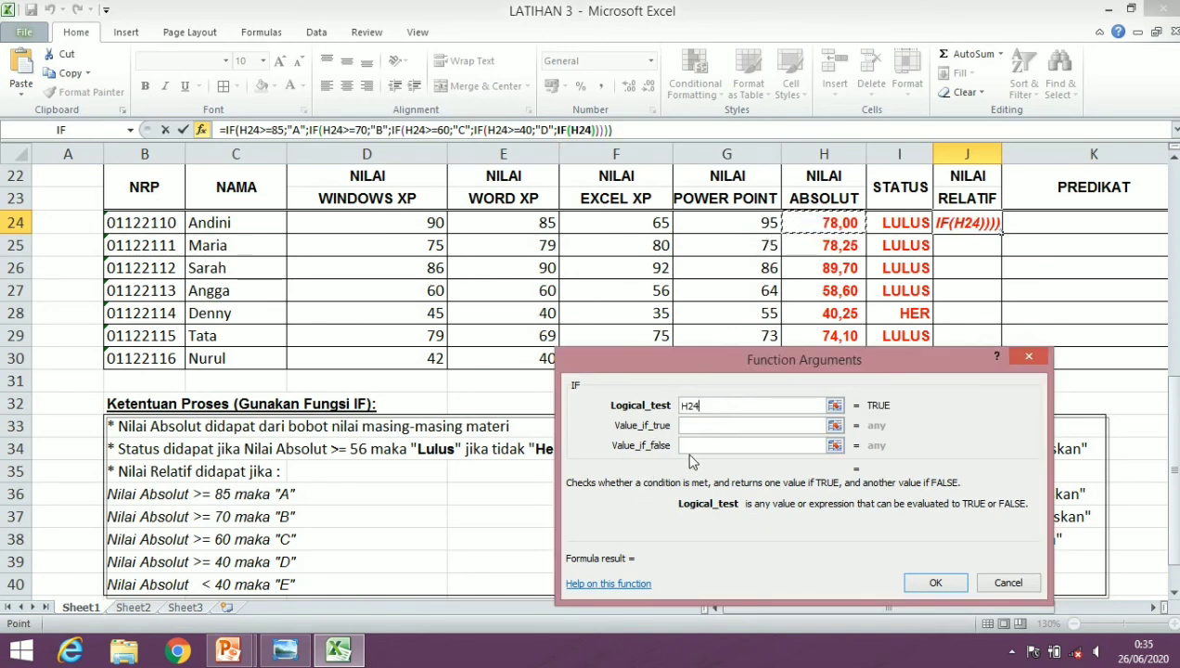
{"action": "type", "text": ">"}
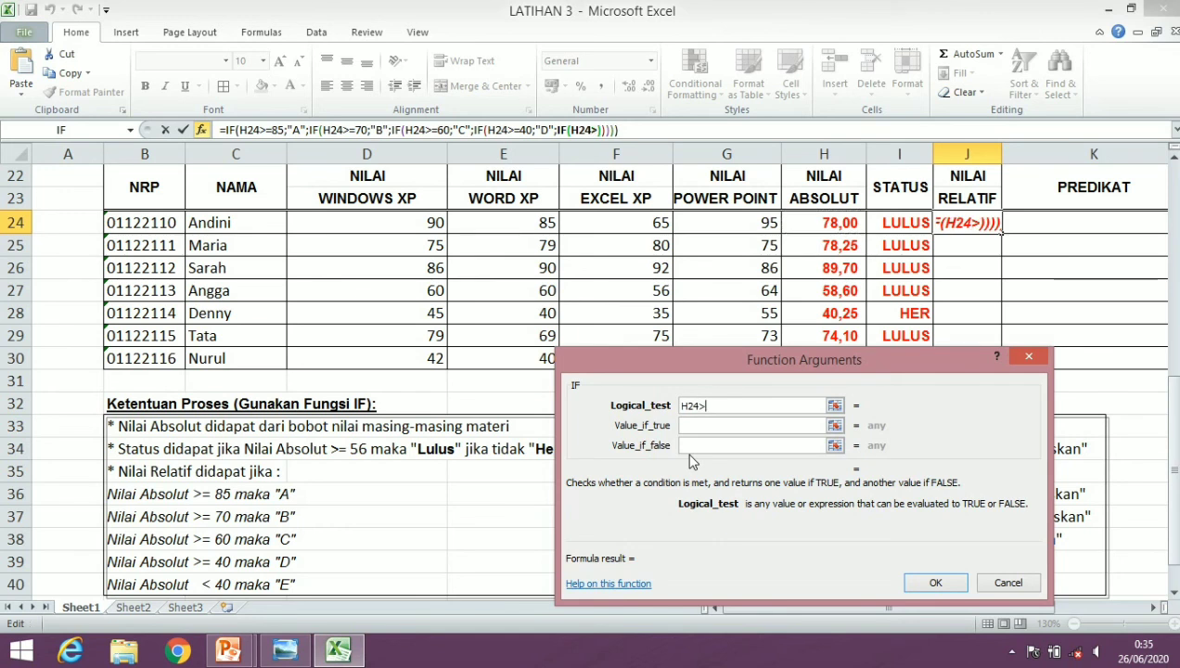
{"action": "type", "text": "="}
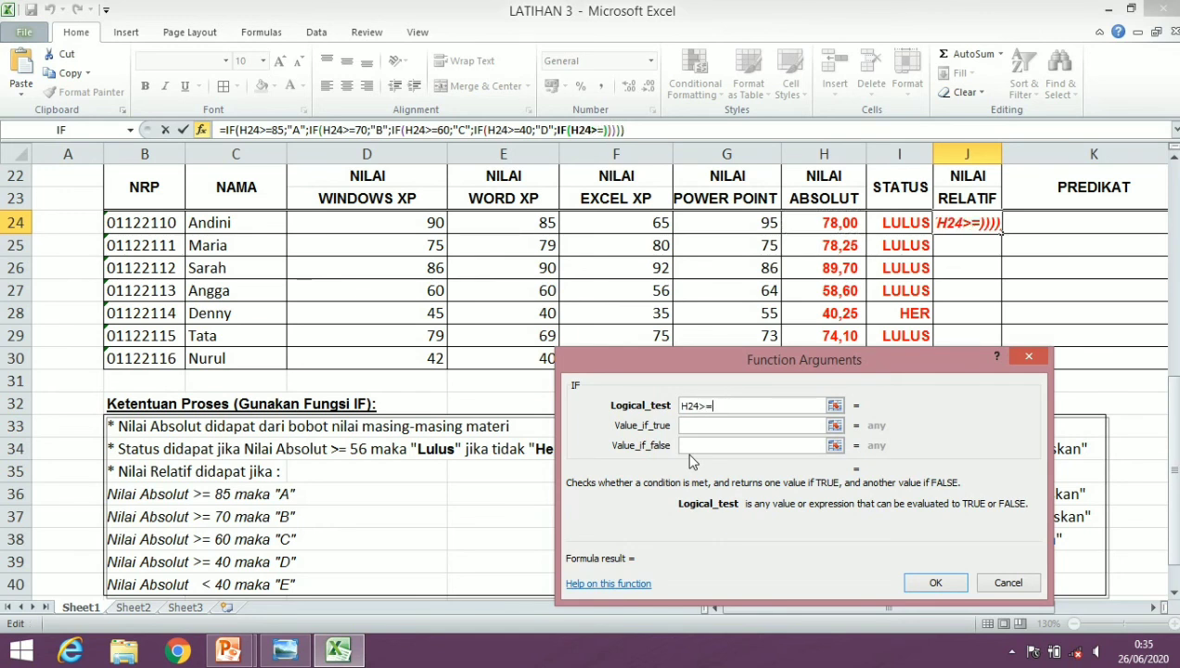
{"action": "key", "text": "BackSpace"}
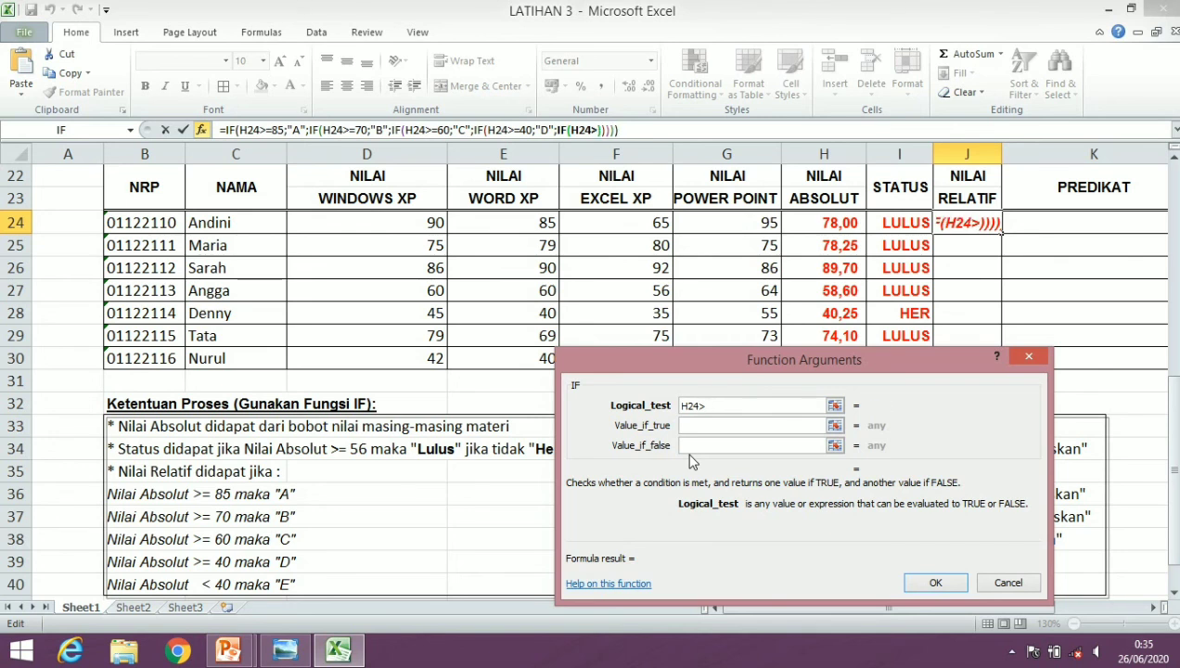
{"action": "key", "text": "BackSpace"}
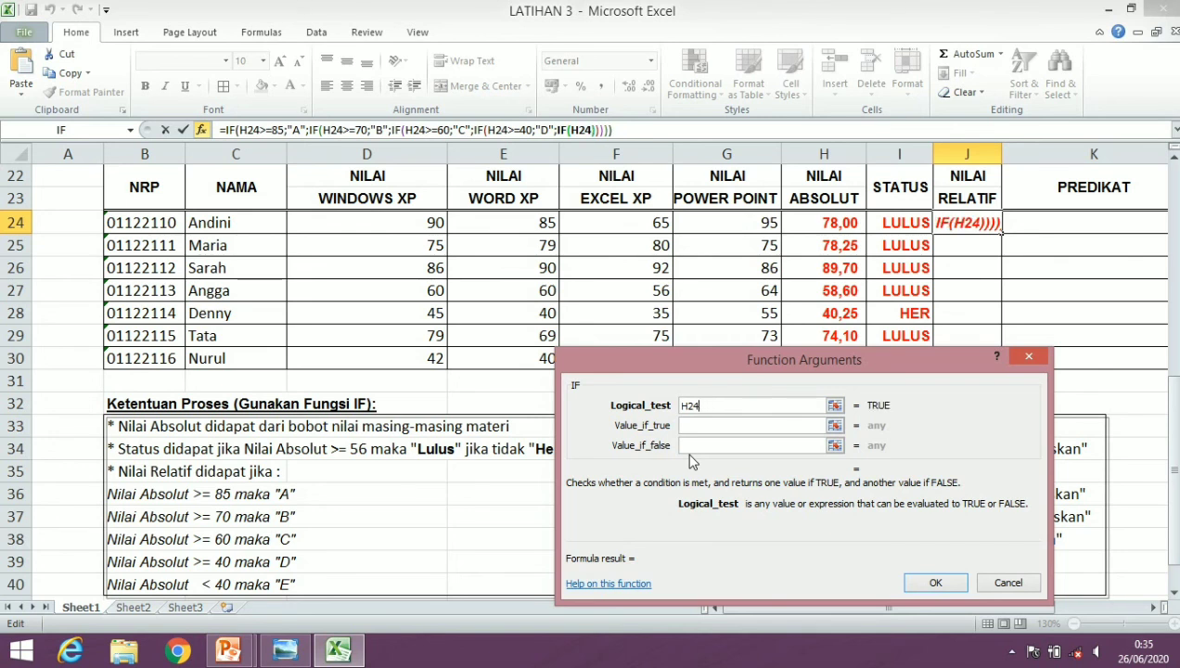
{"action": "type", "text": "<"}
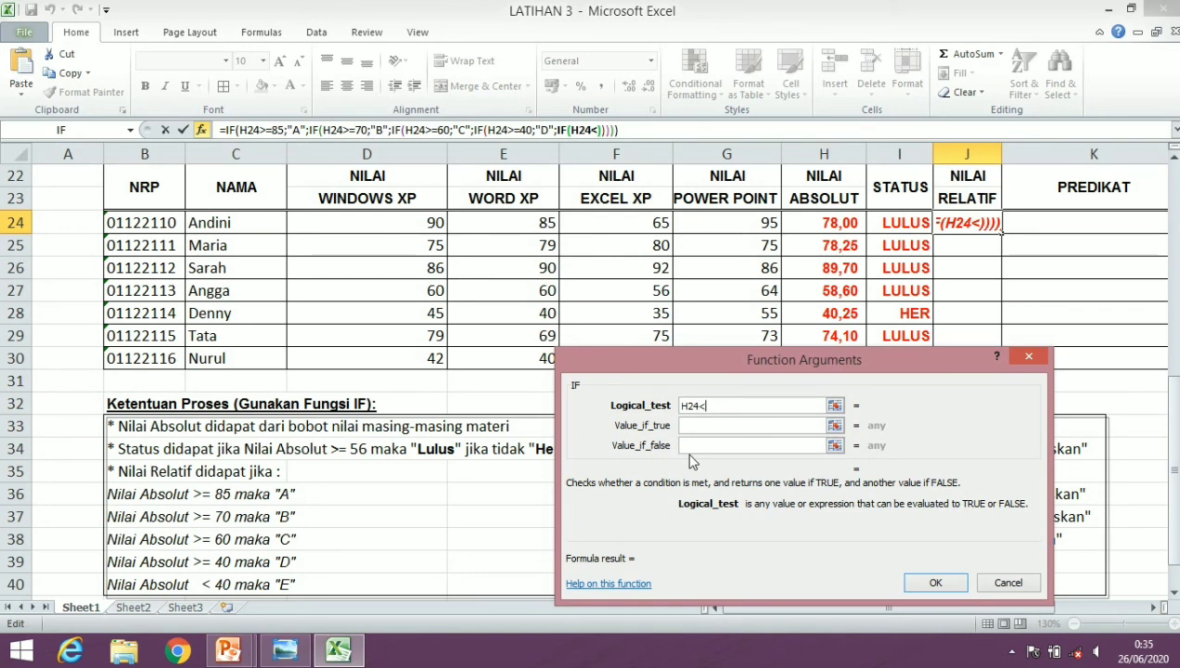
{"action": "type", "text": "40"}
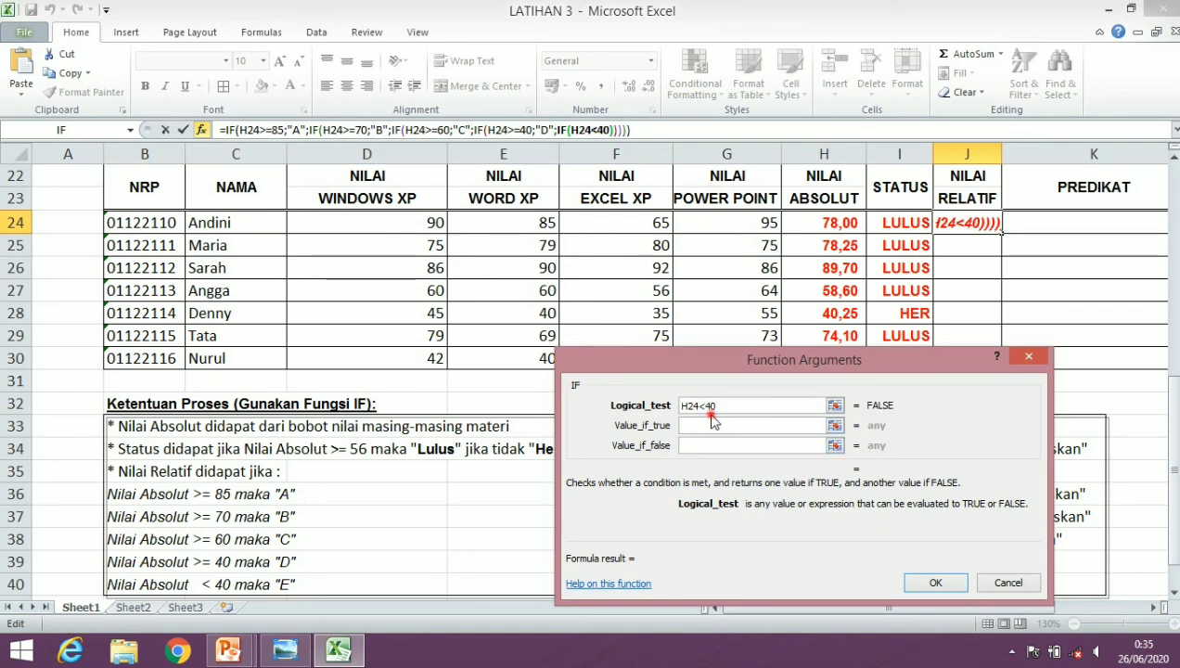
Step: Complete the fifth IF with "E" if true and "A" if false, and fill the J24 formula down through J30
{"action": "left_click", "coordinate": [712, 424]}
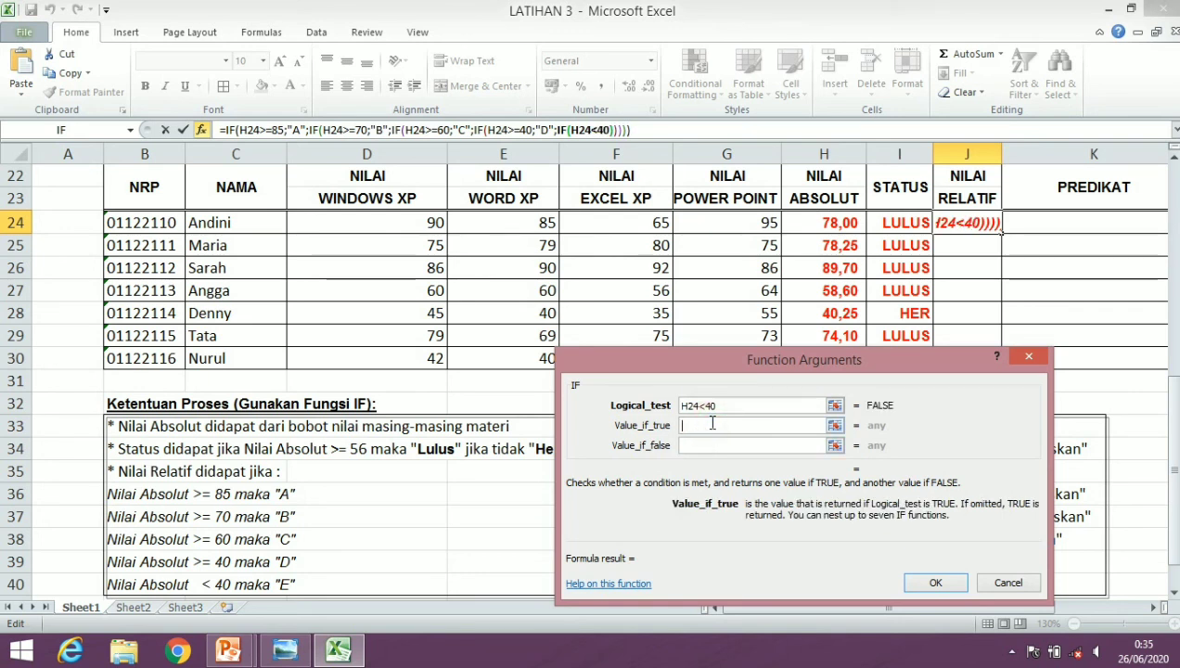
{"action": "type", "text": "E"}
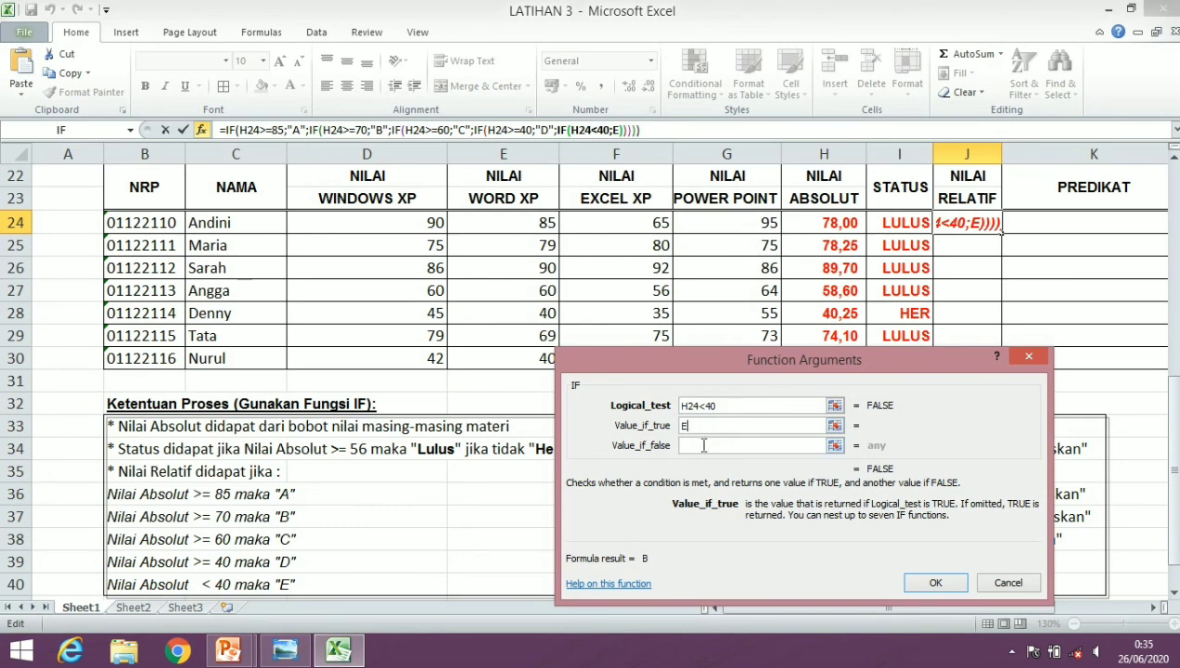
{"action": "left_click", "coordinate": [704, 446]}
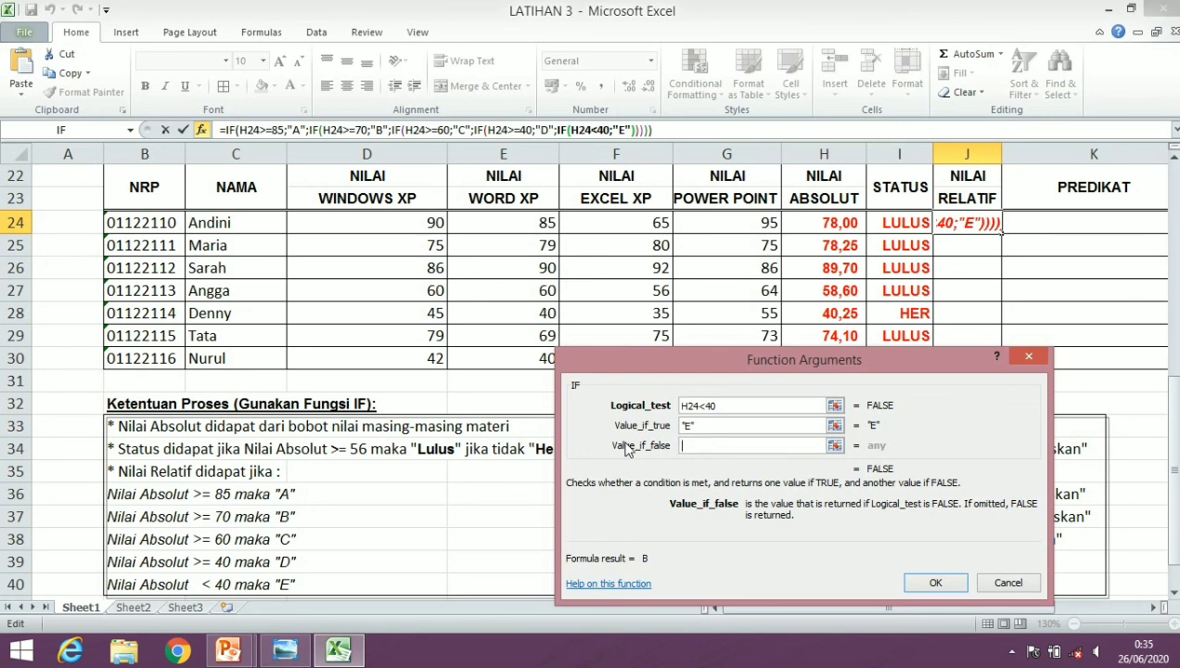
{"action": "type", "text": "A"}
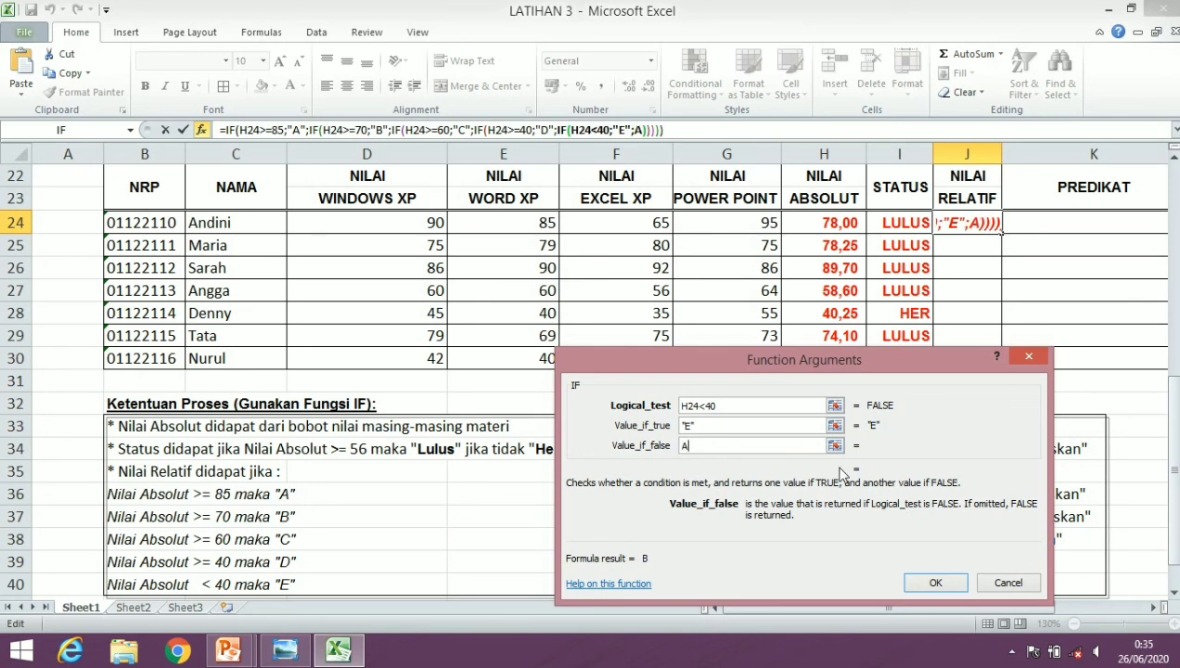
{"action": "left_click", "coordinate": [915, 582]}
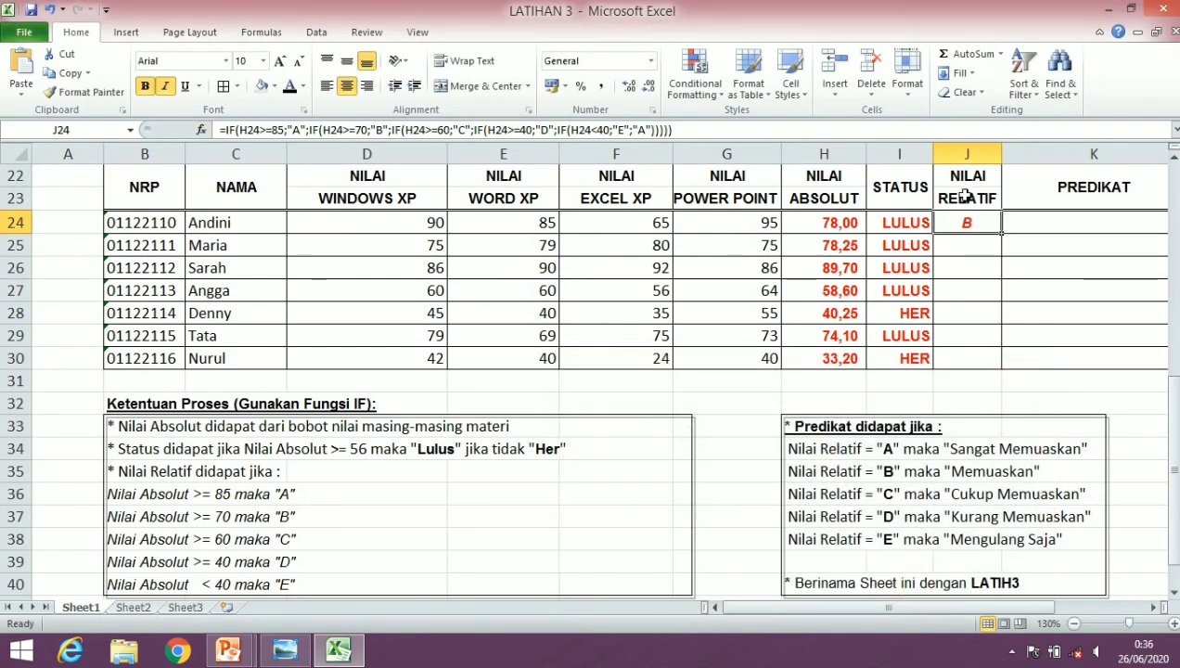
{"action": "left_click_drag", "start_coordinate": [1002, 234], "coordinate": [996, 367]}
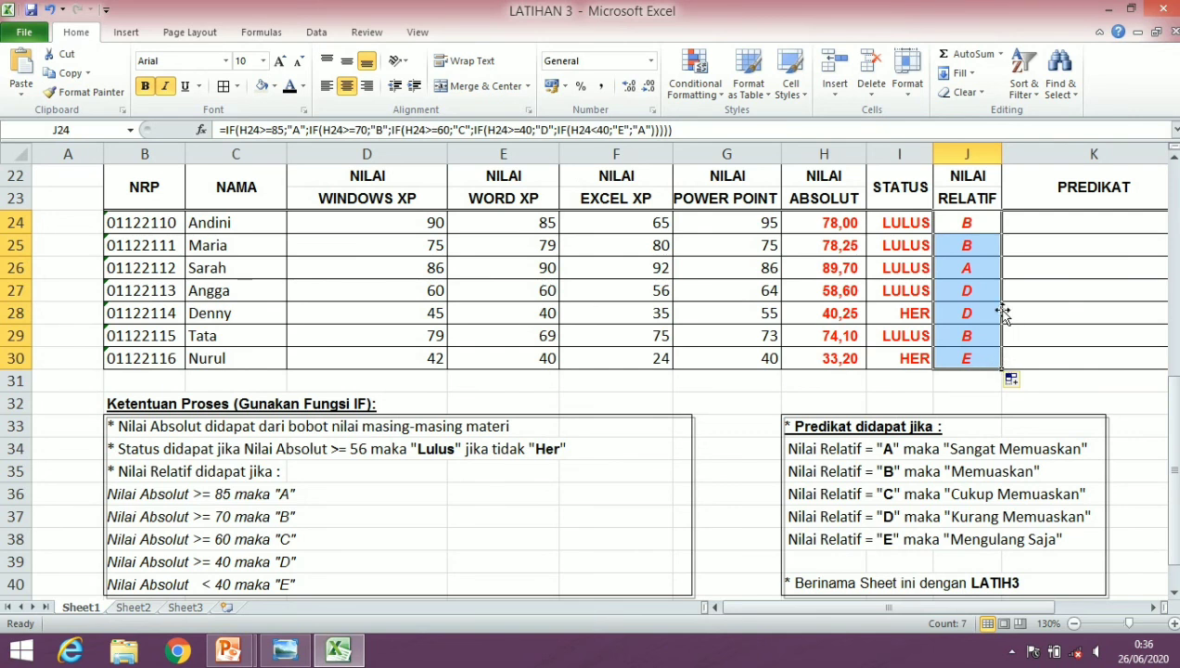
Step: Examine the empty PREDIKAT column, its rules based on NILAI RELATIF, and the nested IF formula in J24
{"action": "scroll", "coordinate": [998, 308], "scroll_direction": "up", "scroll_amount": 1}
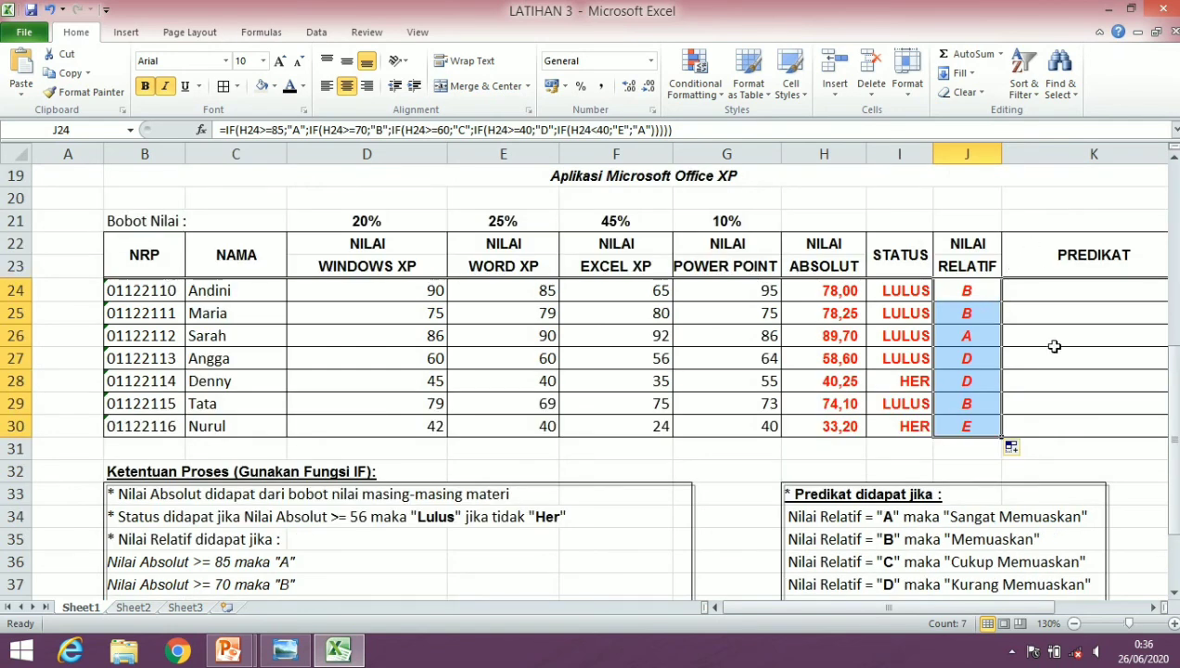
{"action": "left_click", "coordinate": [1061, 297]}
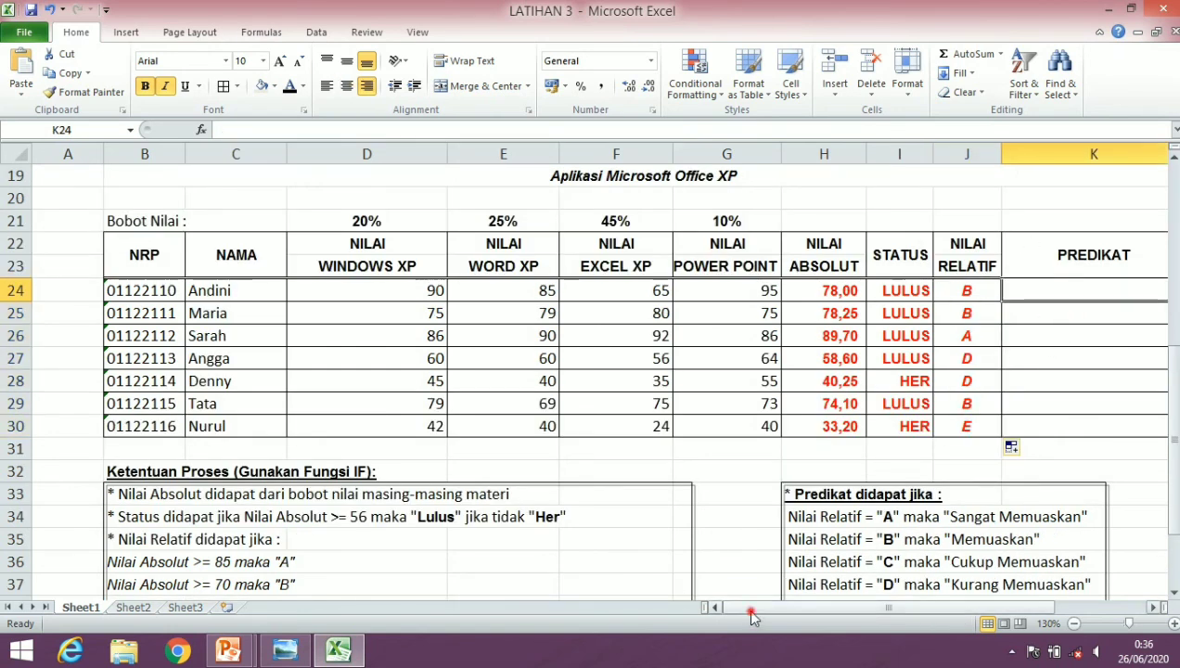
{"action": "left_click_drag", "start_coordinate": [752, 612], "coordinate": [782, 605]}
{"action": "scroll", "coordinate": [910, 369], "scroll_direction": "down", "scroll_amount": 1}
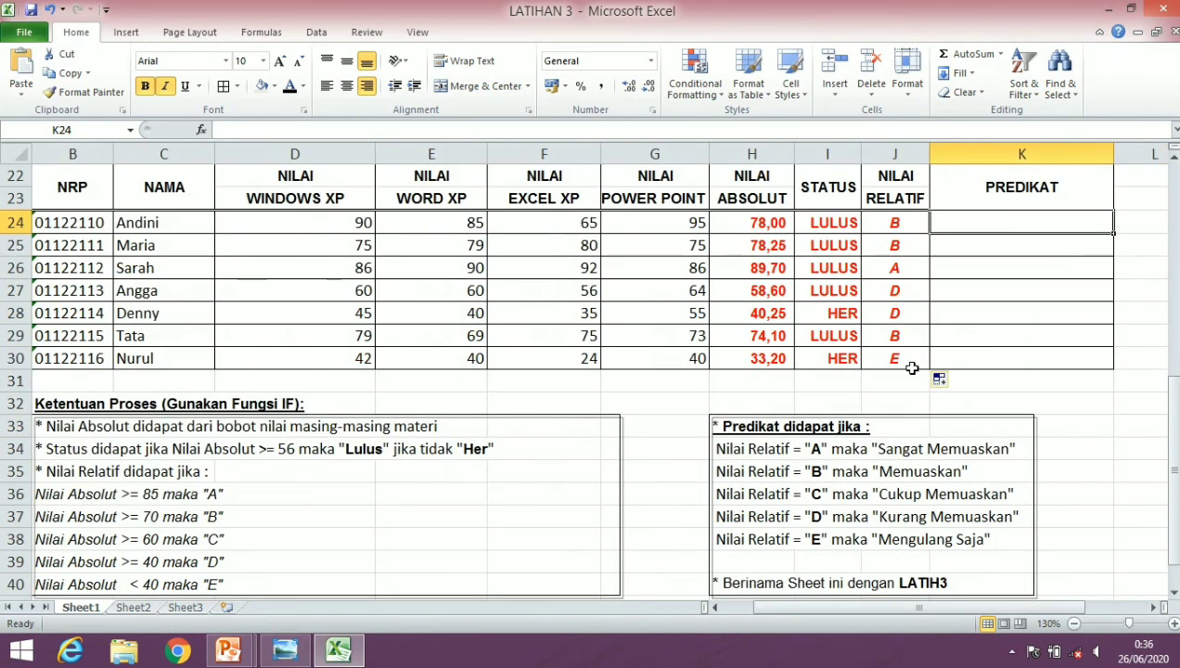
{"action": "scroll", "coordinate": [912, 368], "scroll_direction": "down", "scroll_amount": 1}
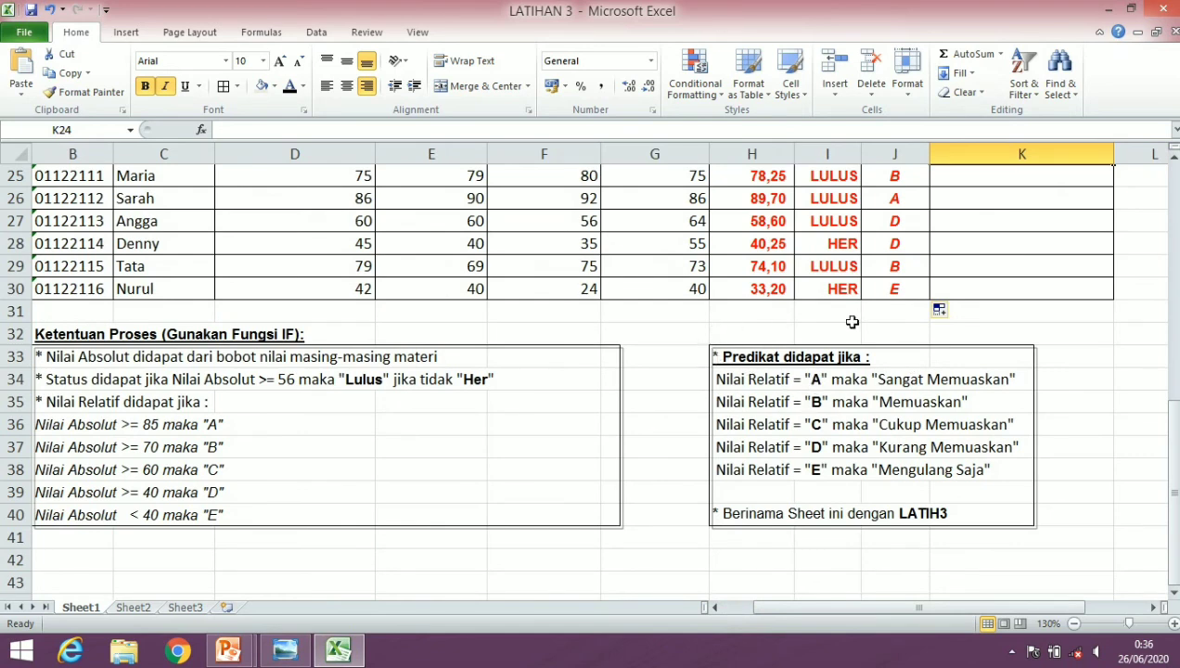
{"action": "scroll", "coordinate": [747, 365], "scroll_direction": "up", "scroll_amount": 1}
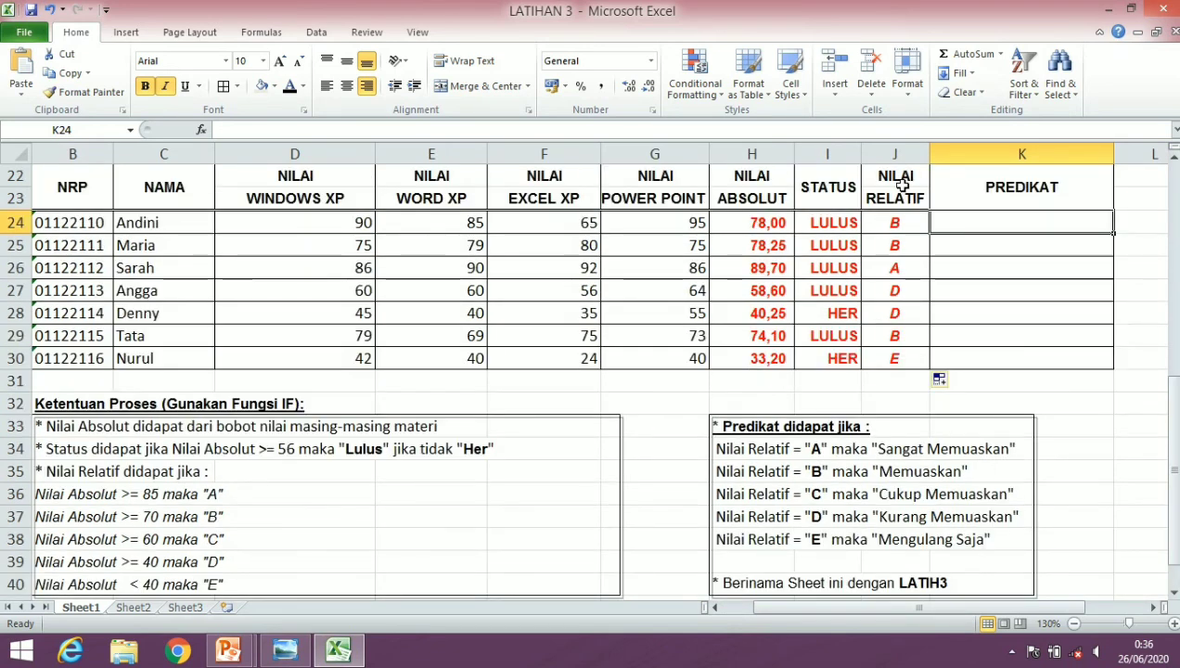
{"action": "left_click", "coordinate": [897, 228]}
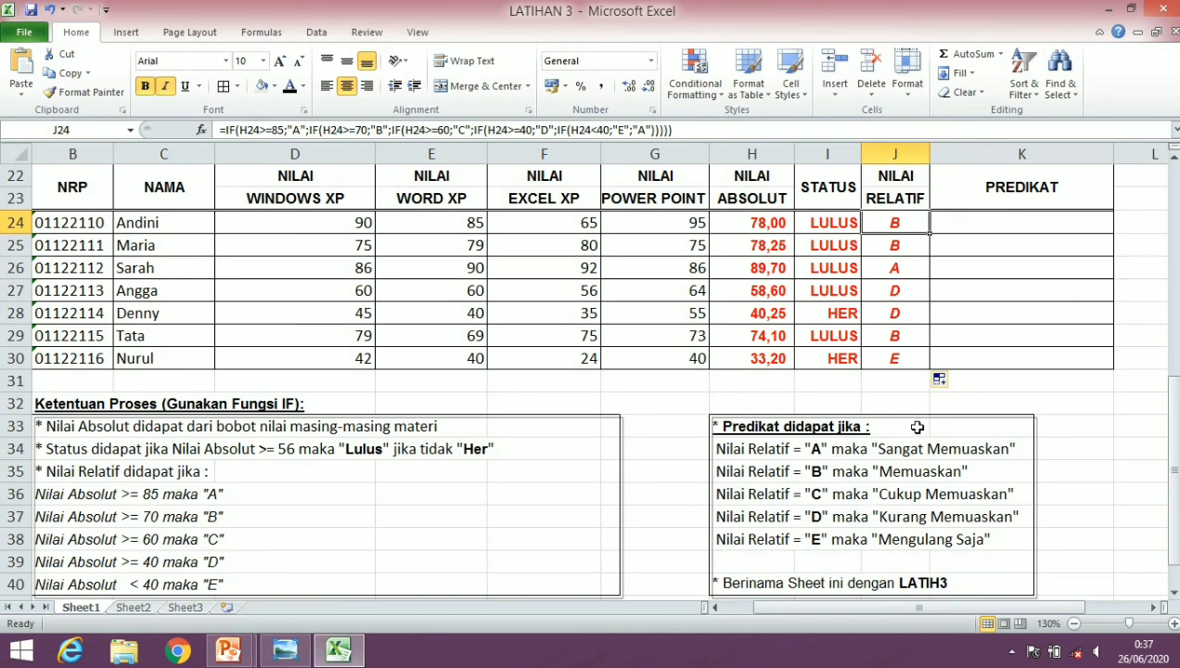
{"action": "scroll", "coordinate": [917, 427], "scroll_direction": "up", "scroll_amount": 1}
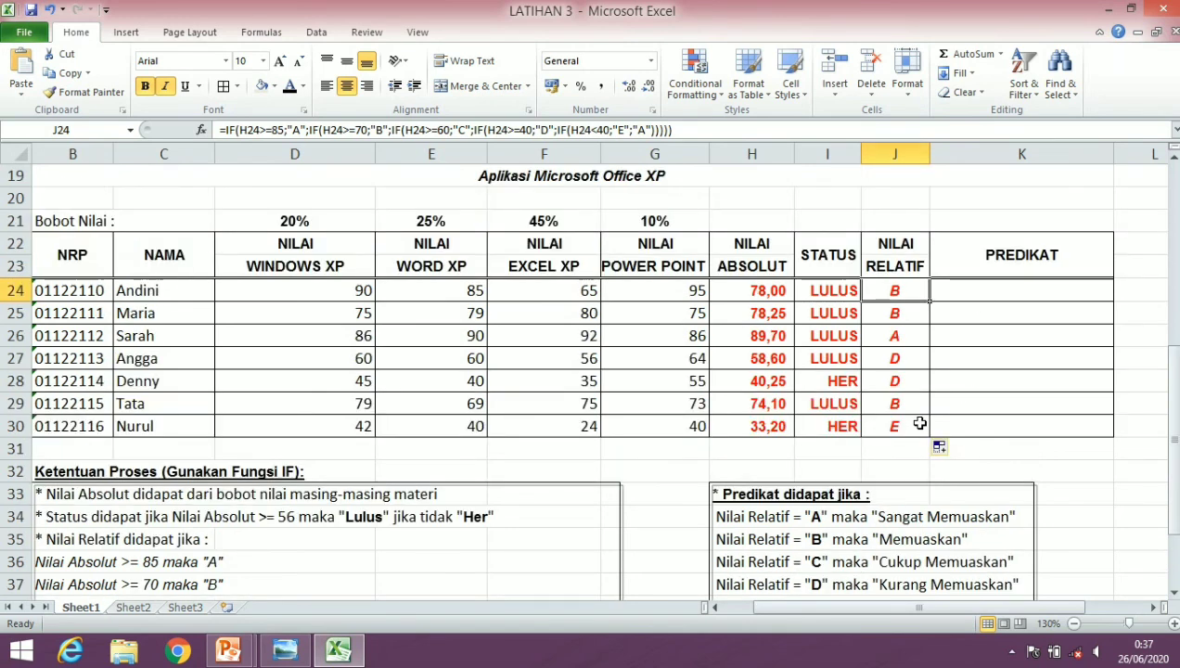